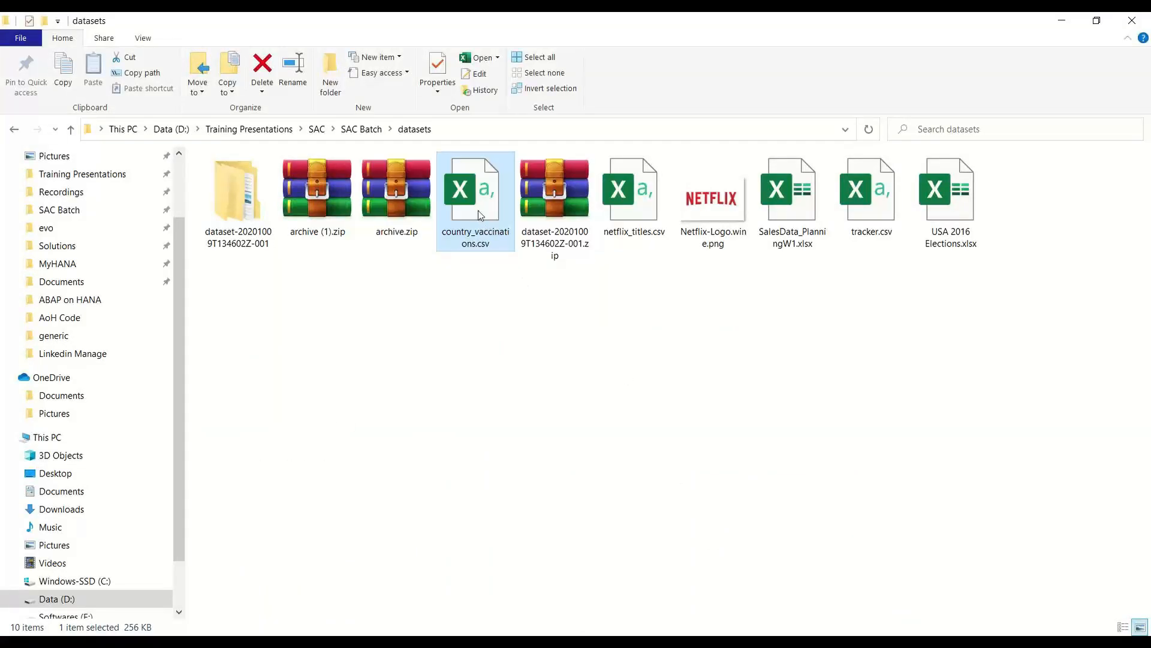
{"action": "left_click_drag", "start_coordinate": [479, 216], "coordinate": [704, 338]}
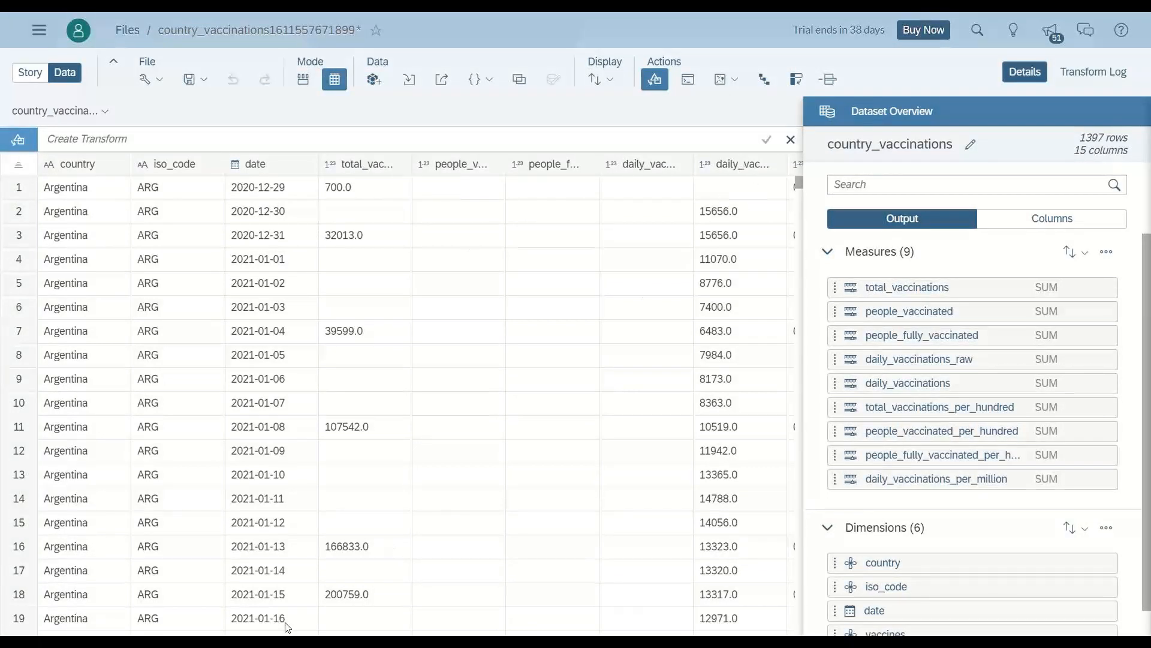
- Look across the country_vaccinations columns from people_fully_vaccinated to the source name
{"action": "left_click", "coordinate": [520, 554]}
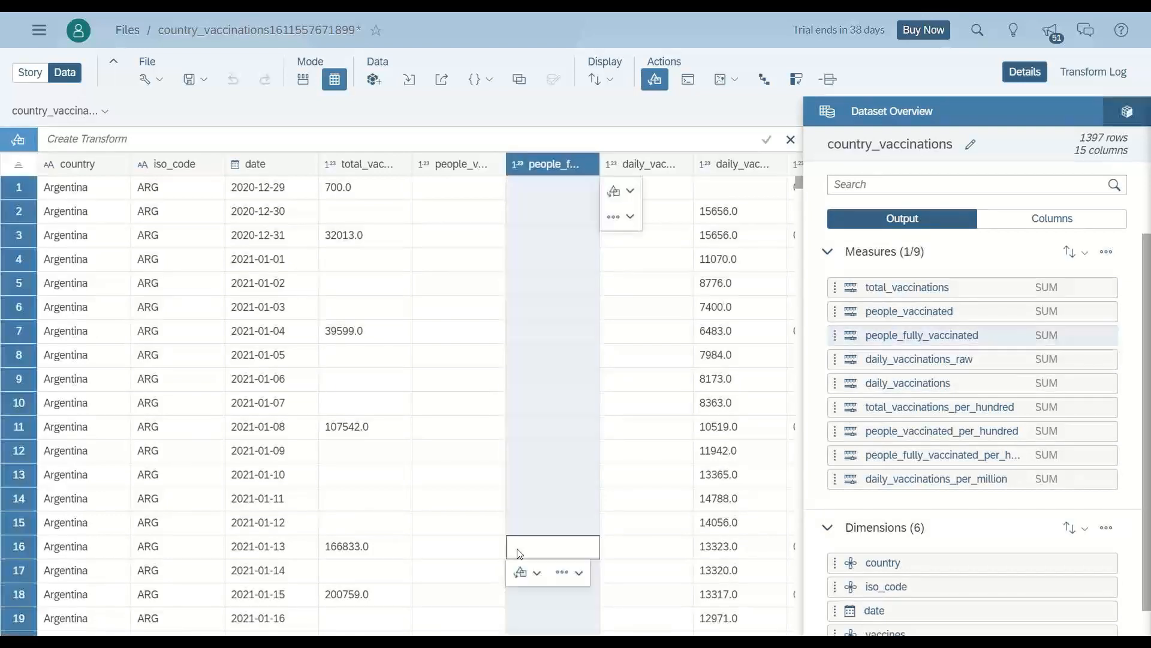
{"action": "key", "text": "Right"}
{"action": "key", "text": "Right"}
{"action": "key", "text": "Right"}
{"action": "key", "text": "Right"}
{"action": "key", "text": "Right"}
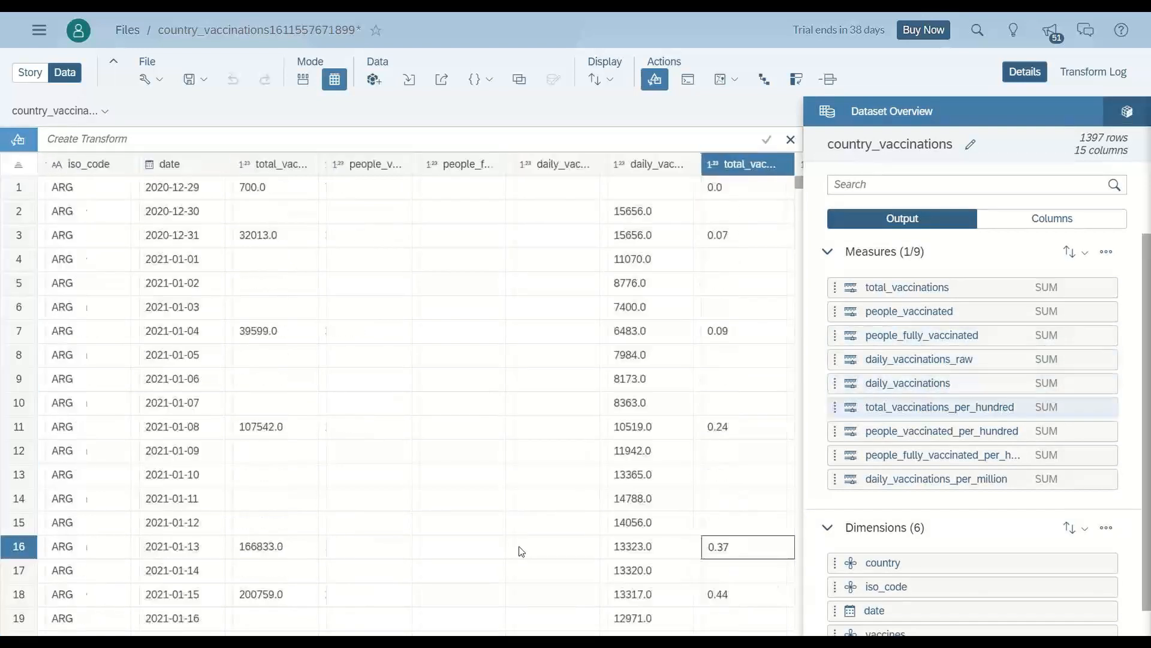
{"action": "key", "text": "Right"}
{"action": "key", "text": "Right"}
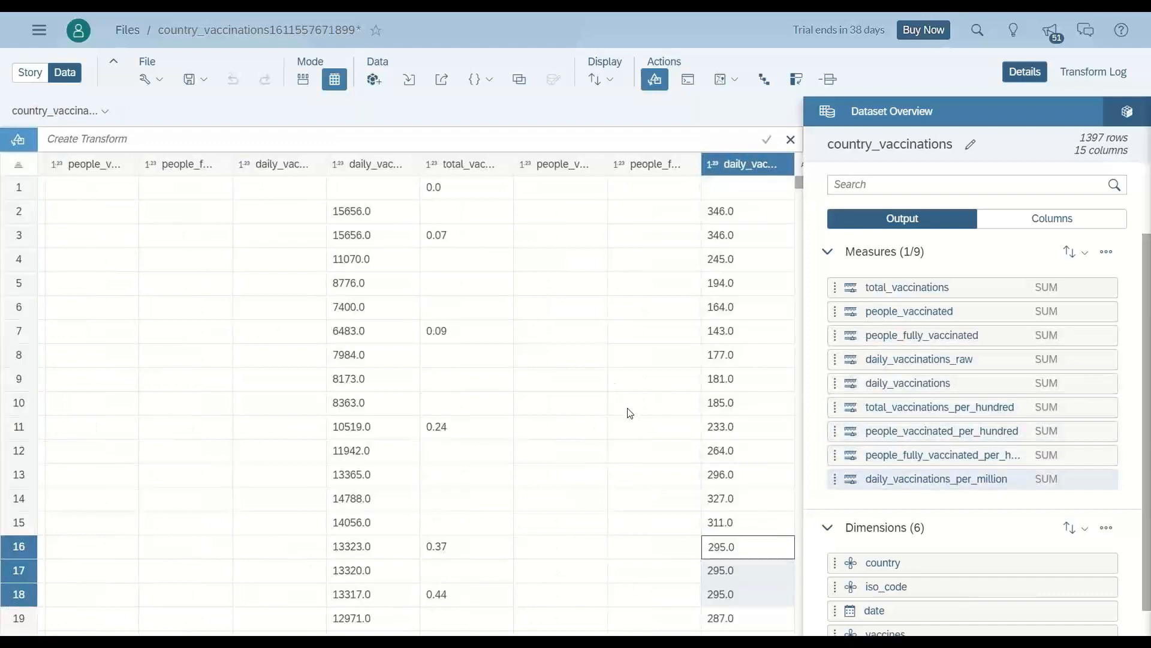
{"action": "key", "text": "Right"}
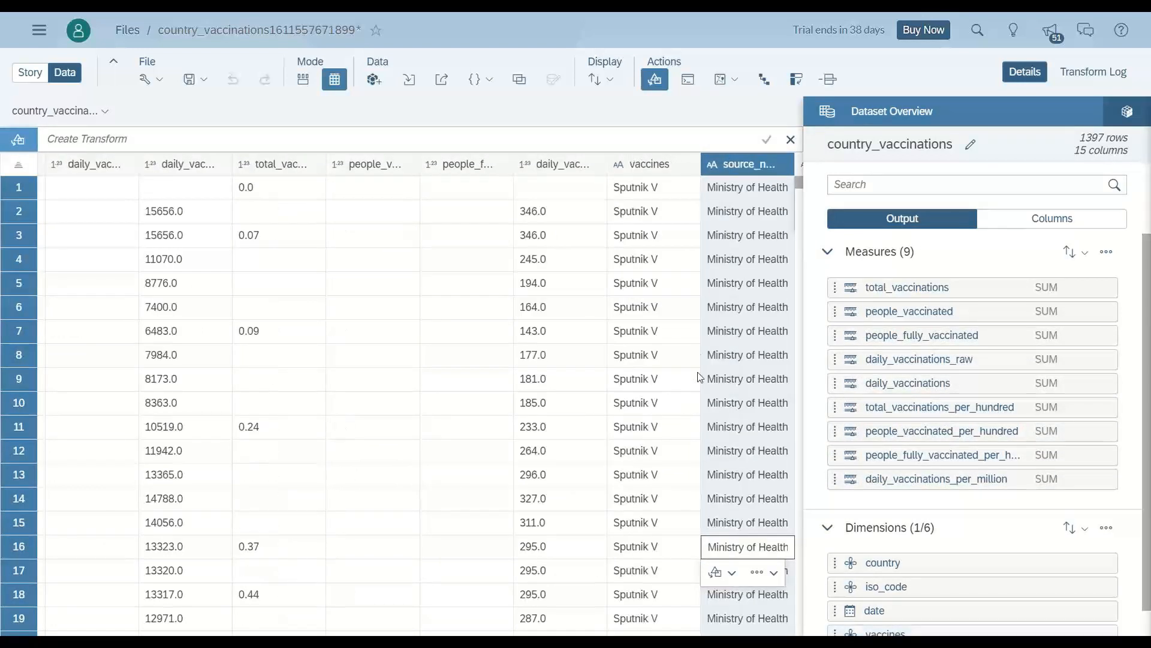
- Look through the rows of the dataset to examine the vaccines and source name values
{"action": "scroll", "coordinate": [649, 346], "scroll_direction": "down", "scroll_amount": 8}
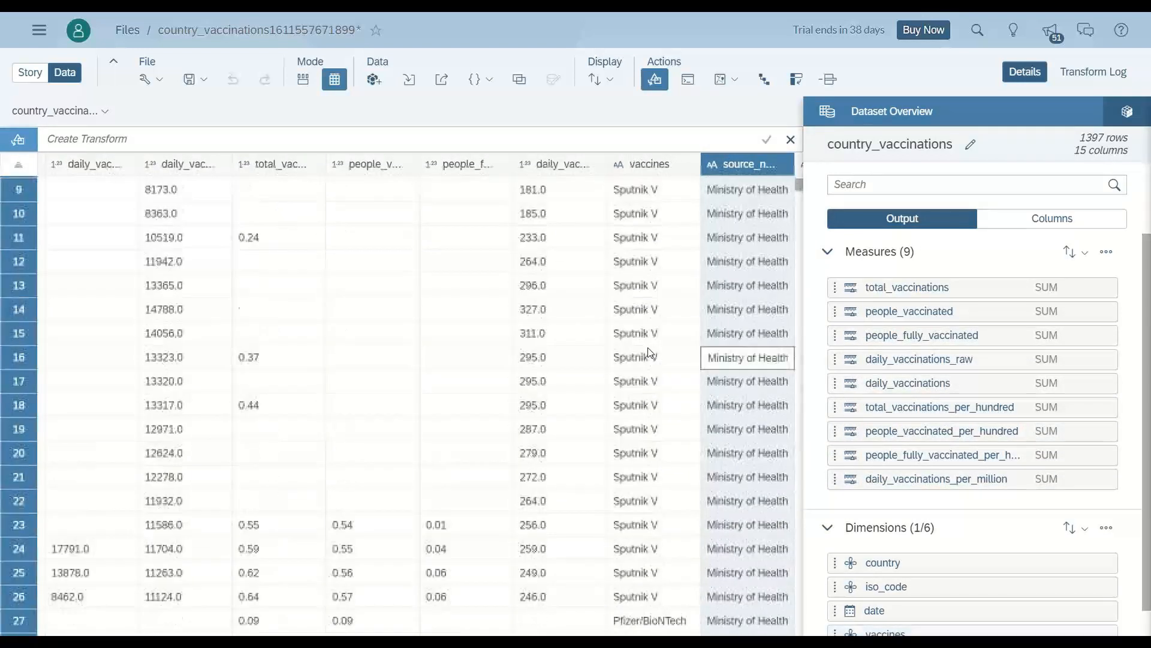
{"action": "scroll", "coordinate": [650, 395], "scroll_direction": "down", "scroll_amount": 10}
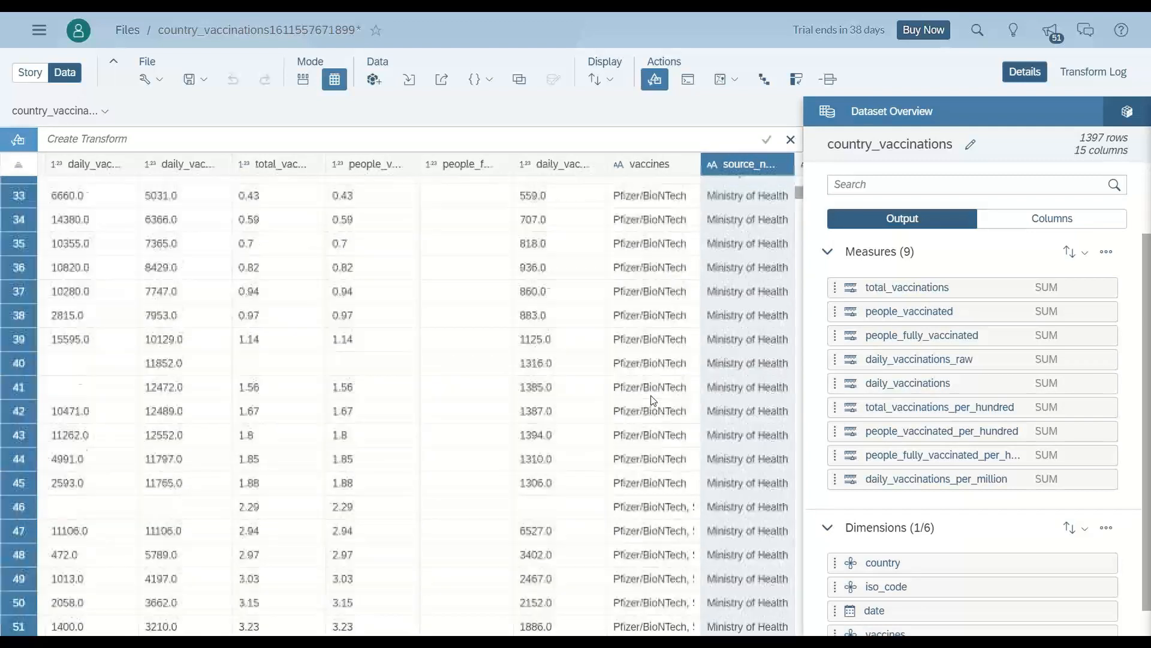
{"action": "scroll", "coordinate": [648, 389], "scroll_direction": "down", "scroll_amount": 14}
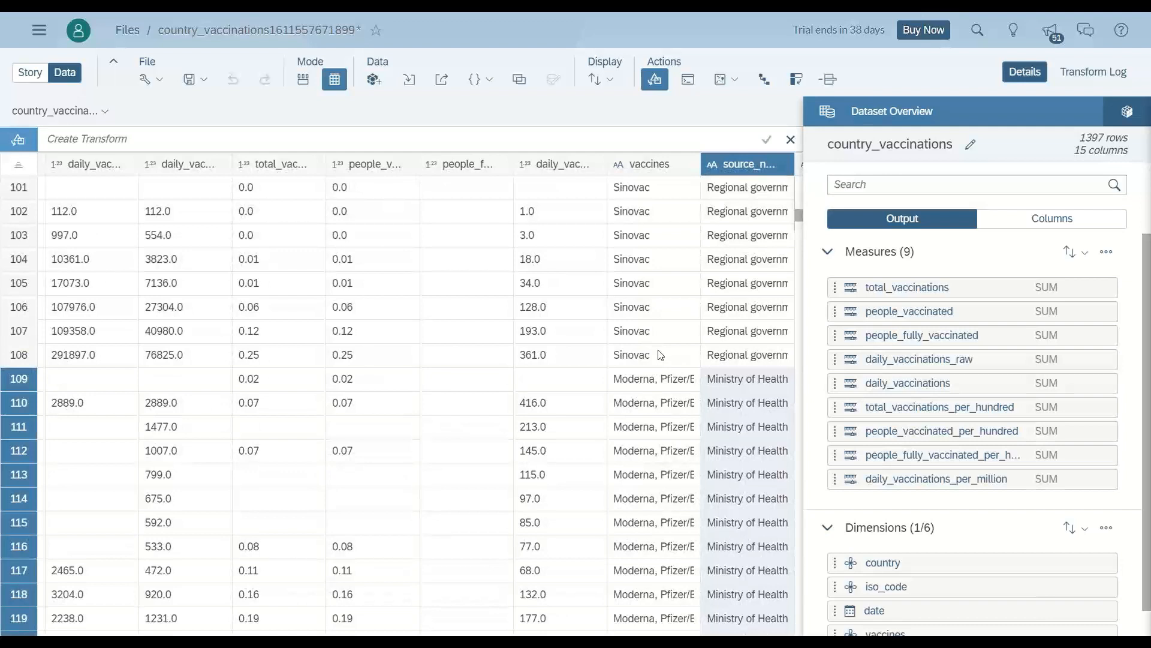
{"action": "scroll", "coordinate": [655, 432], "scroll_direction": "down", "scroll_amount": 4}
{"action": "scroll", "coordinate": [645, 447], "scroll_direction": "up", "scroll_amount": 8}
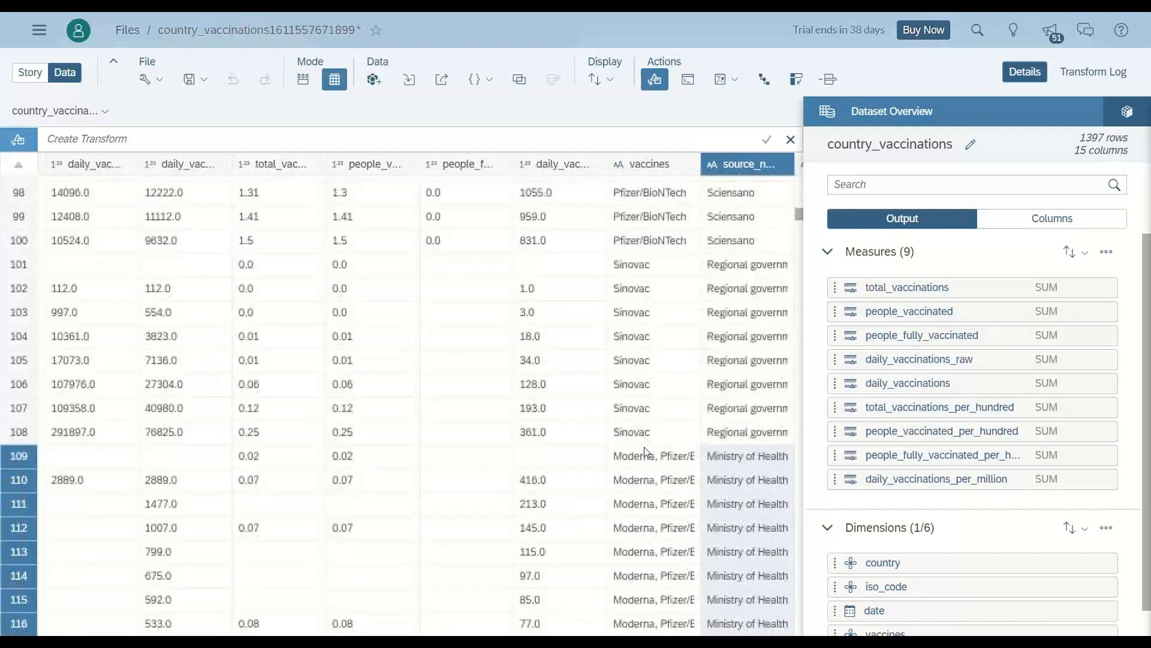
{"action": "scroll", "coordinate": [643, 517], "scroll_direction": "down", "scroll_amount": 12}
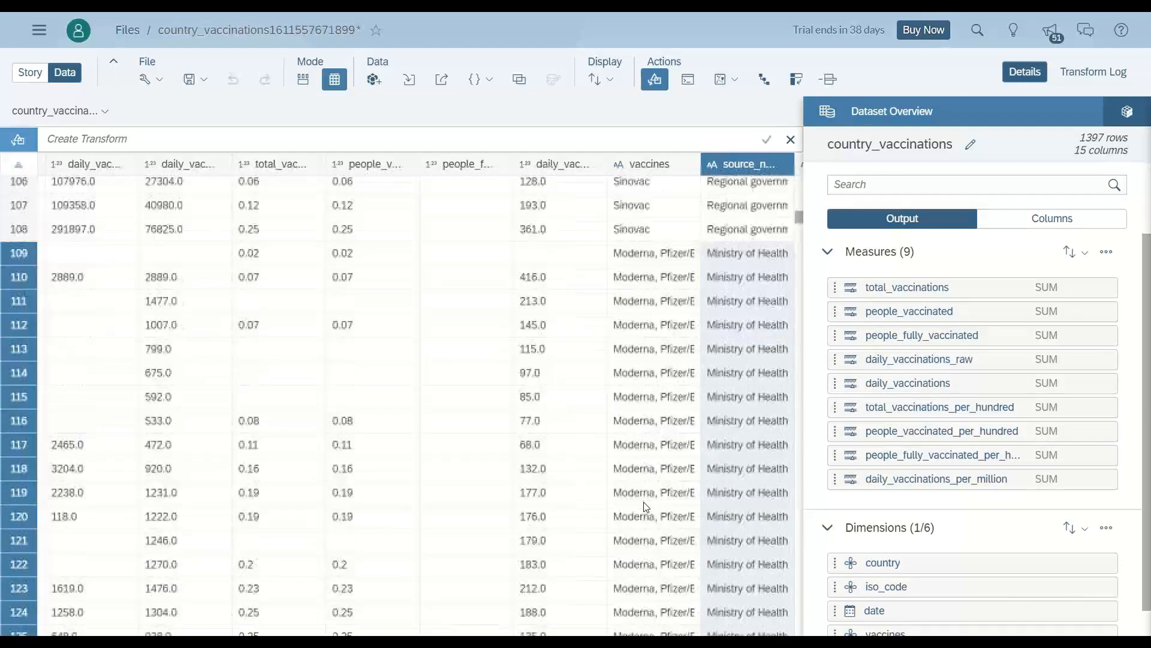
{"action": "scroll", "coordinate": [647, 493], "scroll_direction": "down", "scroll_amount": 18}
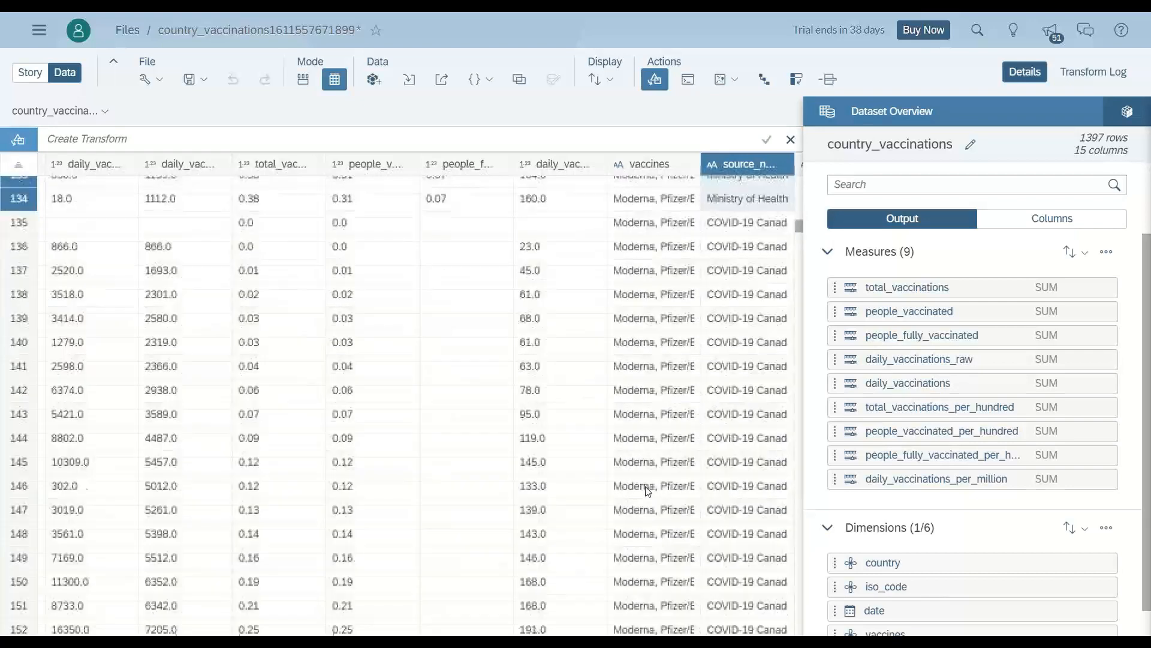
{"action": "scroll", "coordinate": [648, 486], "scroll_direction": "down", "scroll_amount": 20}
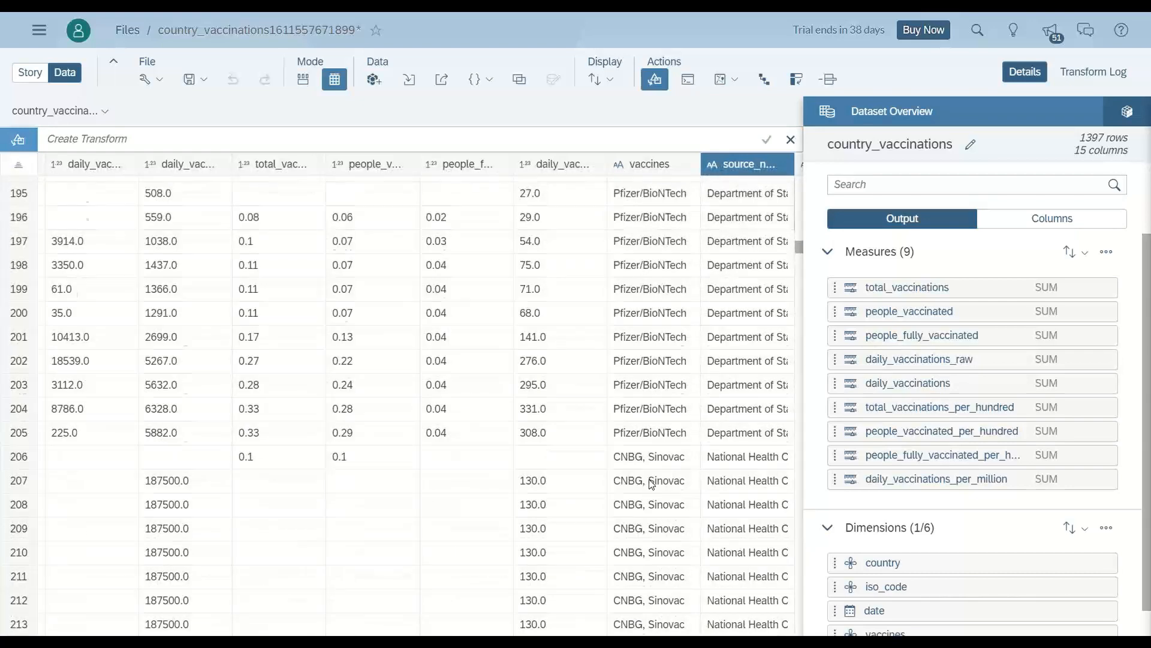
{"action": "scroll", "coordinate": [648, 487], "scroll_direction": "down", "scroll_amount": 20}
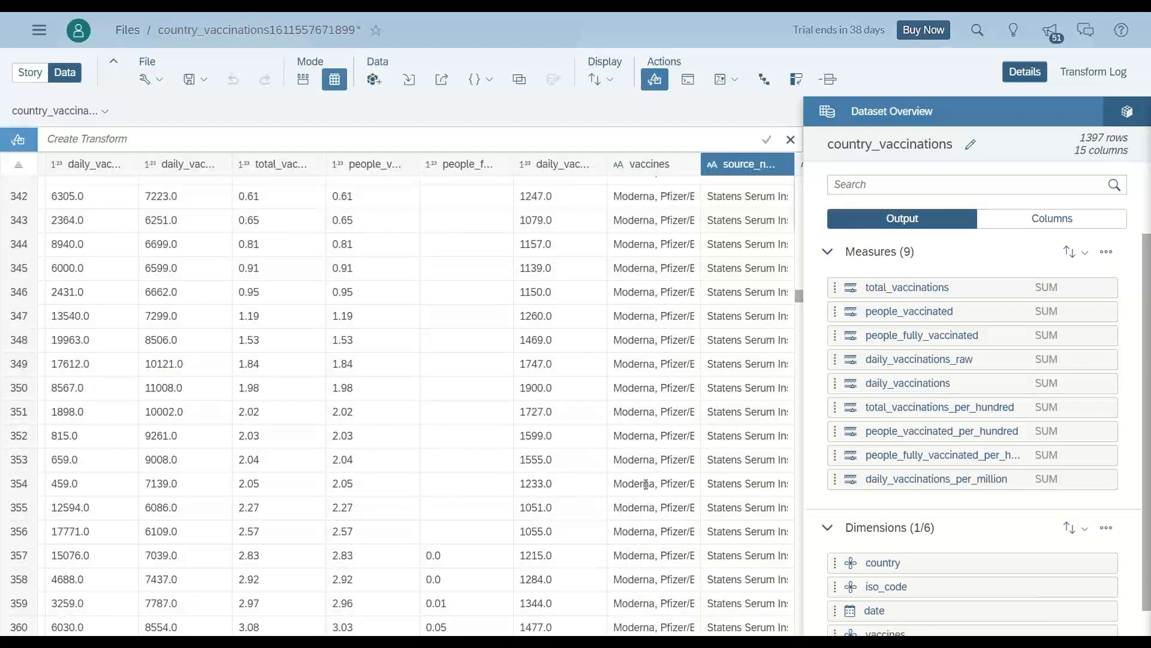
{"action": "scroll", "coordinate": [647, 489], "scroll_direction": "up", "scroll_amount": 20}
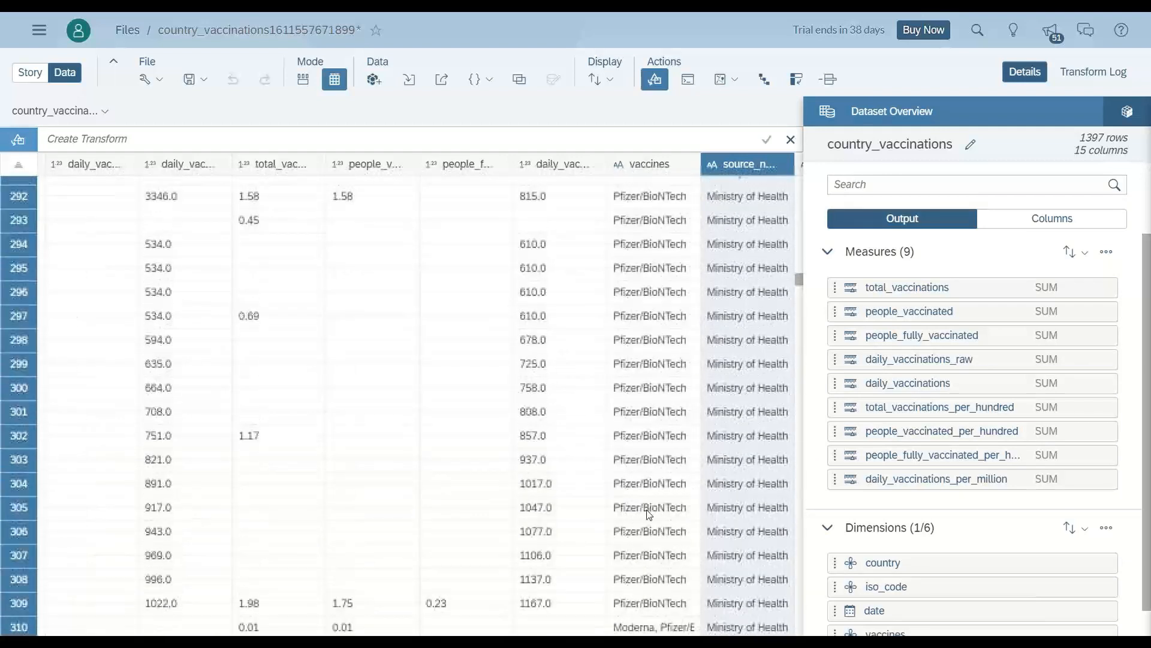
{"action": "scroll", "coordinate": [642, 514], "scroll_direction": "up", "scroll_amount": 13}
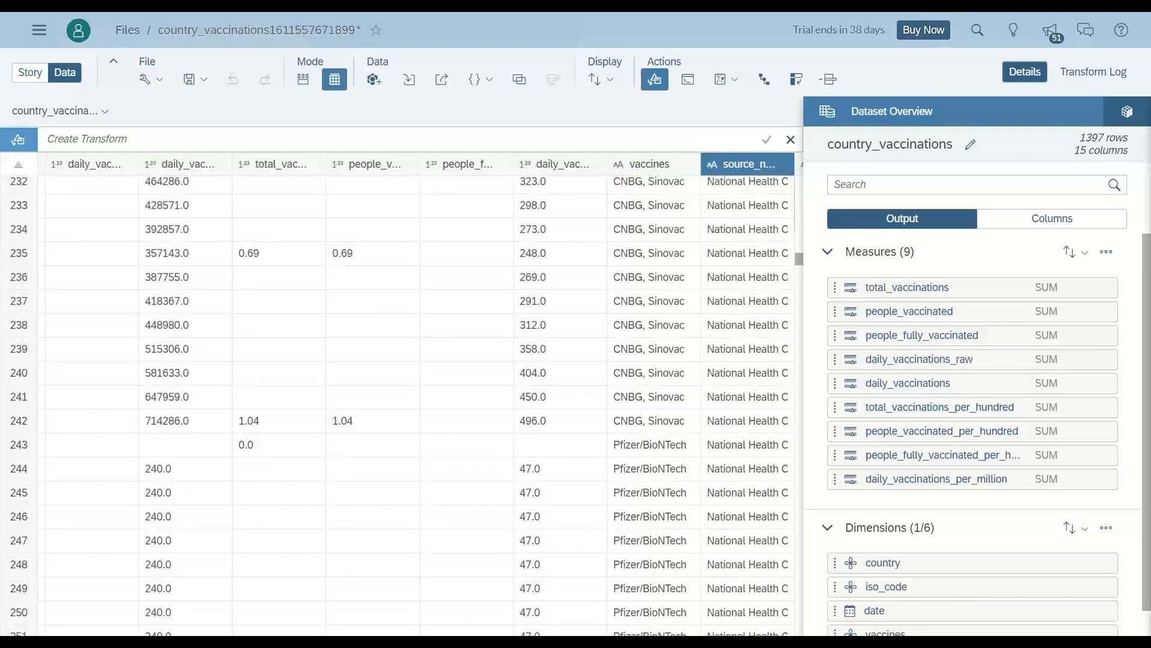
- Check the country, ISO code and date values in the rows for China, Costa Rica and Chile
{"action": "scroll", "coordinate": [643, 514], "scroll_direction": "left", "scroll_amount": 5}
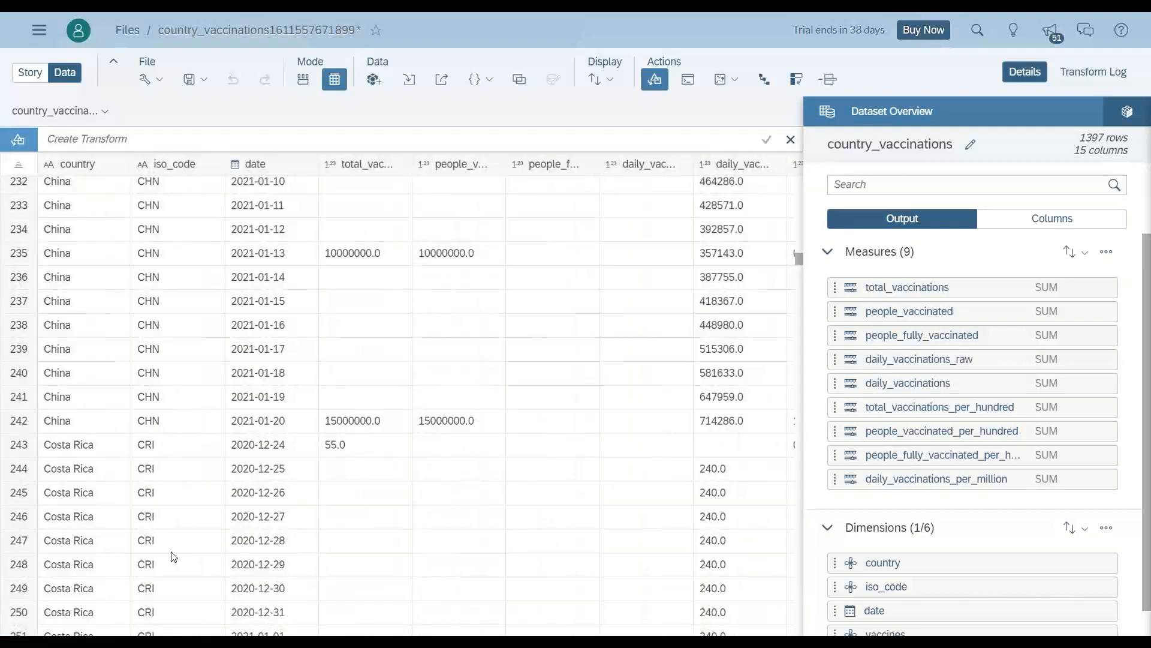
{"action": "scroll", "coordinate": [180, 542], "scroll_direction": "up", "scroll_amount": 18}
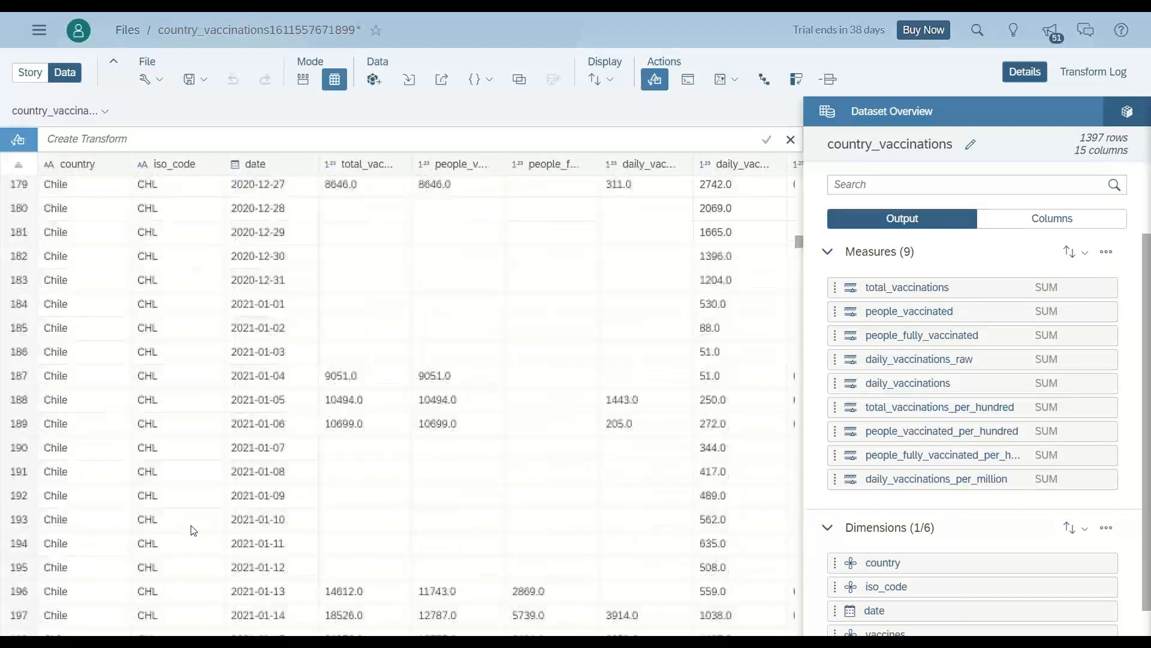
{"action": "scroll", "coordinate": [227, 516], "scroll_direction": "down", "scroll_amount": 3}
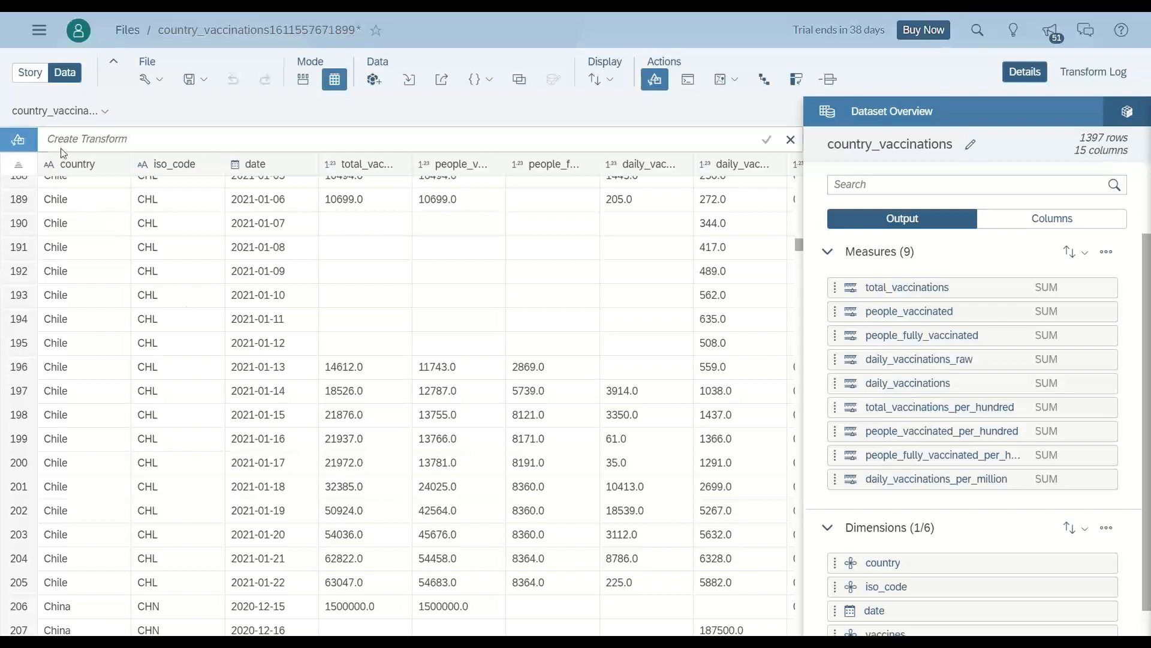
- Switch to the story page, narrow the first lane and title it "Vaccine Counts"
{"action": "left_click", "coordinate": [30, 73]}
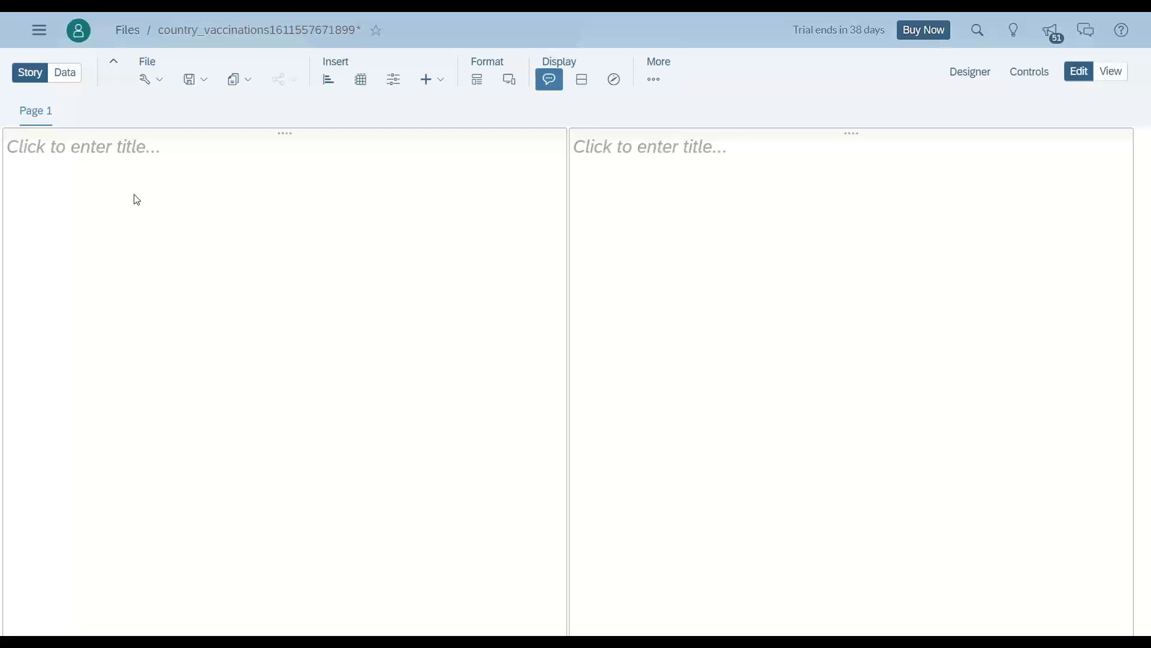
{"action": "left_click_drag", "start_coordinate": [570, 301], "coordinate": [226, 300]}
{"action": "left_click", "coordinate": [132, 150]}
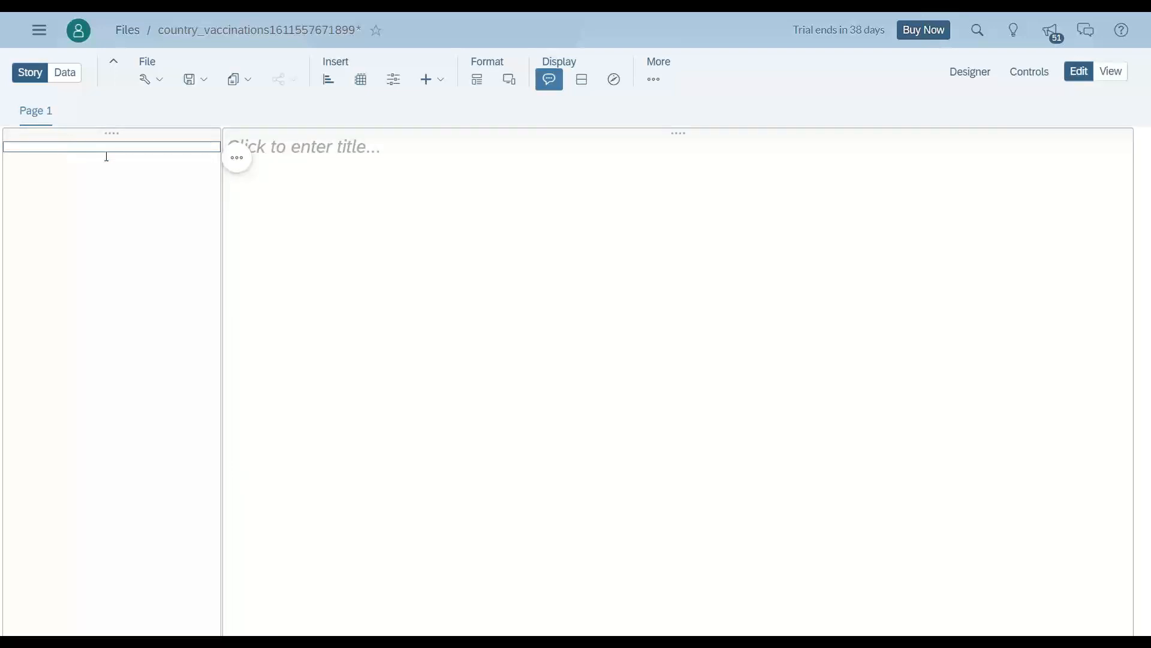
{"action": "type", "text": "Vaccine Counts"}
{"action": "triple_click", "coordinate": [152, 153]}
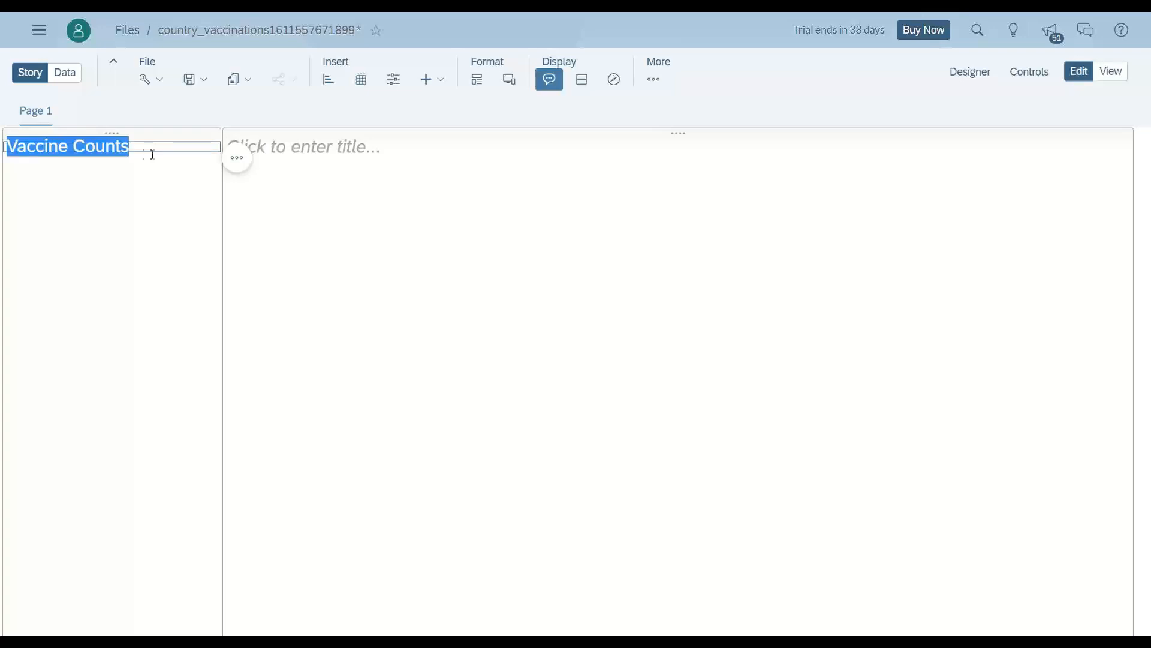
{"action": "left_click", "coordinate": [192, 204]}
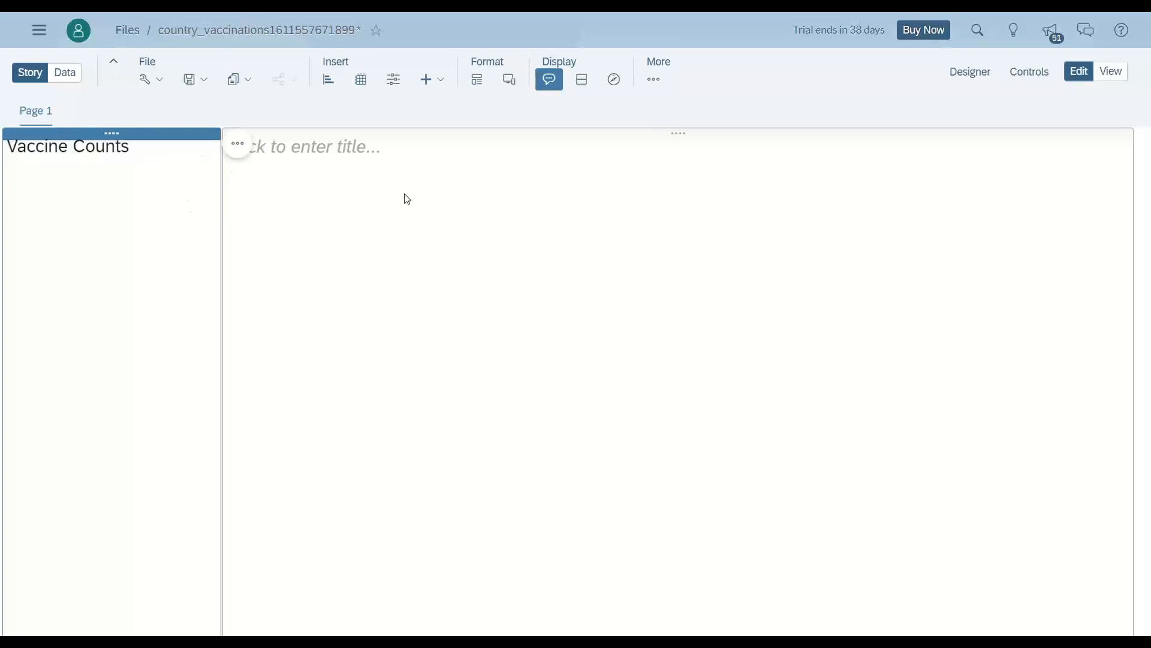
- Add a Numeric Point indicator chart to the Vaccine Counts lane with daily_vaccinations as its primary value
{"action": "left_click", "coordinate": [339, 88]}
{"action": "left_click", "coordinate": [957, 355]}
{"action": "left_click", "coordinate": [966, 398]}
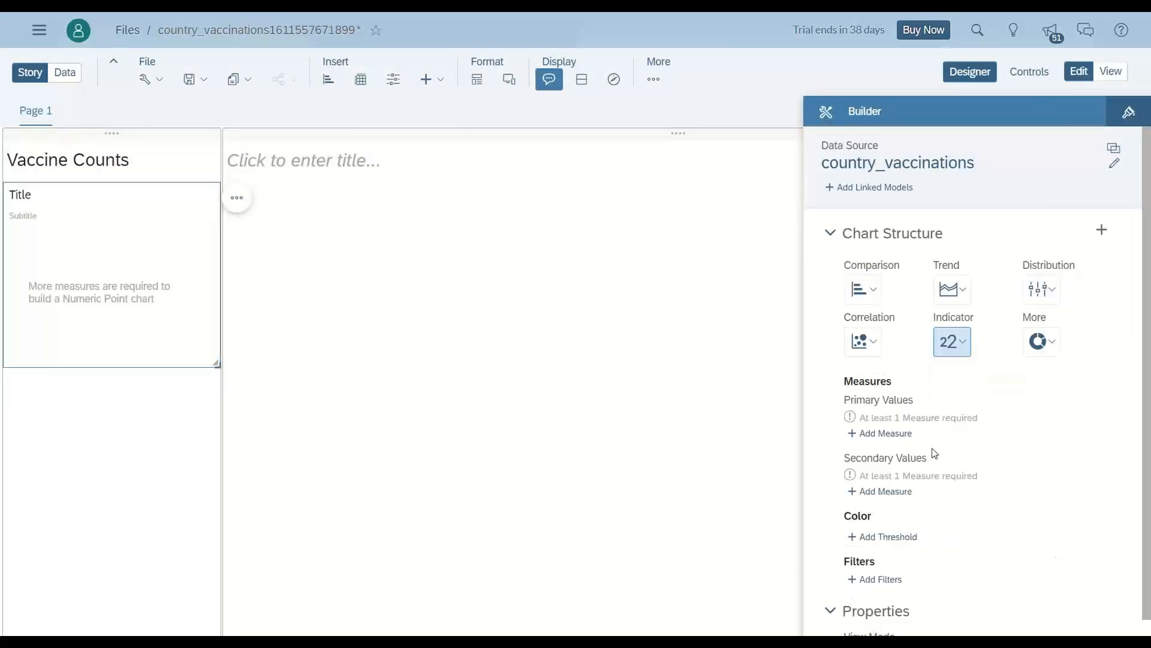
{"action": "left_click", "coordinate": [887, 433]}
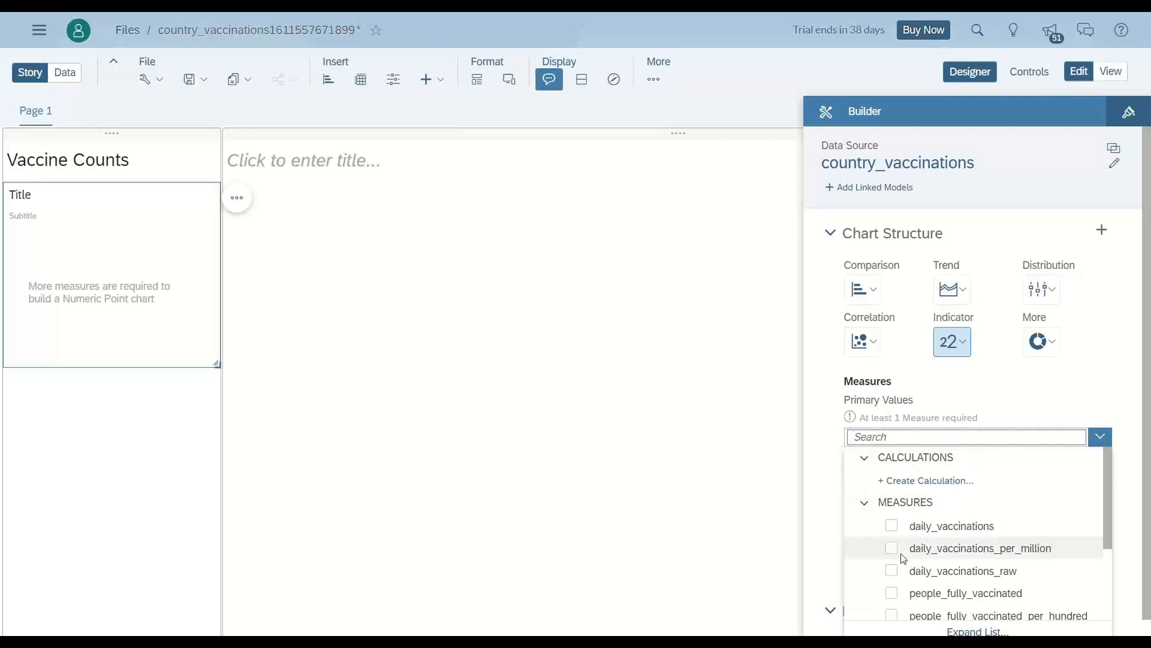
{"action": "left_click", "coordinate": [892, 526]}
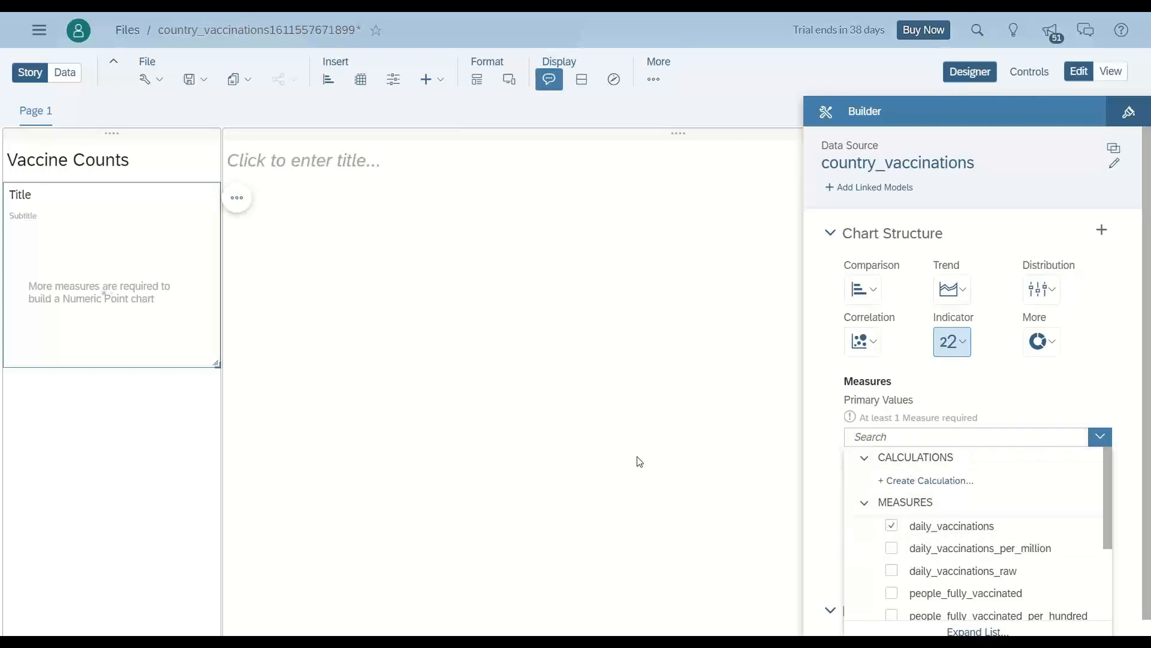
{"action": "left_click", "coordinate": [637, 457]}
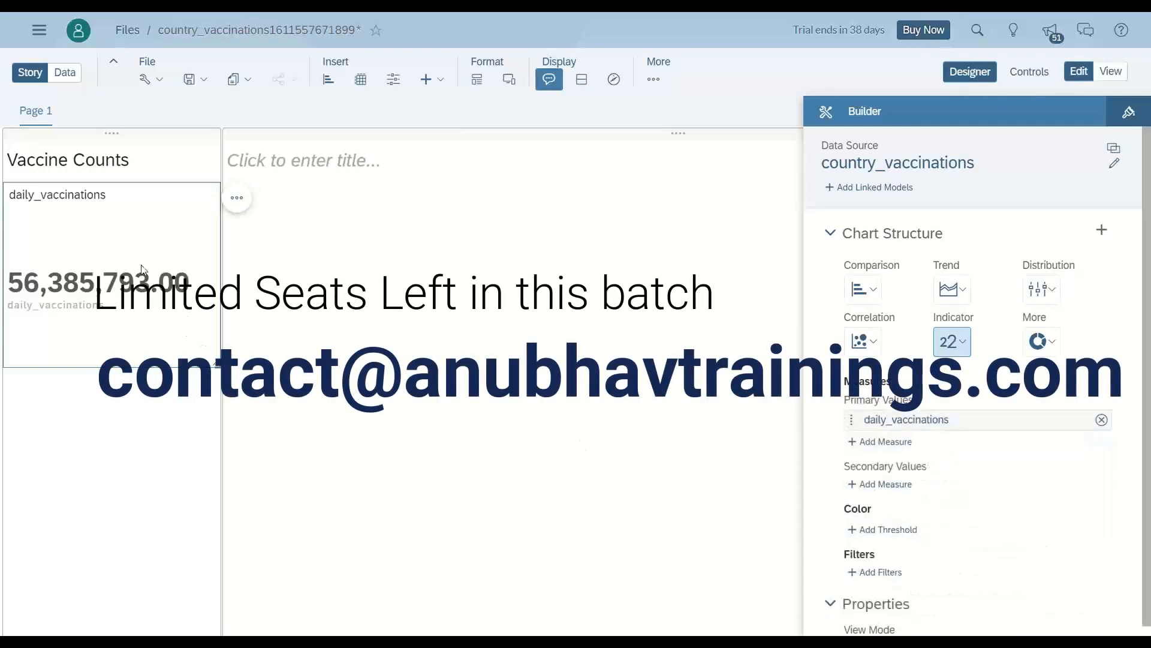
- Set the number format scale of the daily_vaccinations chart to Million
{"action": "left_click", "coordinate": [1127, 112]}
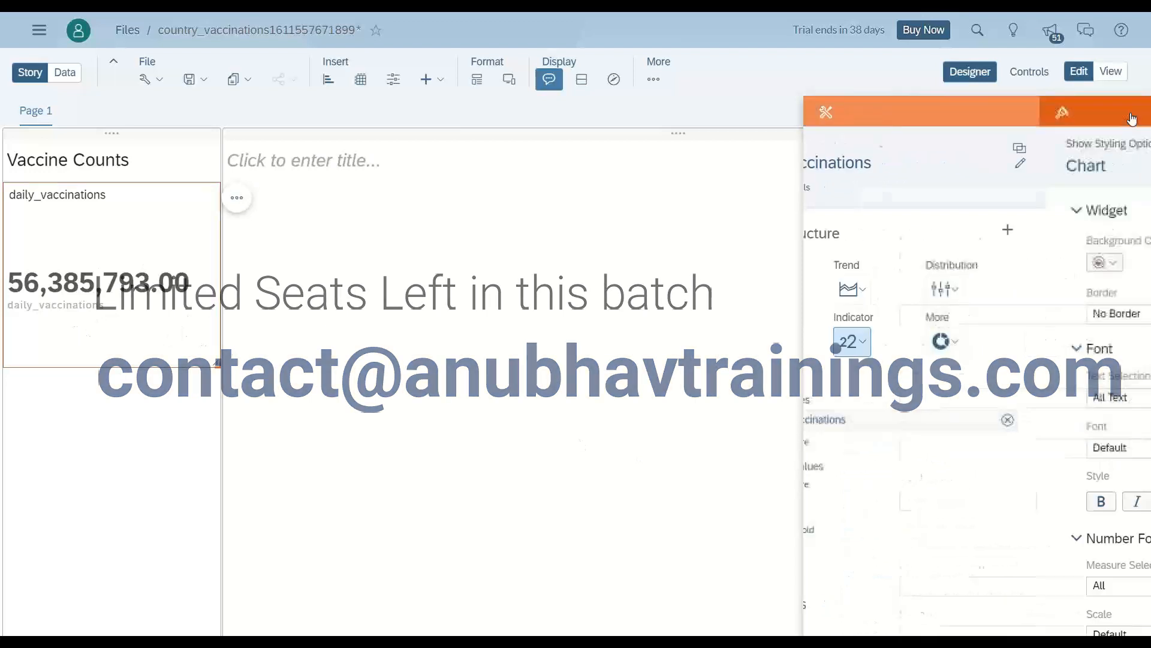
{"action": "scroll", "coordinate": [945, 443], "scroll_direction": "down", "scroll_amount": 3}
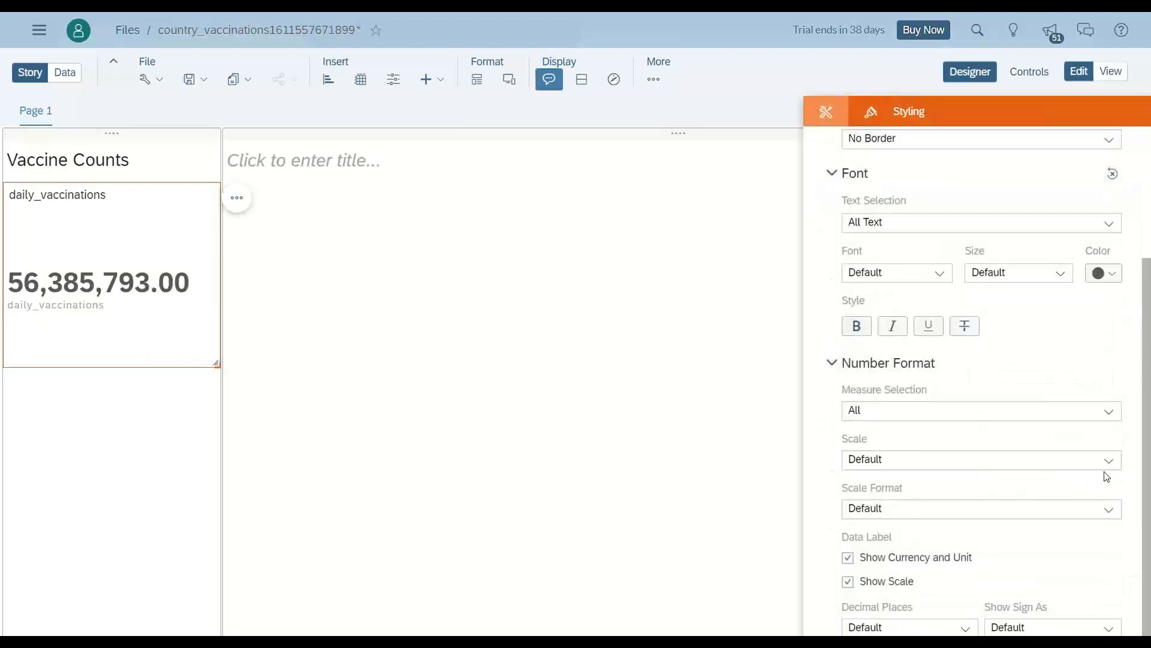
{"action": "left_click", "coordinate": [1108, 461]}
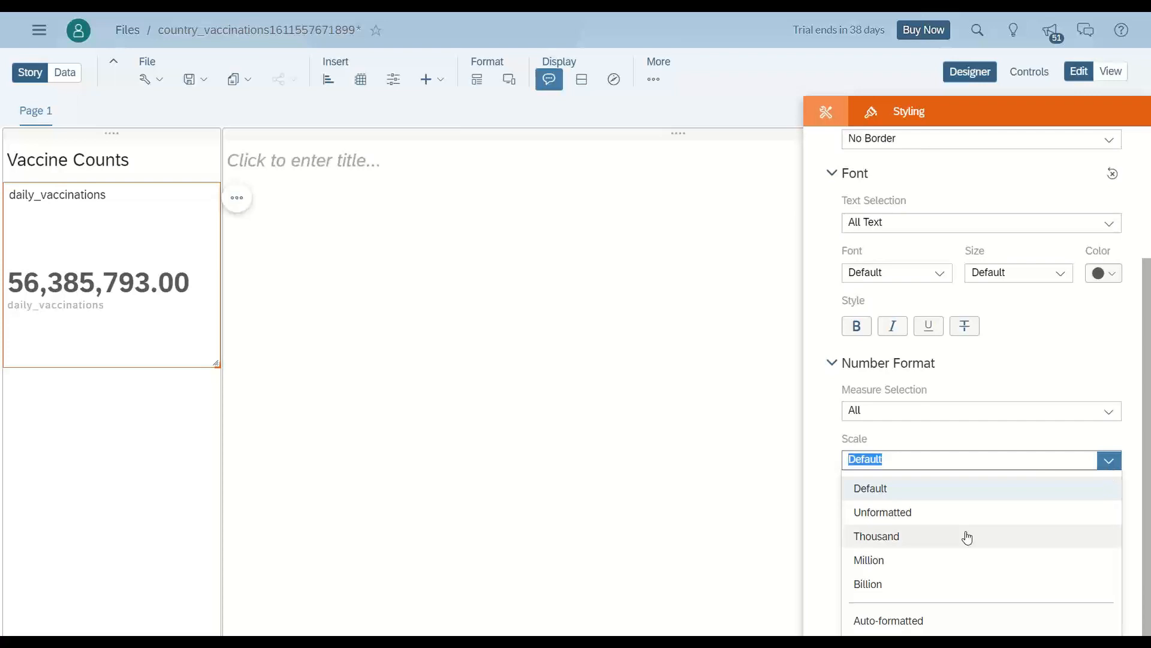
{"action": "left_click", "coordinate": [942, 561]}
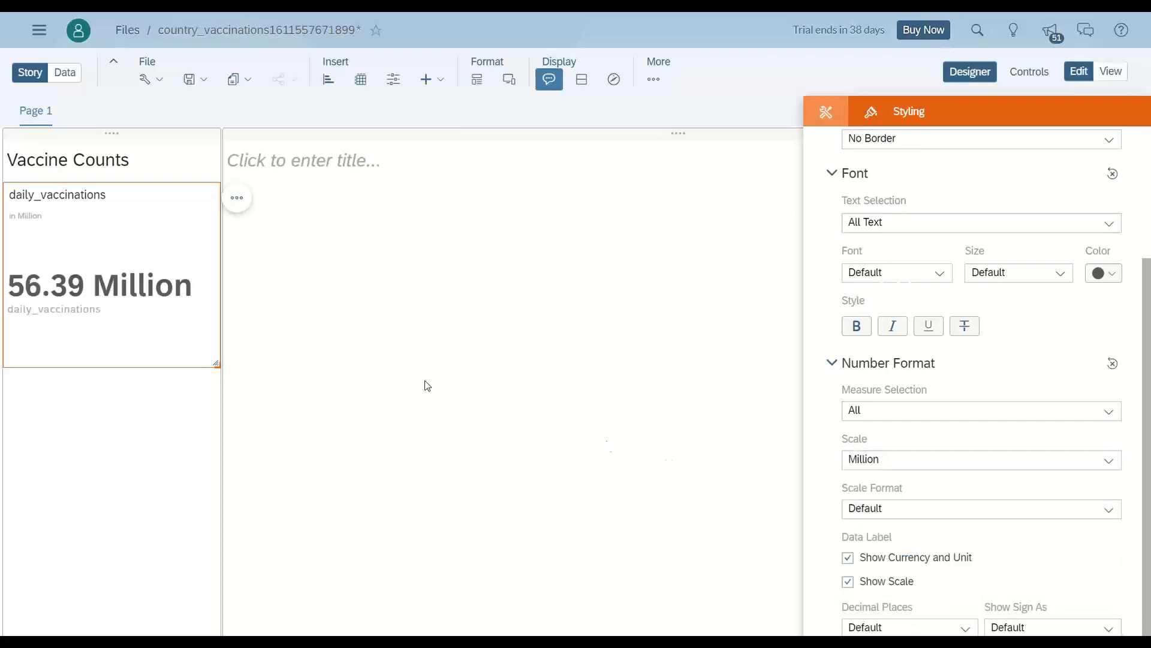
- Shrink the daily_vaccinations chart and paste two copies of it into the Vaccine Counts lane
{"action": "left_click_drag", "start_coordinate": [213, 363], "coordinate": [182, 298]}
{"action": "left_click", "coordinate": [119, 316]}
{"action": "key", "text": "ctrl+c"}
{"action": "key", "text": "ctrl+v"}
{"action": "key", "text": "ctrl+v"}
- Replace the primary measure of the middle numeric chart with people_fully_vaccinated
{"action": "left_click", "coordinate": [173, 343]}
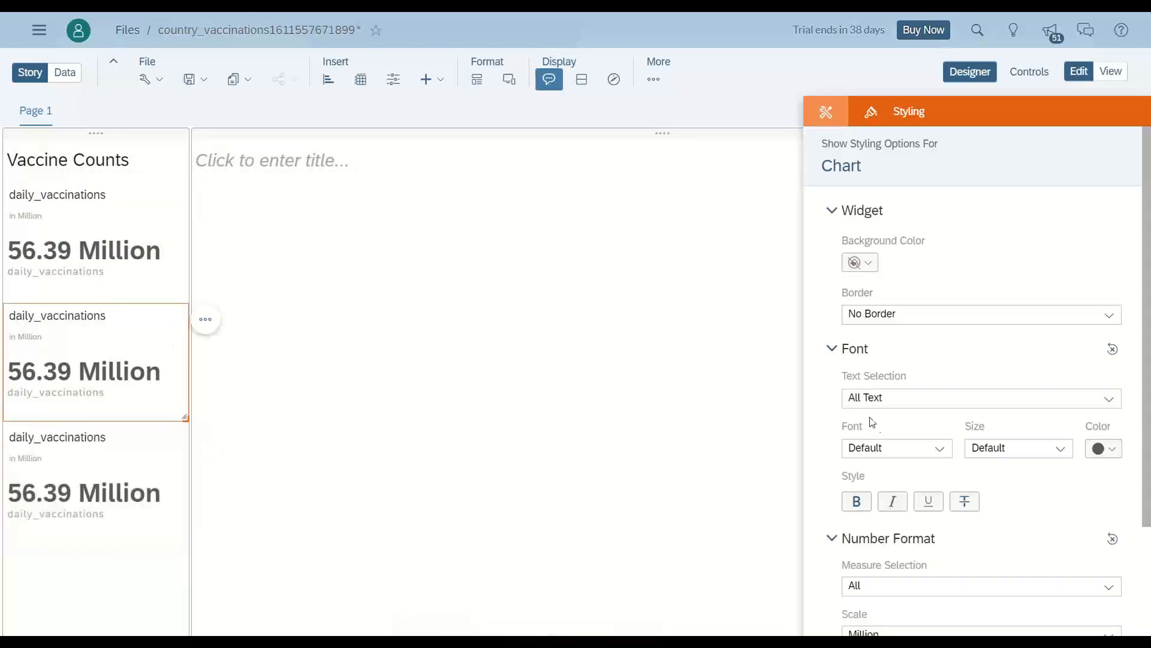
{"action": "left_click", "coordinate": [830, 120]}
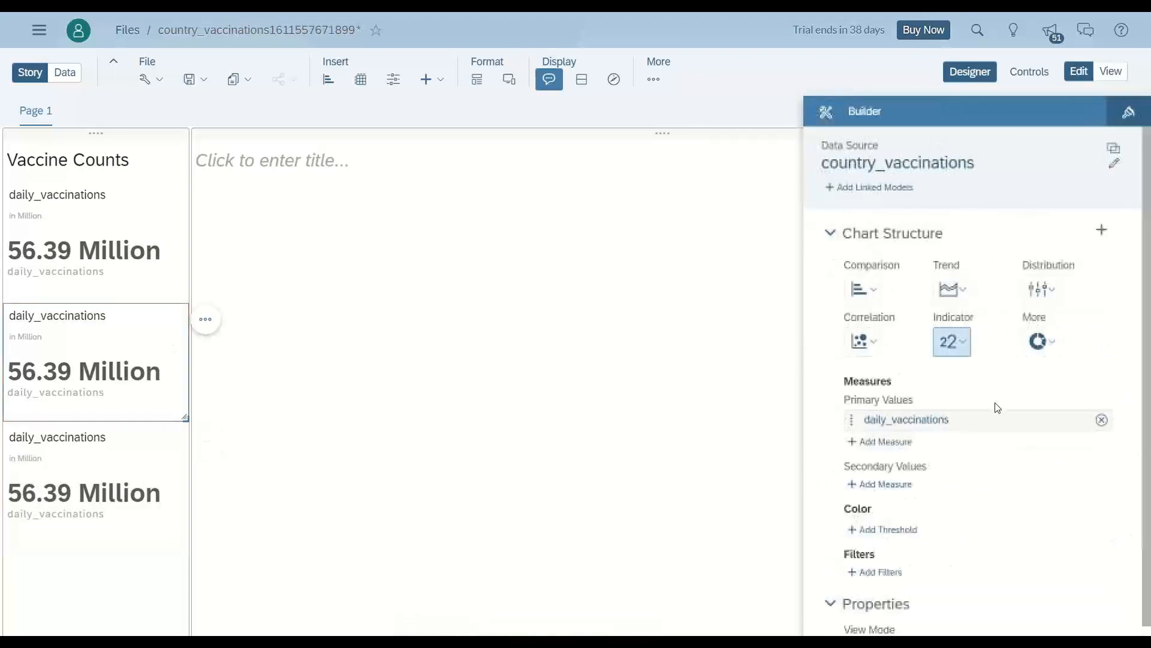
{"action": "left_click", "coordinate": [1100, 417]}
{"action": "left_click", "coordinate": [885, 433]}
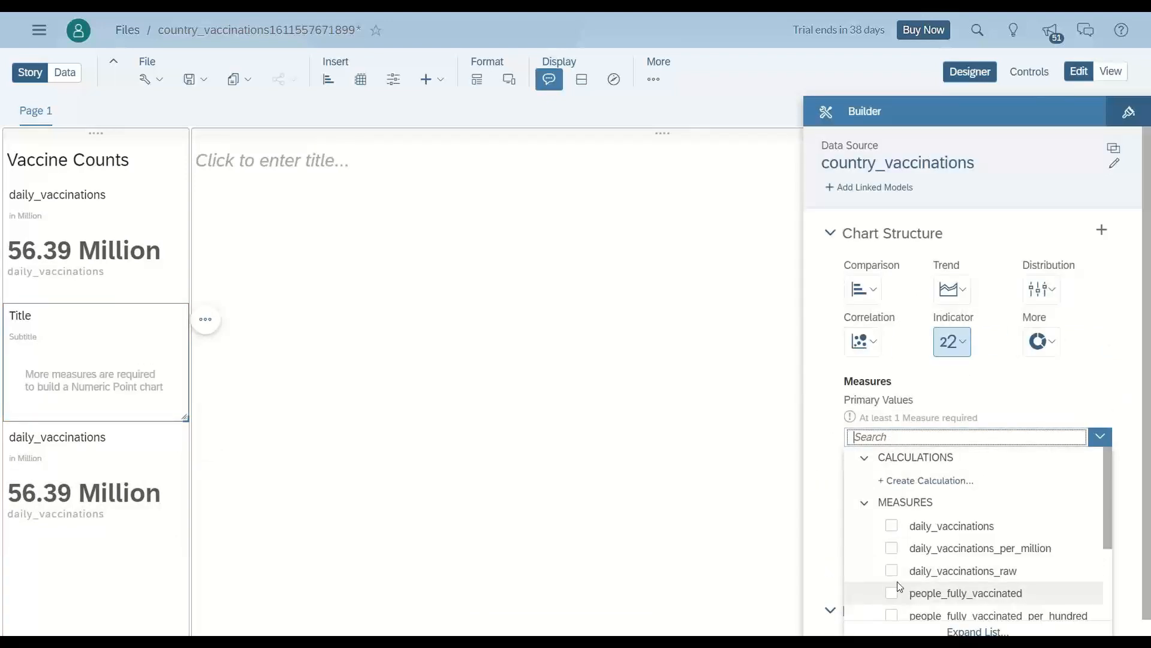
{"action": "scroll", "coordinate": [912, 594], "scroll_direction": "down", "scroll_amount": 2}
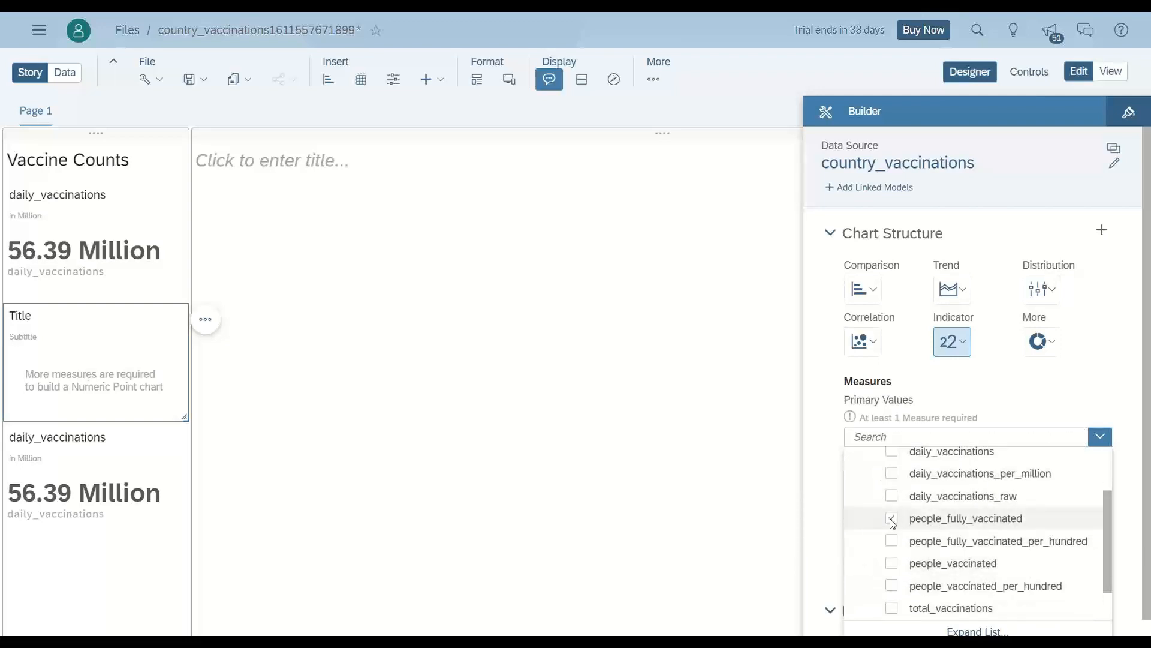
{"action": "left_click", "coordinate": [143, 467]}
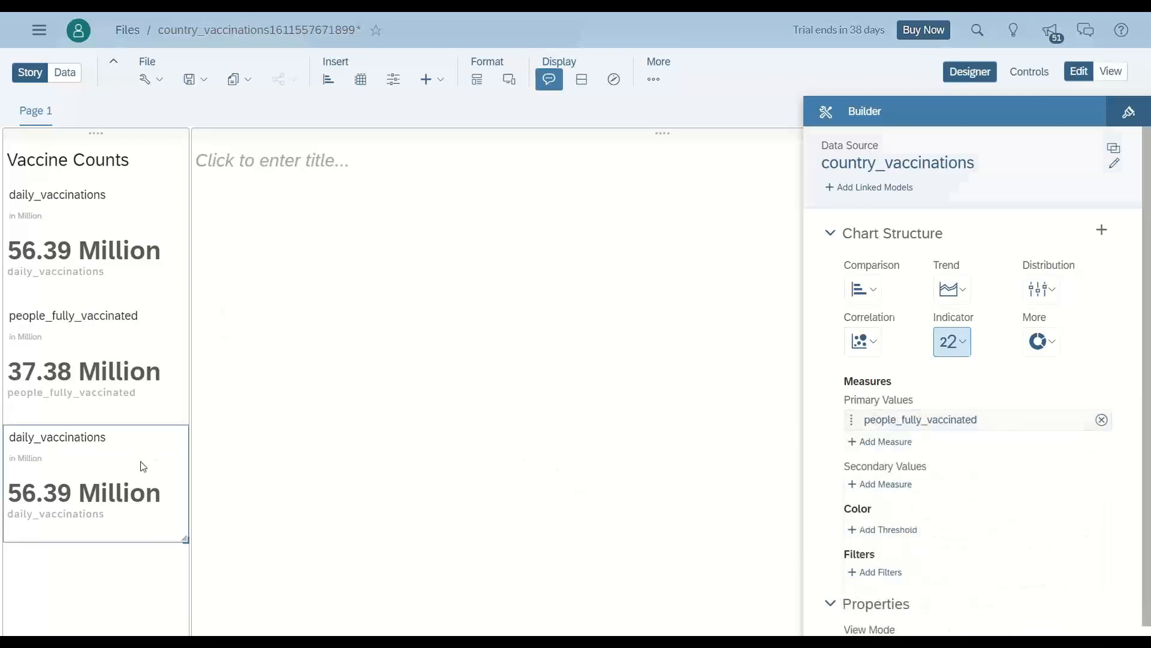
- Replace the primary measure of the lowest numeric chart in the Vaccine Counts lane with total_vaccinations
{"action": "left_click", "coordinate": [1101, 419]}
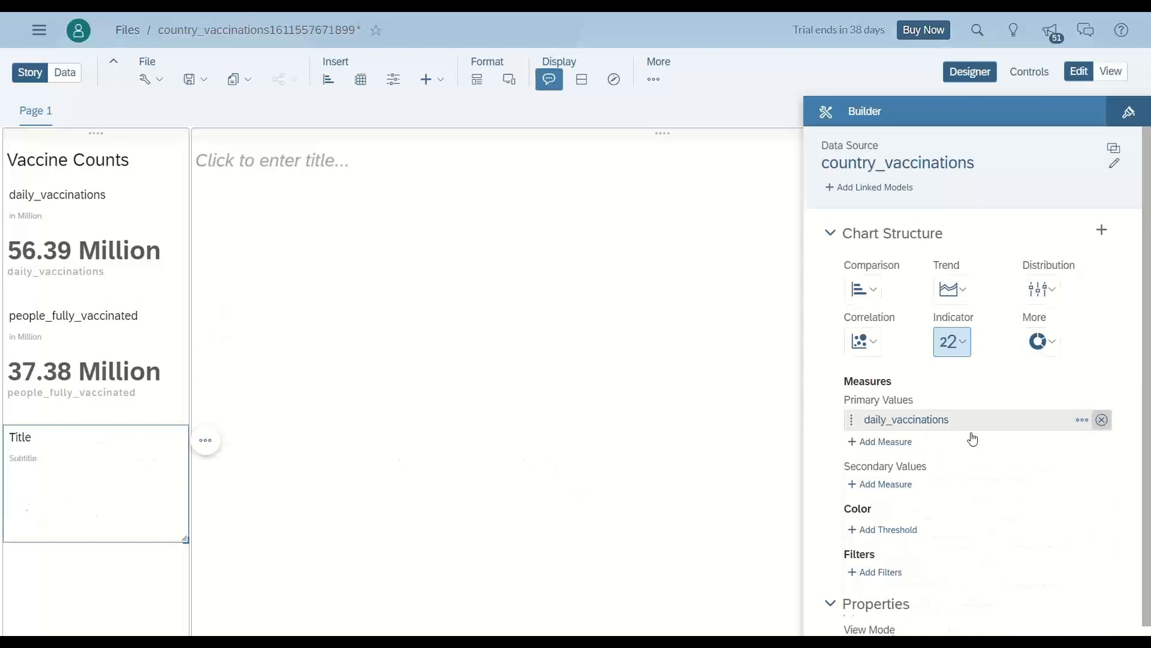
{"action": "left_click", "coordinate": [884, 434]}
{"action": "scroll", "coordinate": [918, 570], "scroll_direction": "down", "scroll_amount": 5}
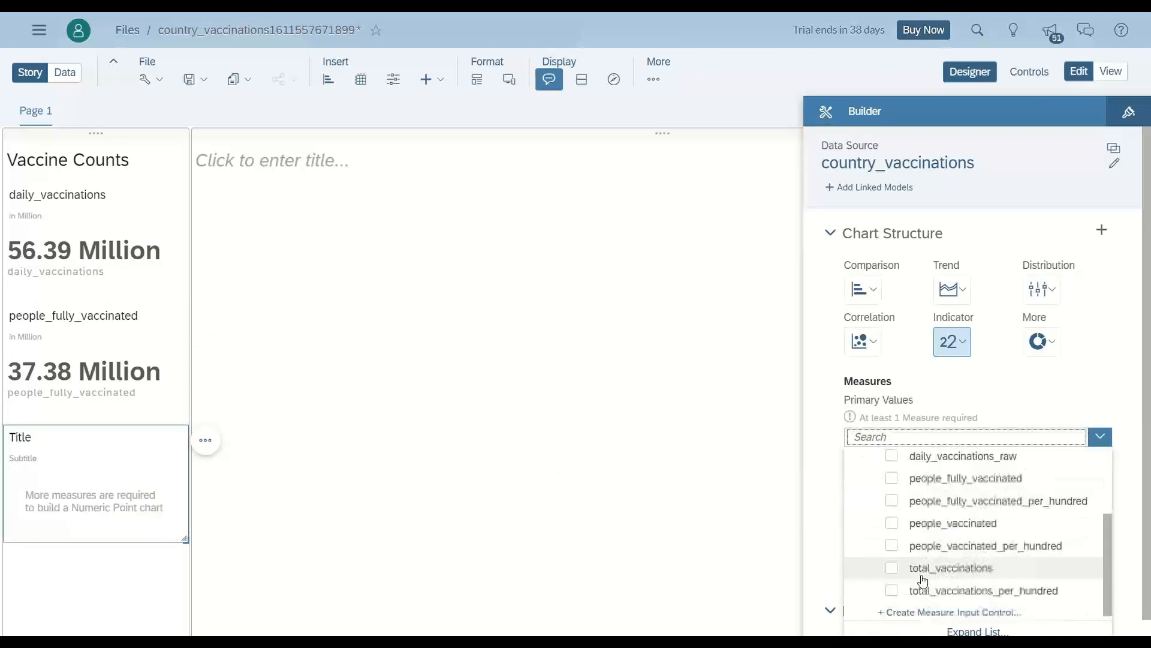
{"action": "left_click", "coordinate": [893, 563]}
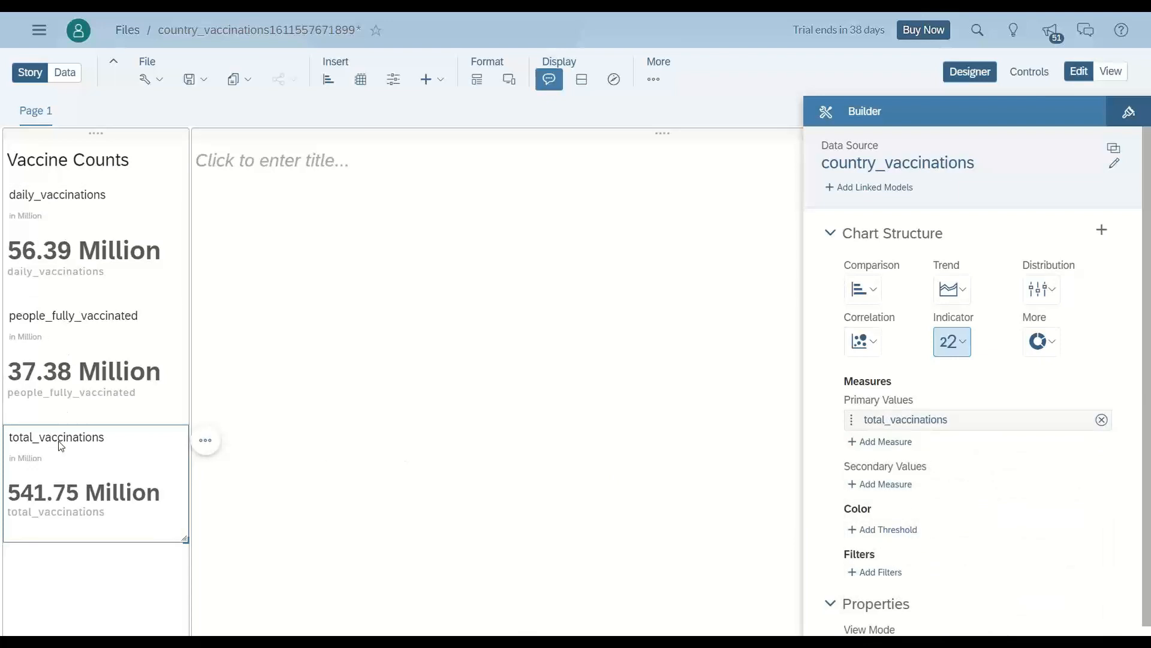
{"action": "left_click", "coordinate": [494, 376]}
- Title the empty wide lane beside Vaccine Counts "Statistics"
{"action": "left_click", "coordinate": [255, 162]}
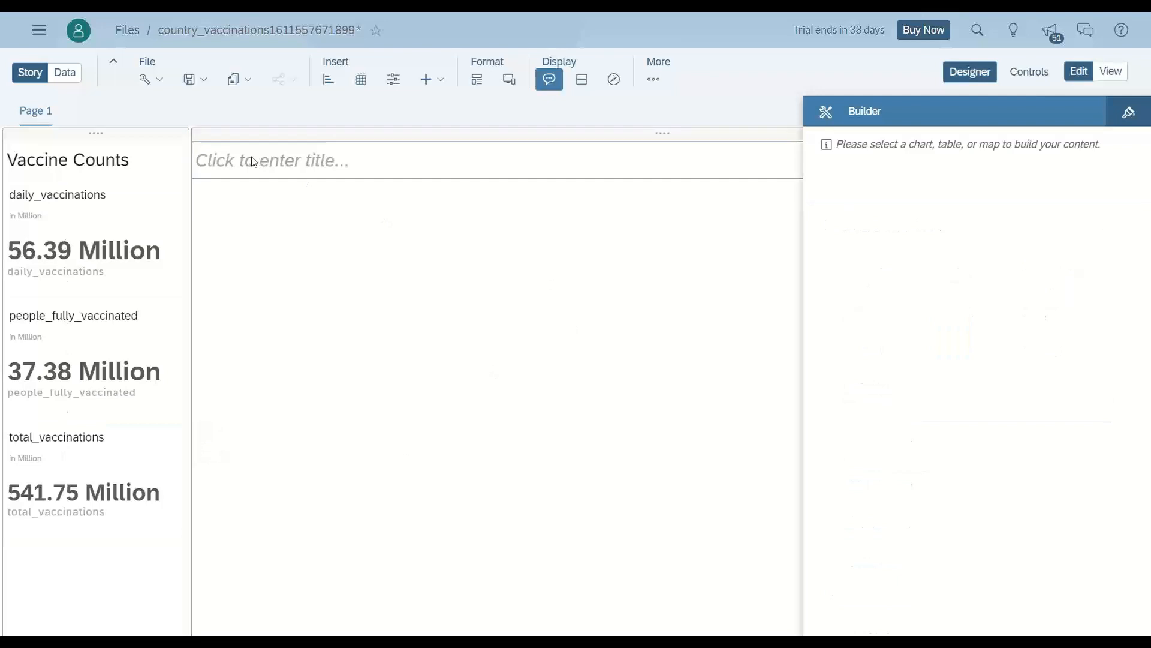
{"action": "left_click", "coordinate": [239, 165]}
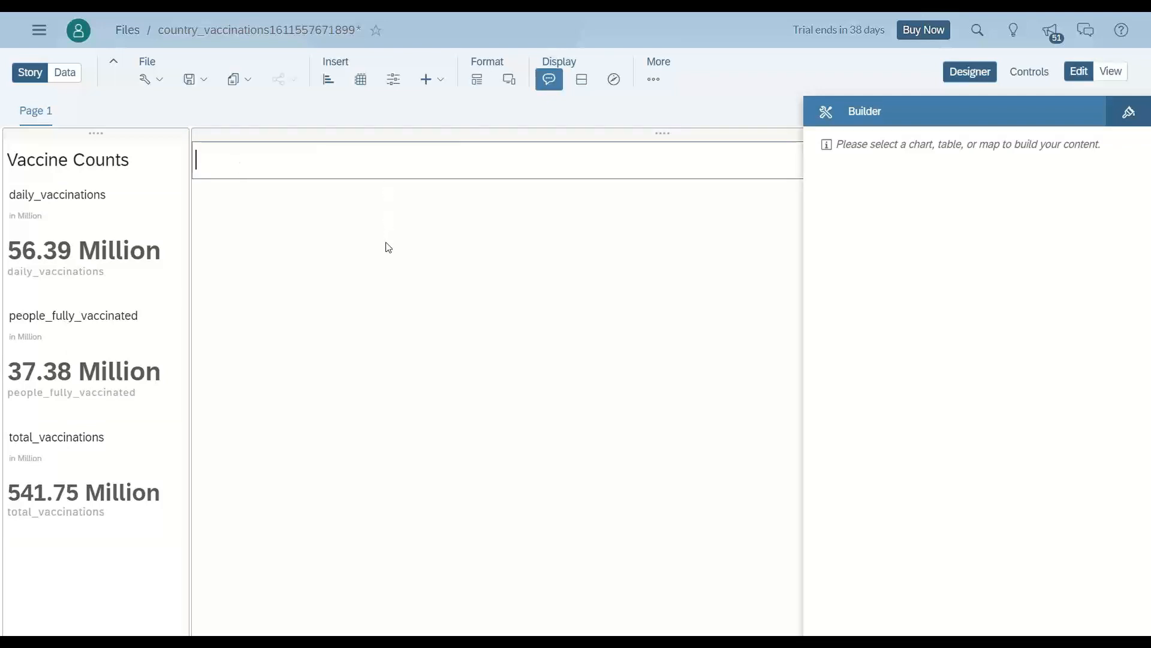
{"action": "type", "text": "Statistics"}
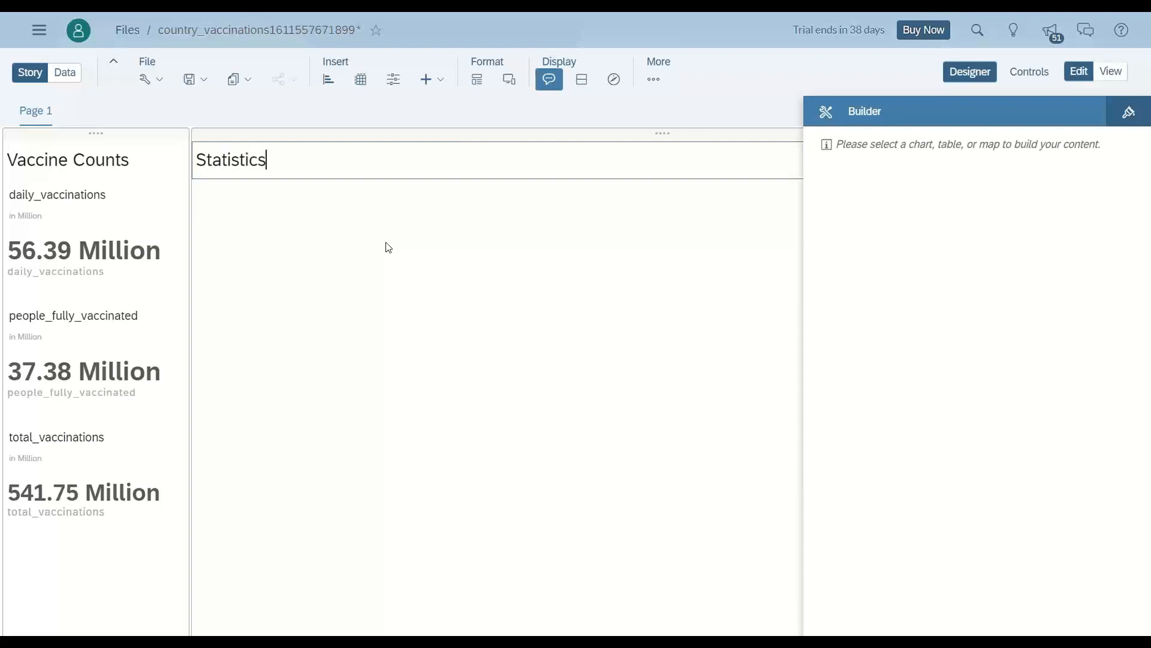
{"action": "left_click", "coordinate": [388, 247]}
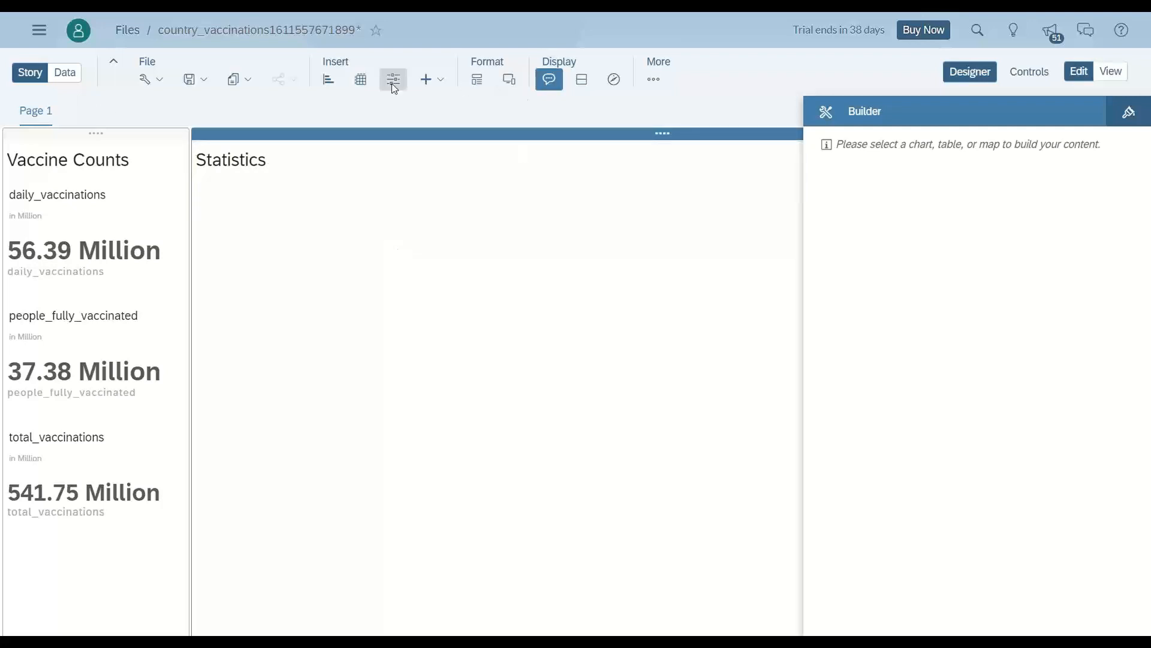
- Add a Donut chart to the Statistics lane with daily_vaccinations as its measure
{"action": "left_click", "coordinate": [328, 83]}
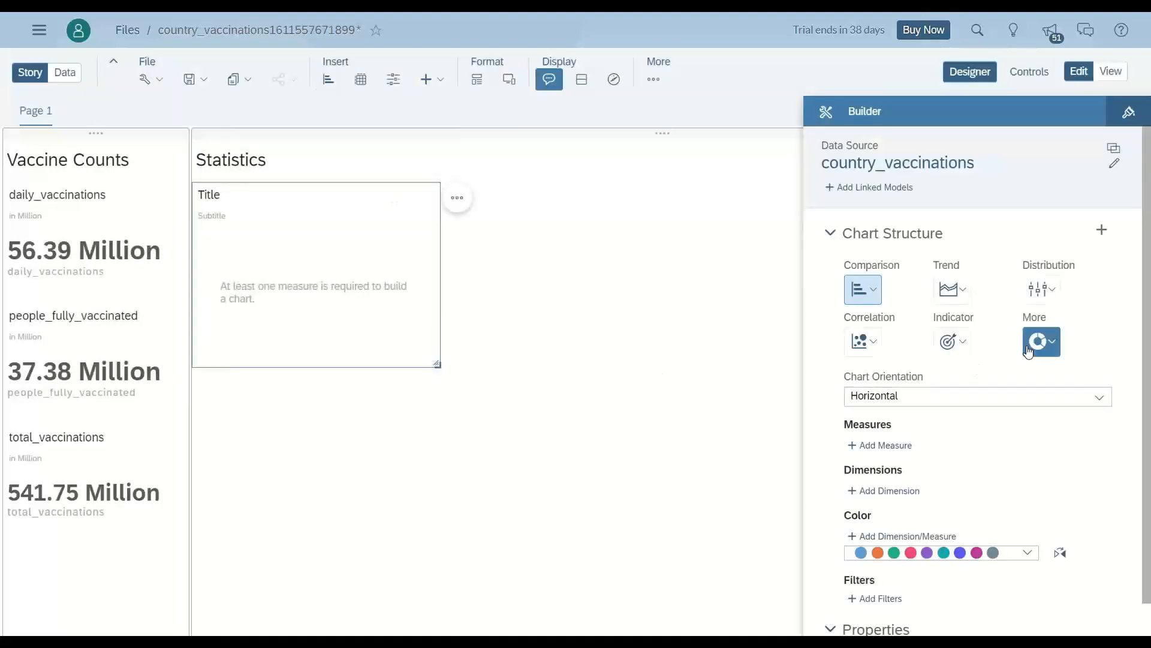
{"action": "left_click", "coordinate": [1038, 341]}
{"action": "left_click", "coordinate": [1045, 377]}
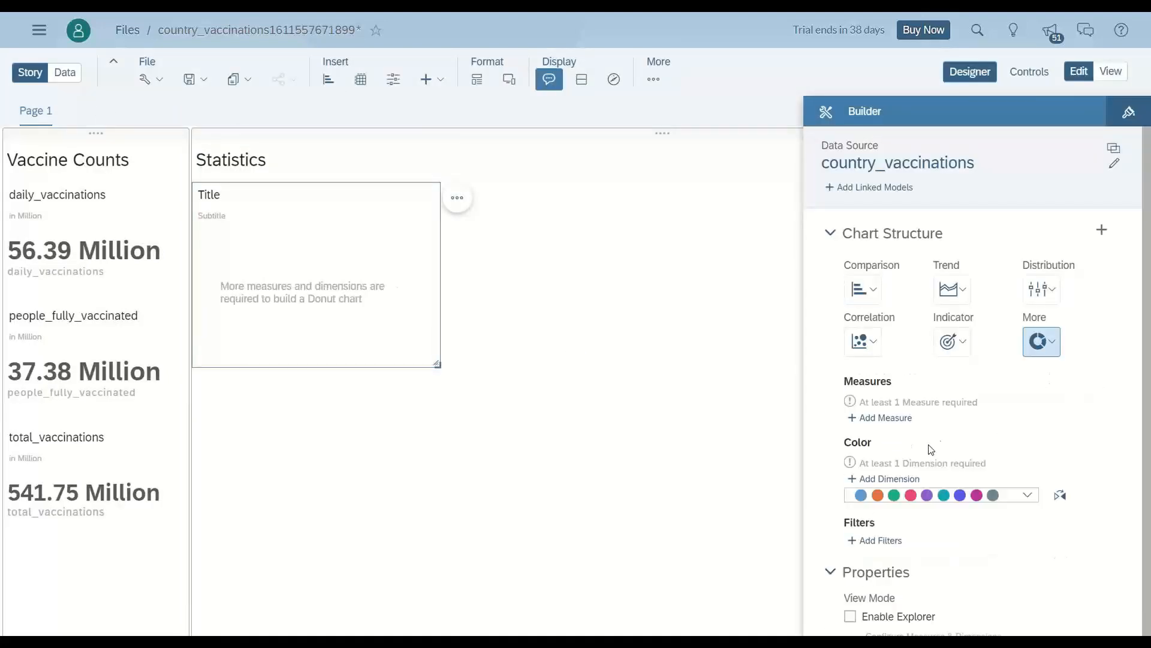
{"action": "left_click", "coordinate": [887, 419]}
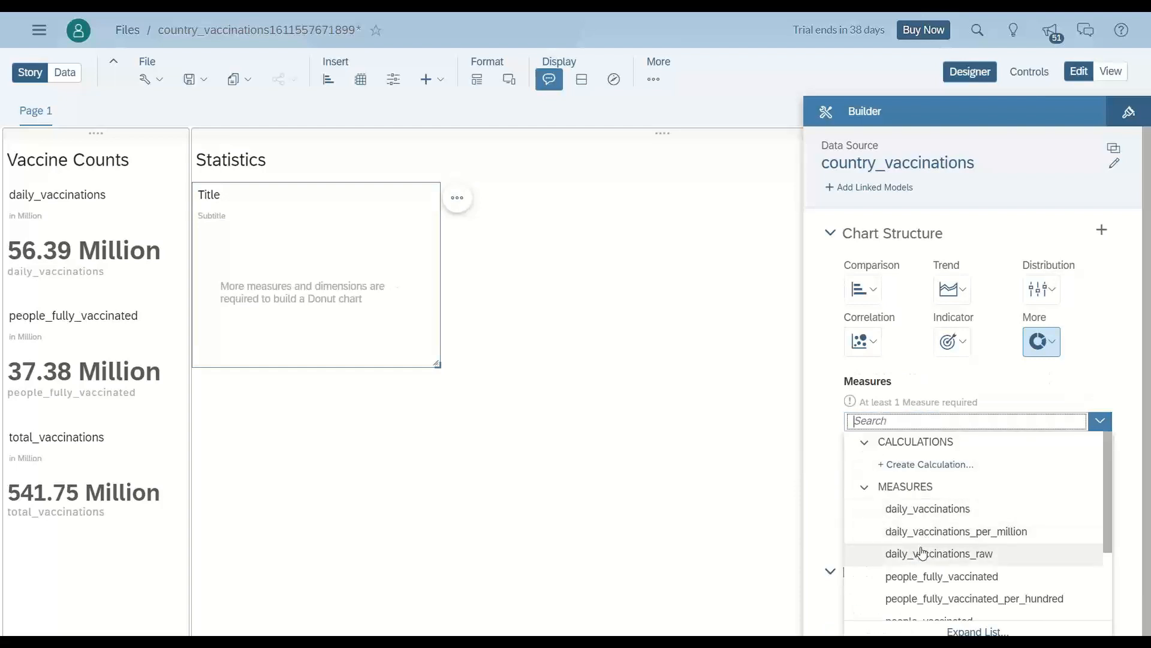
{"action": "scroll", "coordinate": [913, 519], "scroll_direction": "down", "scroll_amount": 2}
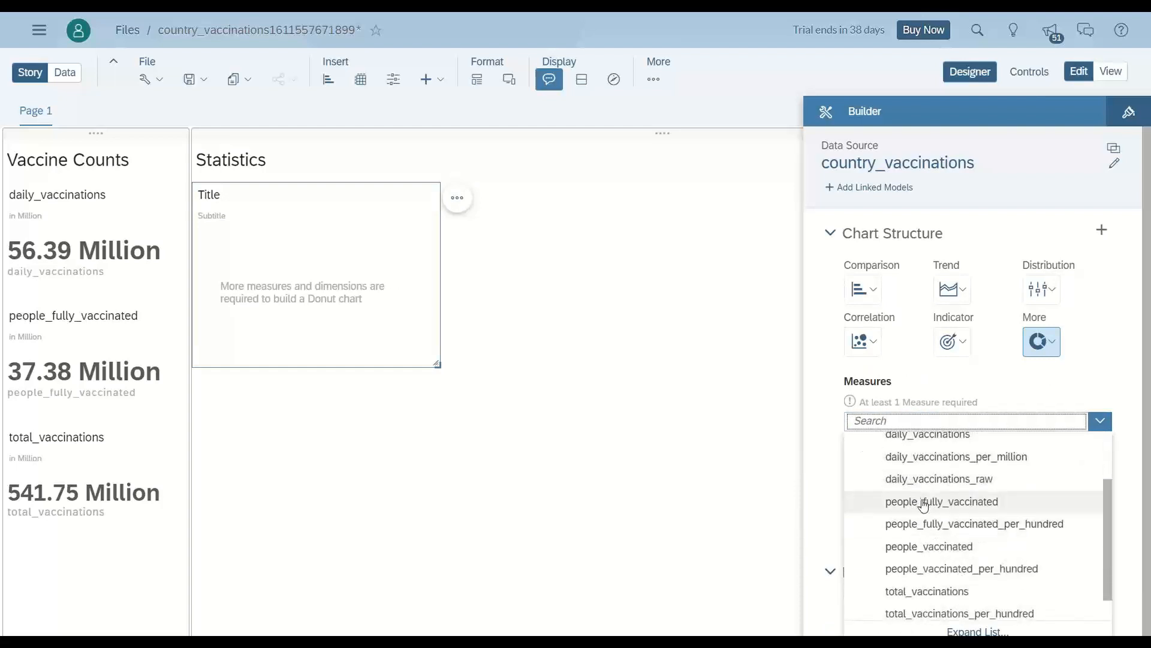
{"action": "scroll", "coordinate": [920, 511], "scroll_direction": "up", "scroll_amount": 2}
{"action": "left_click", "coordinate": [921, 510]}
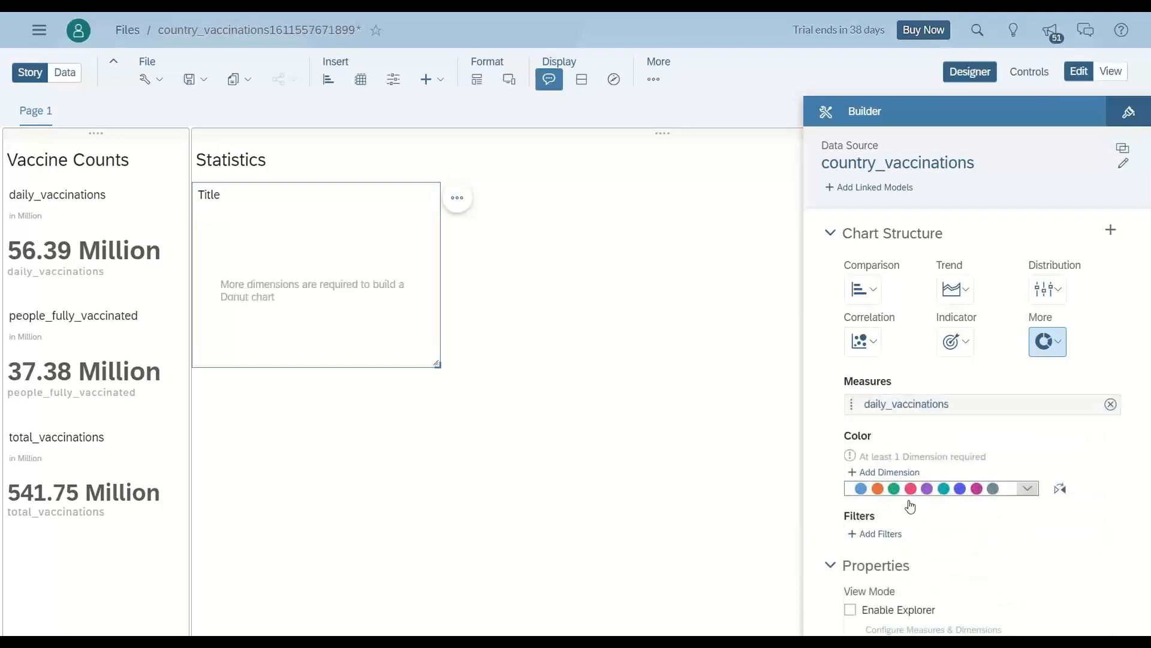
- Color the donut chart by the country dimension and enlarge the chart so its legend fits
{"action": "left_click", "coordinate": [890, 473]}
{"action": "scroll", "coordinate": [953, 534], "scroll_direction": "down", "scroll_amount": 2}
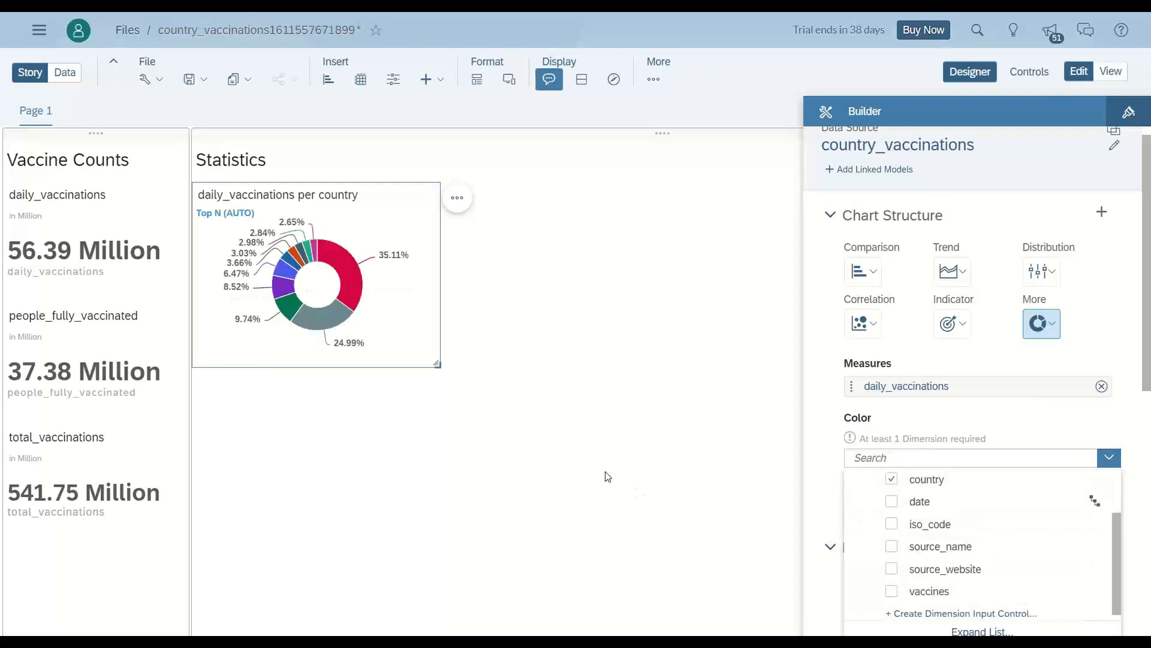
{"action": "left_click_drag", "start_coordinate": [436, 364], "coordinate": [535, 474]}
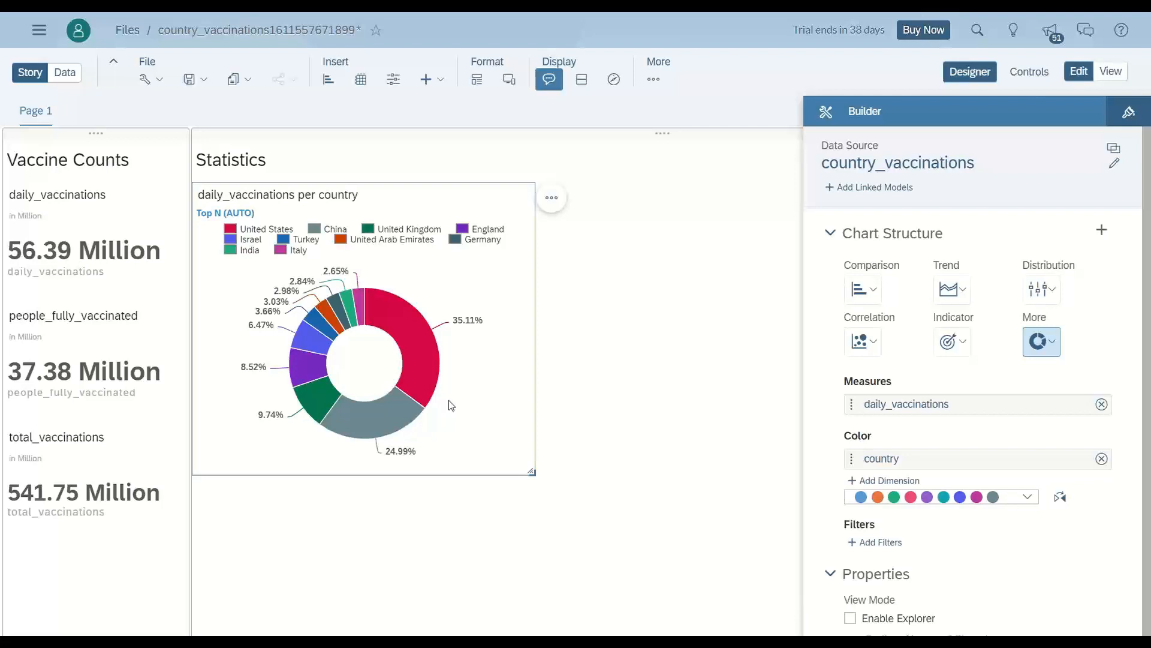
- Rank the daily_vaccinations per country donut chart to the Top 5
{"action": "mouse_move", "coordinate": [466, 326]}
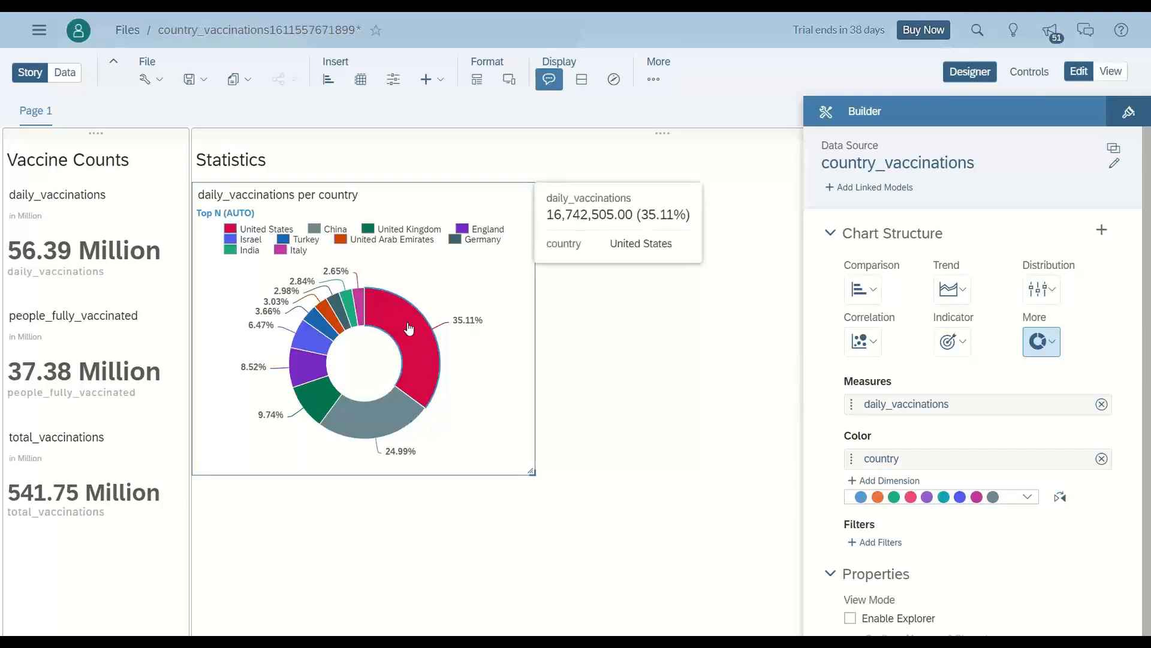
{"action": "mouse_move", "coordinate": [361, 422]}
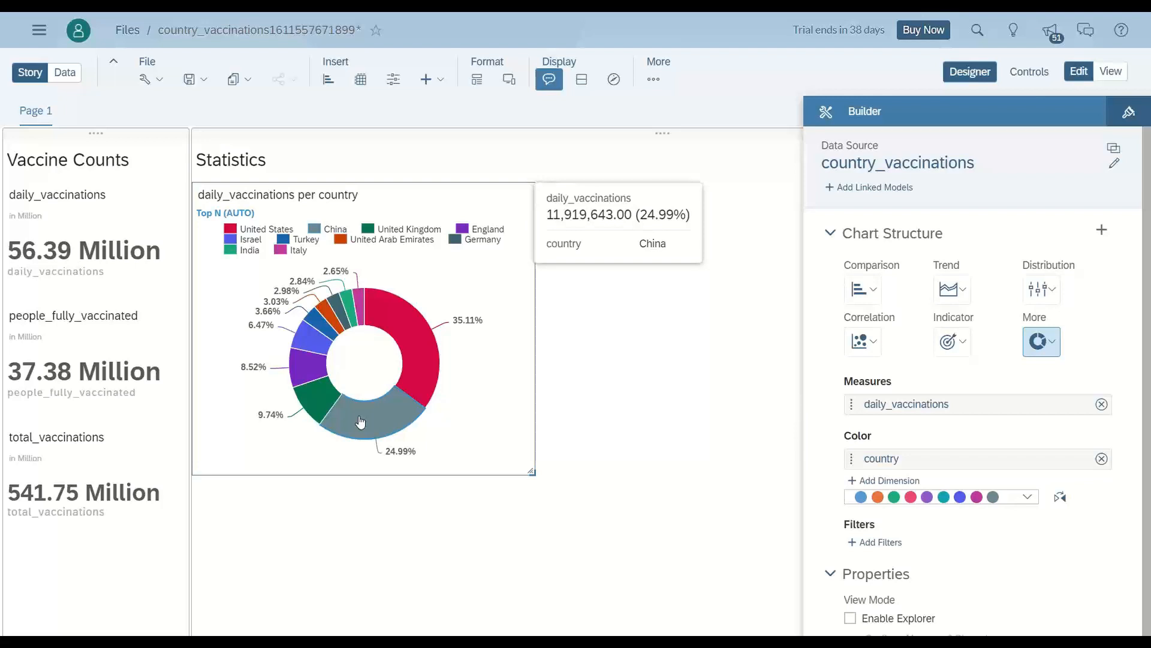
{"action": "mouse_move", "coordinate": [331, 396]}
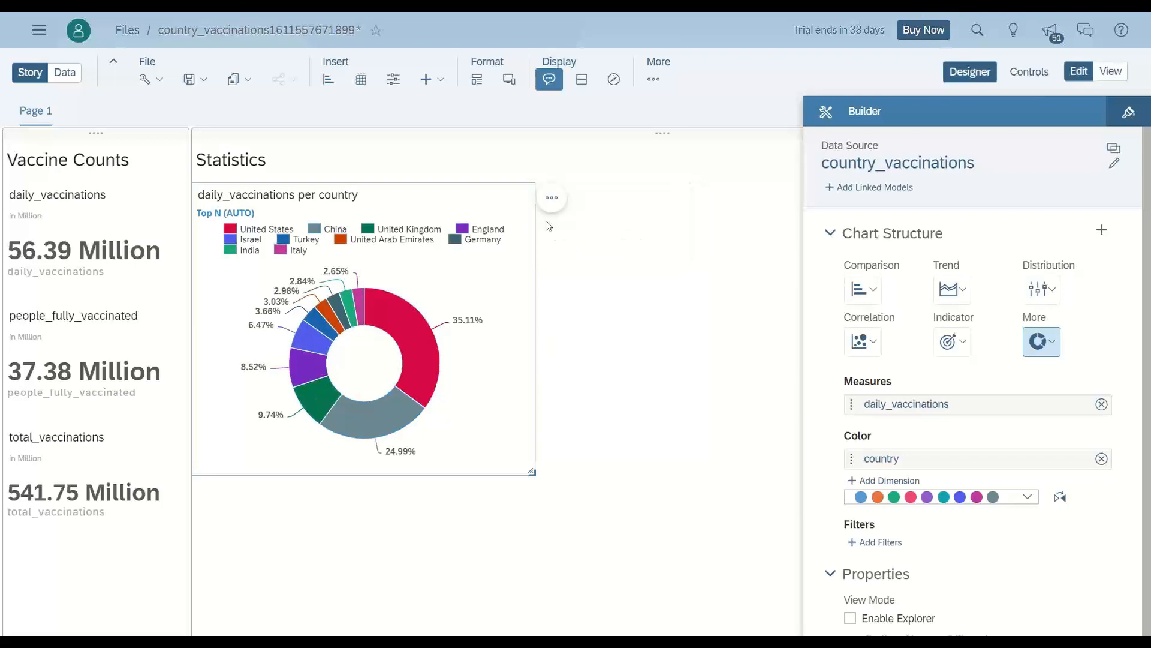
{"action": "left_click", "coordinate": [549, 202]}
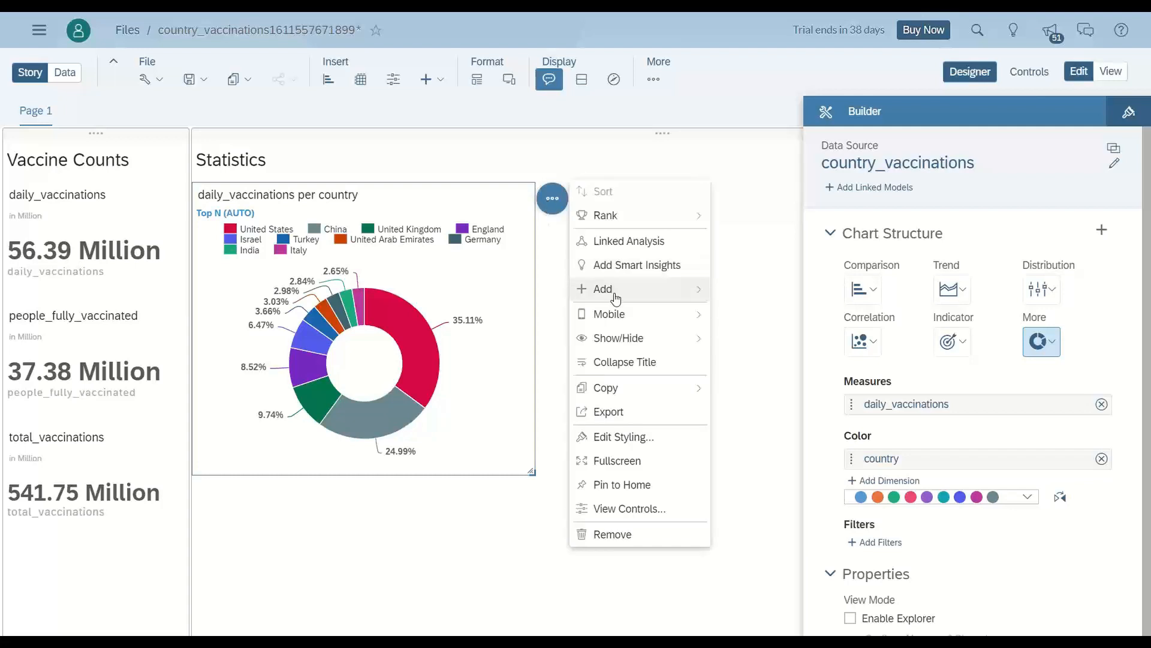
{"action": "mouse_move", "coordinate": [617, 294]}
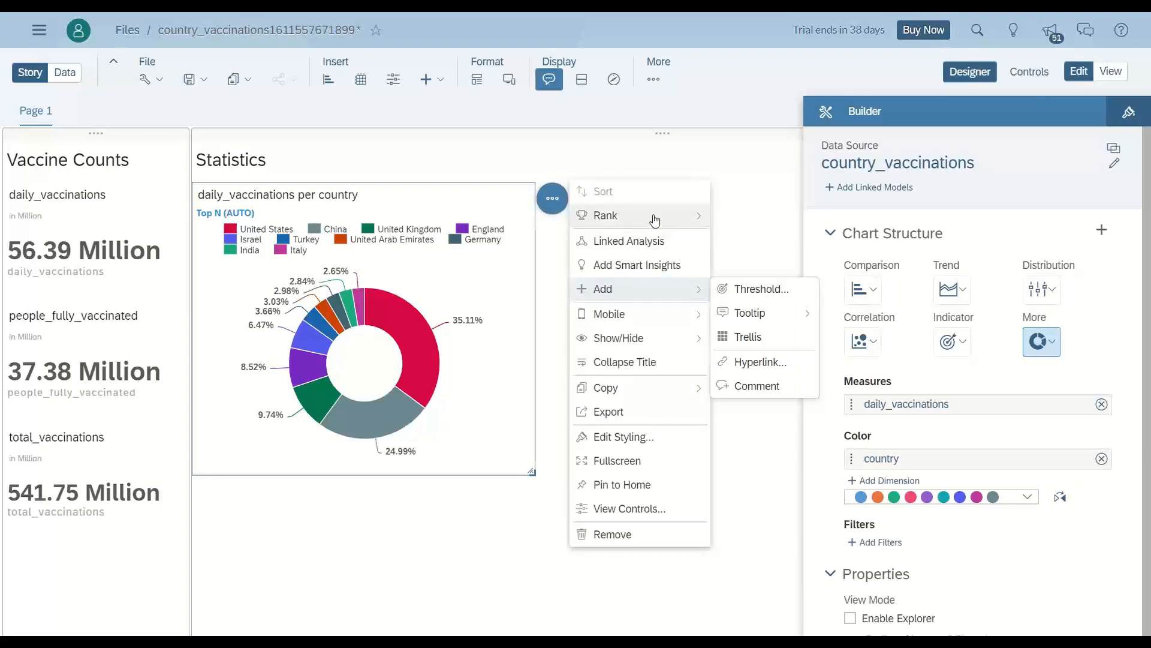
{"action": "mouse_move", "coordinate": [656, 217]}
{"action": "left_click", "coordinate": [741, 217]}
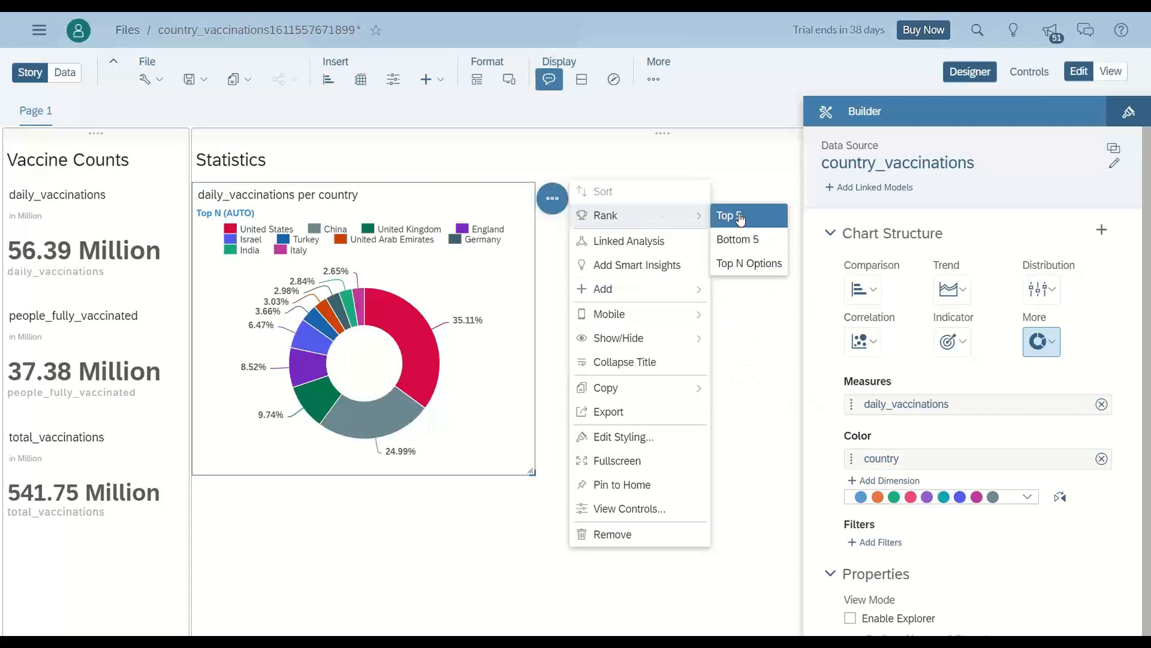
{"action": "left_click", "coordinate": [701, 331]}
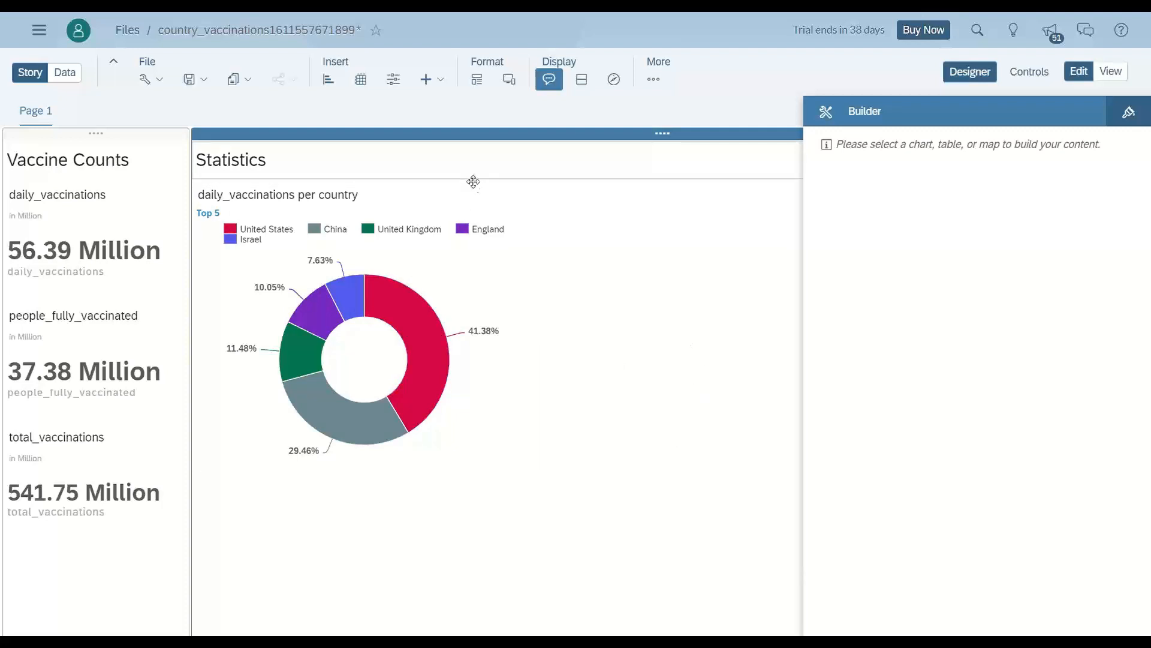
- Insert a table beside the donut chart showing the measures total_vaccinations, people_vaccinated and daily_vaccinations
{"action": "left_click", "coordinate": [970, 72]}
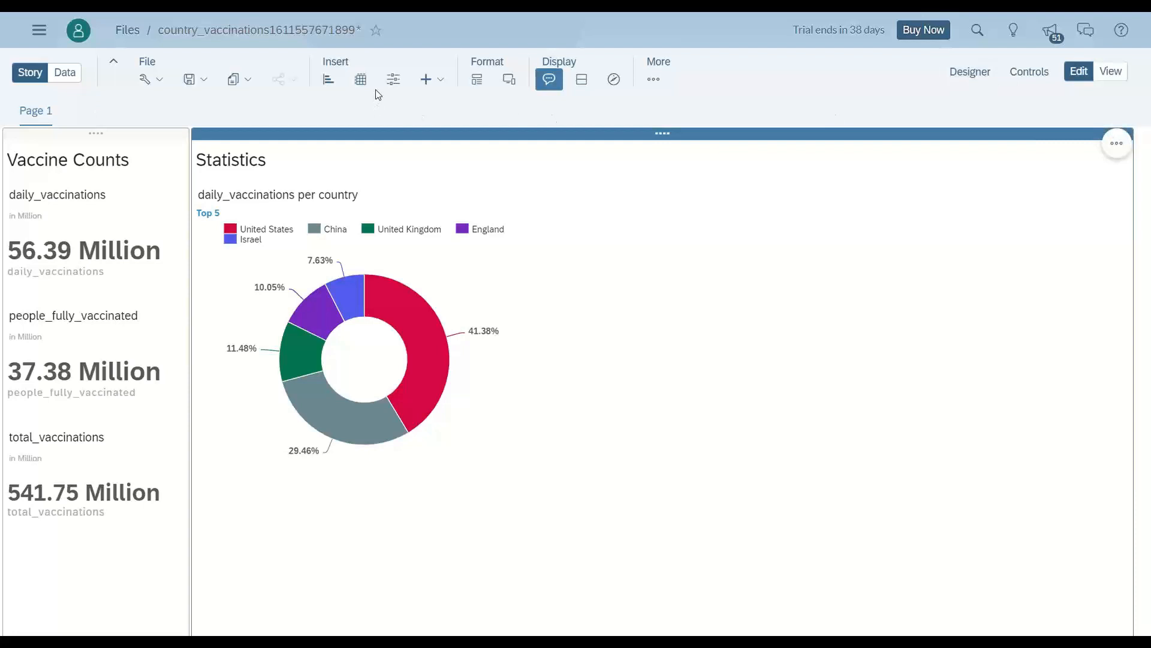
{"action": "left_click", "coordinate": [361, 81]}
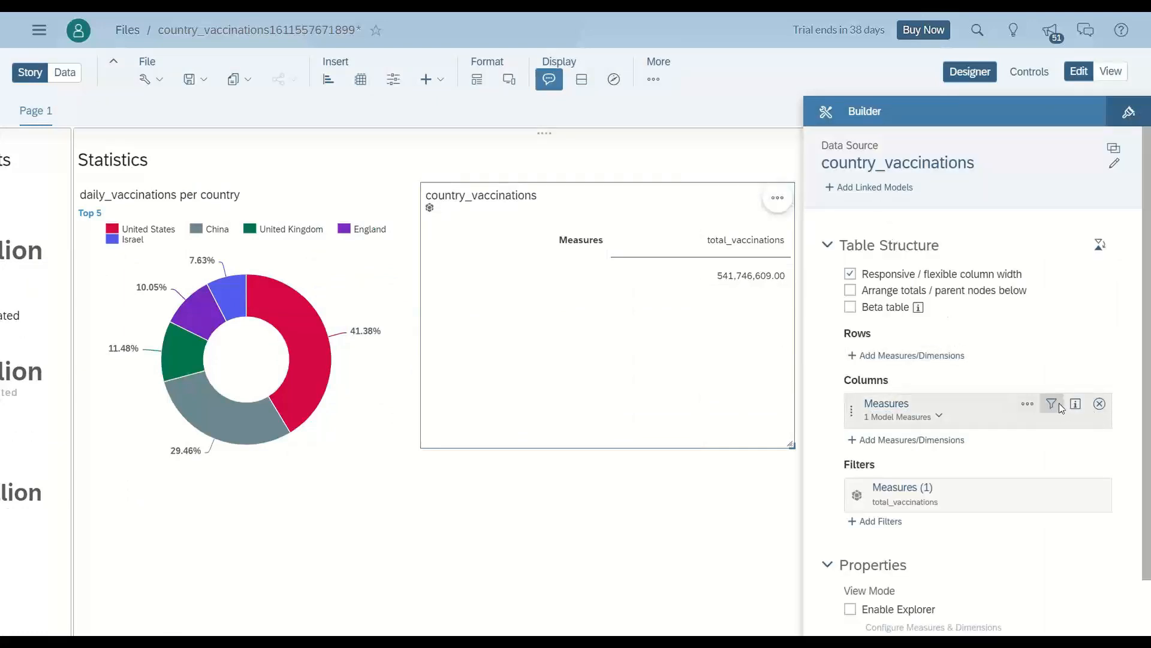
{"action": "left_click", "coordinate": [1059, 406]}
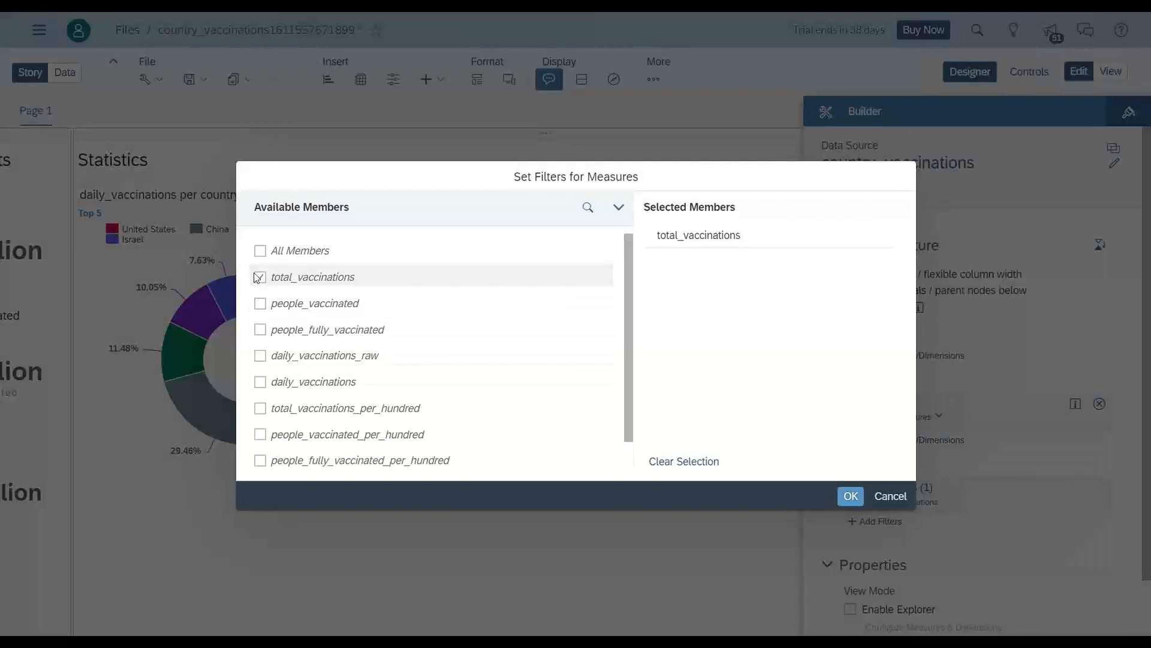
{"action": "left_click", "coordinate": [259, 303]}
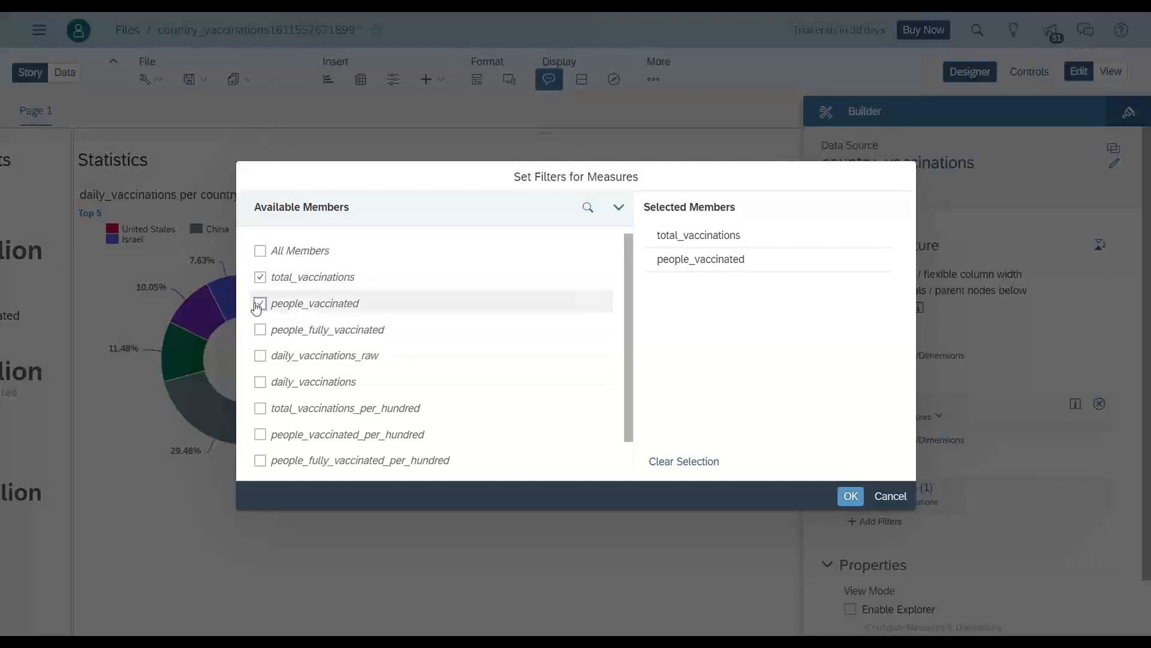
{"action": "left_click", "coordinate": [259, 383]}
{"action": "left_click", "coordinate": [845, 496]}
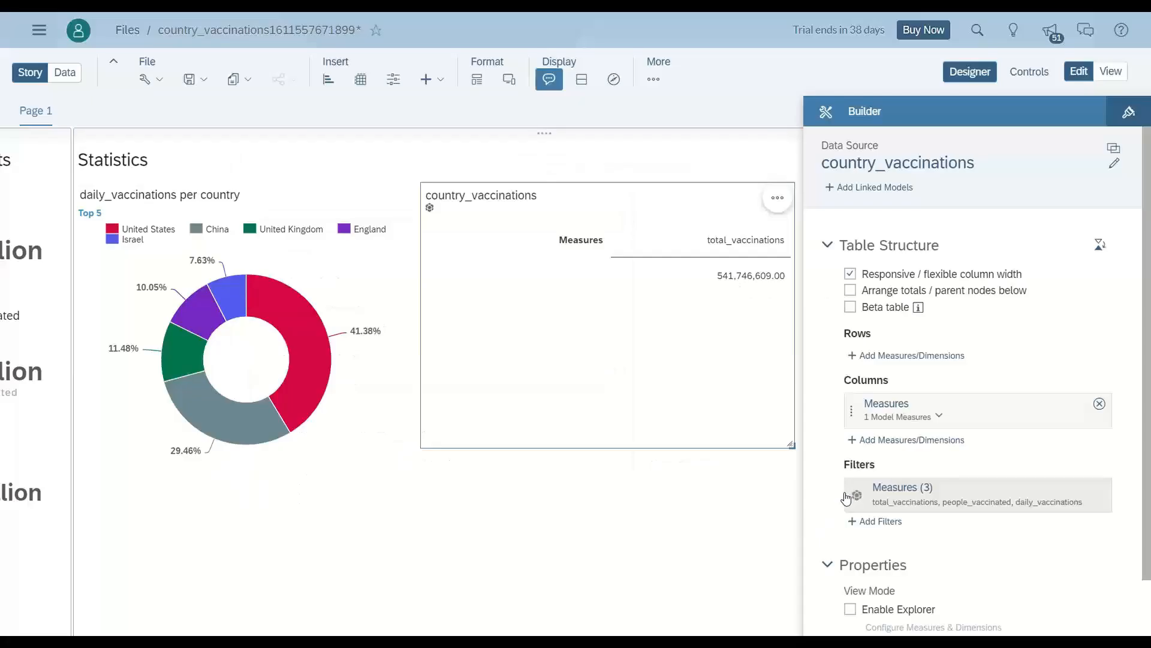
- Add the country and date dimensions to the table's rows, placing date before country
{"action": "left_click", "coordinate": [909, 358]}
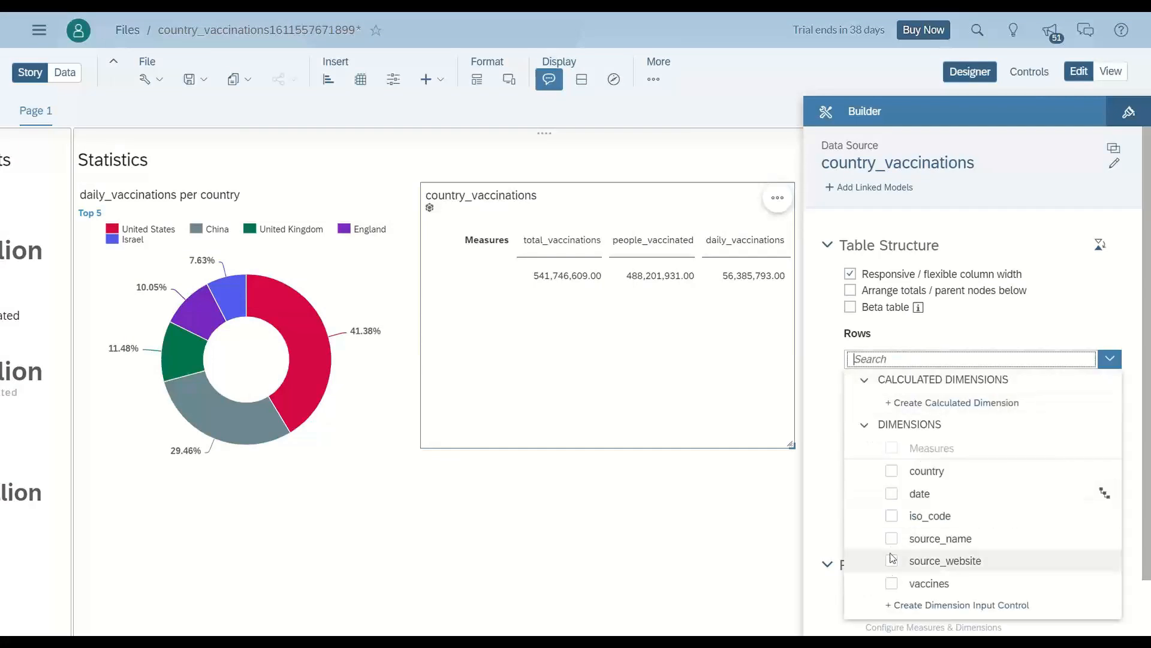
{"action": "left_click", "coordinate": [891, 472]}
{"action": "left_click", "coordinate": [892, 494]}
{"action": "left_click", "coordinate": [822, 396]}
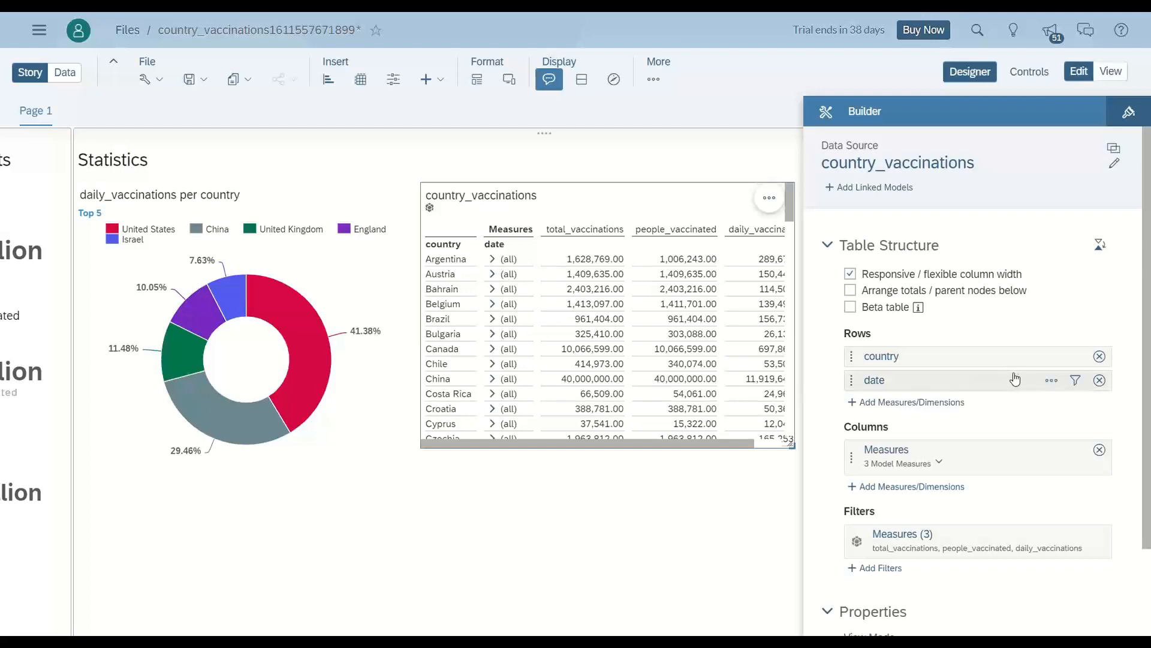
{"action": "left_click_drag", "start_coordinate": [986, 382], "coordinate": [984, 356]}
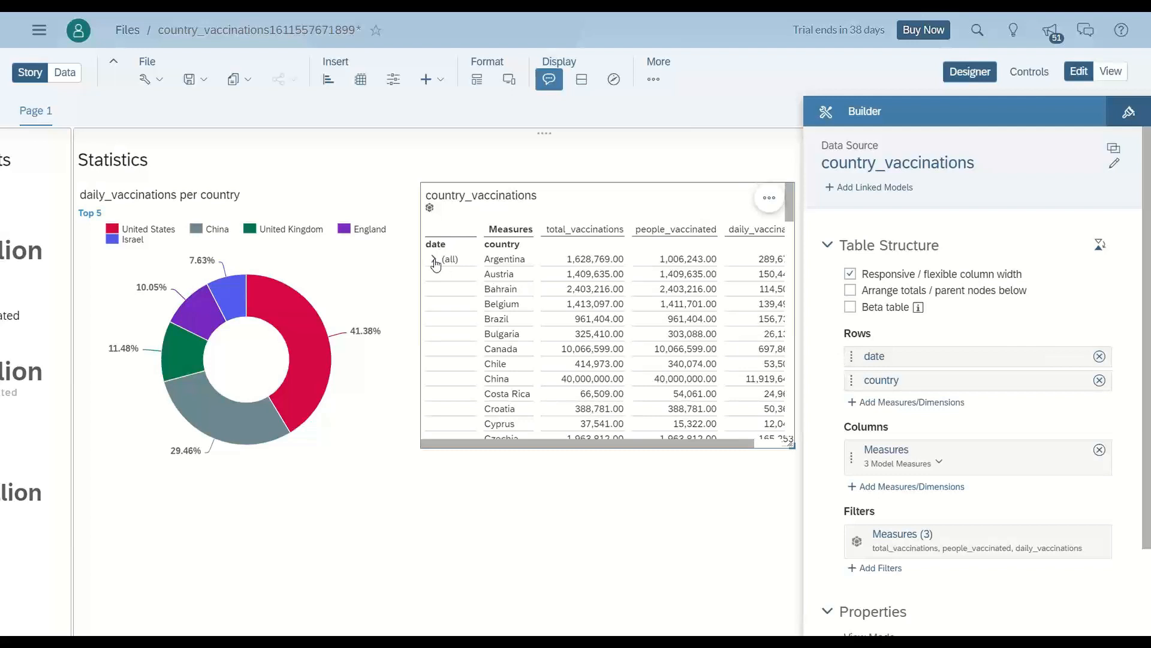
- Set the date dimension's Year, Quarter, Month, Day hierarchy to show only leaves in the table
{"action": "left_click", "coordinate": [434, 261]}
{"action": "left_click", "coordinate": [435, 262]}
{"action": "left_click", "coordinate": [1056, 358]}
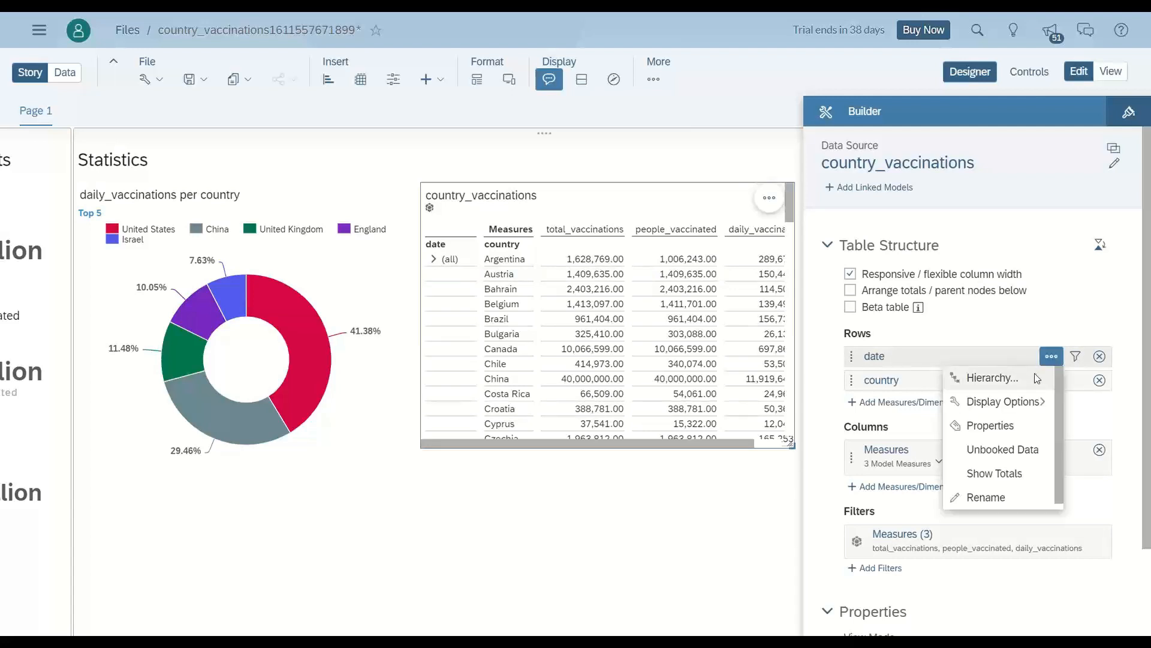
{"action": "left_click", "coordinate": [1034, 374]}
{"action": "left_click", "coordinate": [575, 364]}
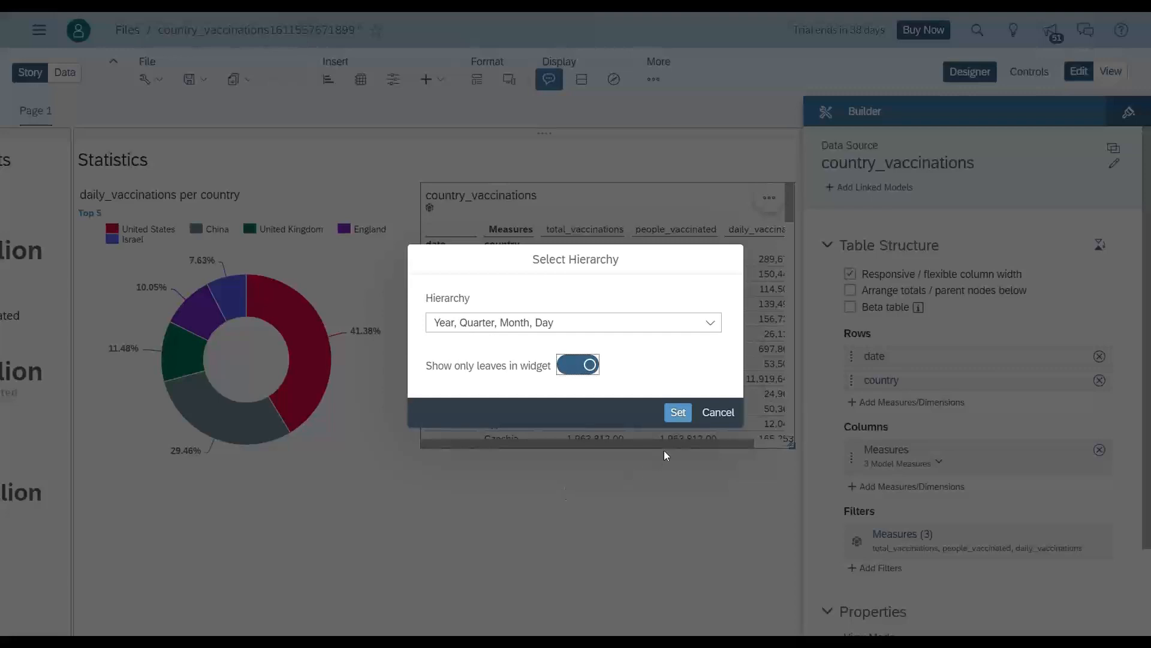
{"action": "left_click", "coordinate": [678, 413]}
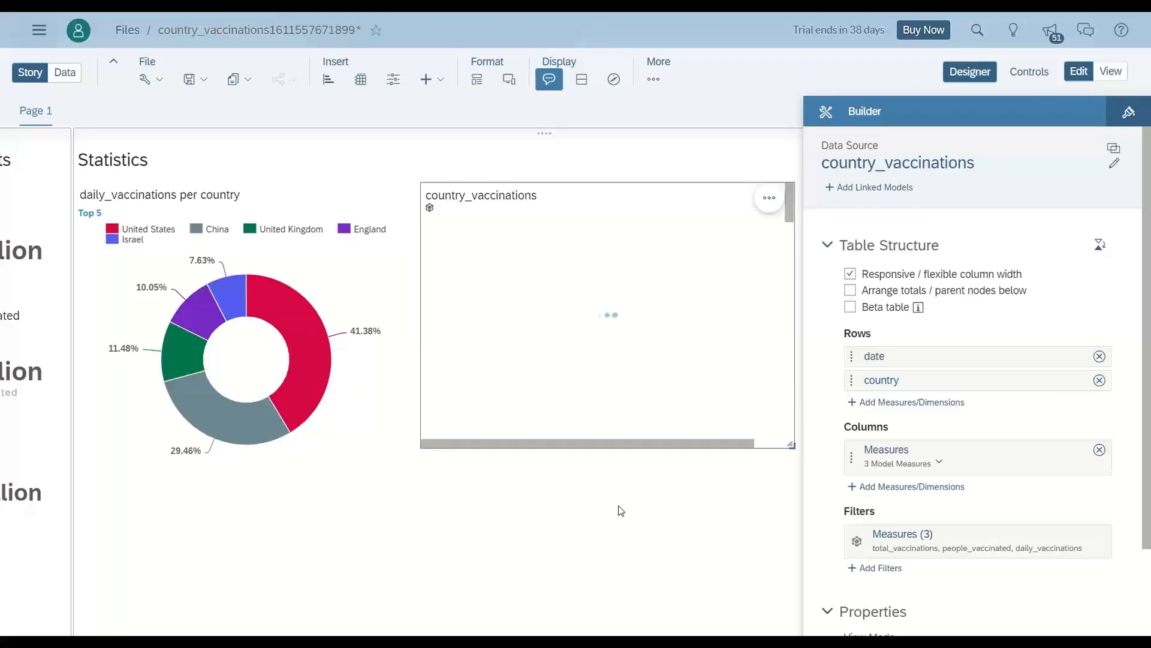
- Widen the table's date column and look through the daily rows per country
{"action": "left_click_drag", "start_coordinate": [485, 237], "coordinate": [518, 240]}
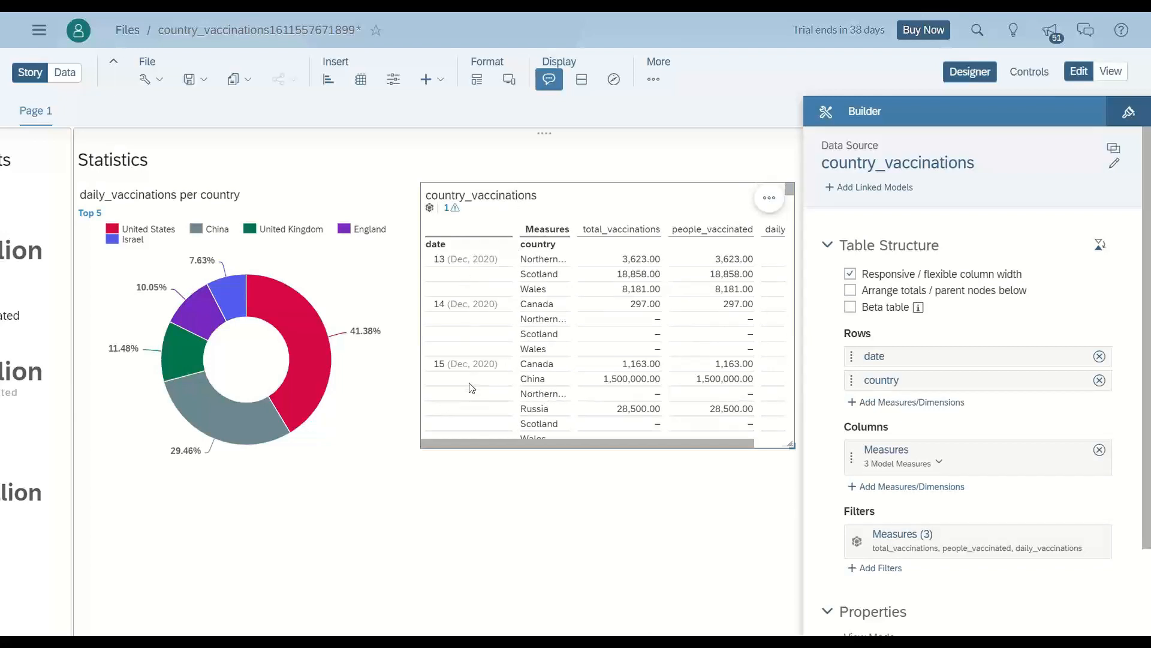
{"action": "scroll", "coordinate": [471, 387], "scroll_direction": "down", "scroll_amount": 3}
{"action": "scroll", "coordinate": [547, 364], "scroll_direction": "down", "scroll_amount": 6}
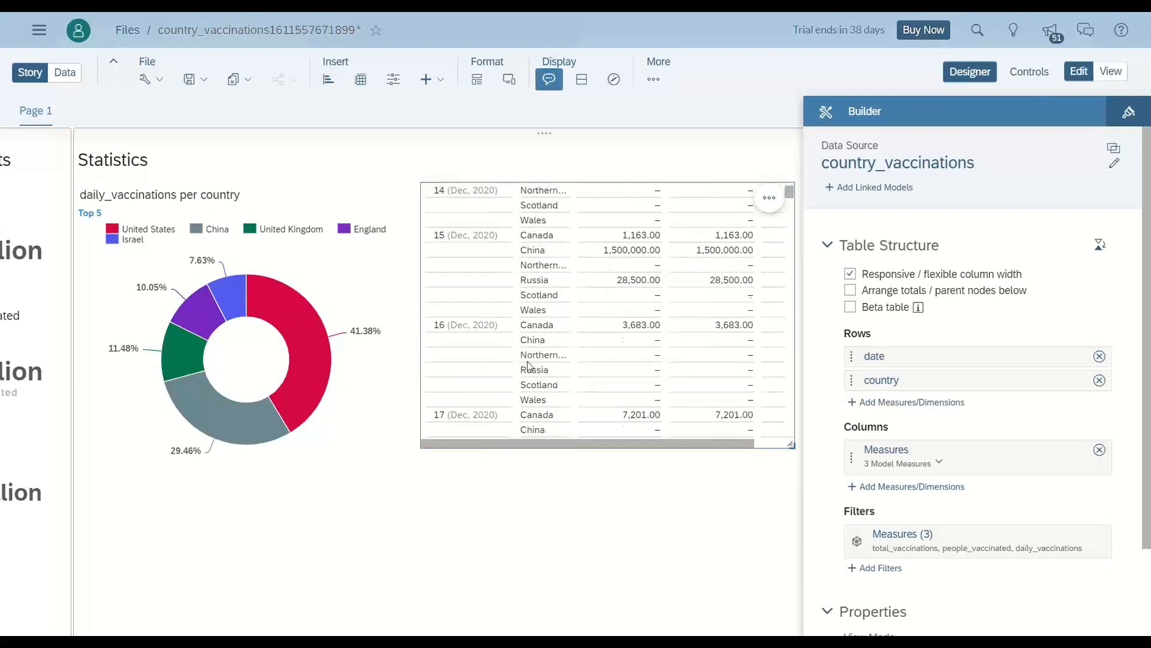
{"action": "scroll", "coordinate": [528, 358], "scroll_direction": "up", "scroll_amount": 9}
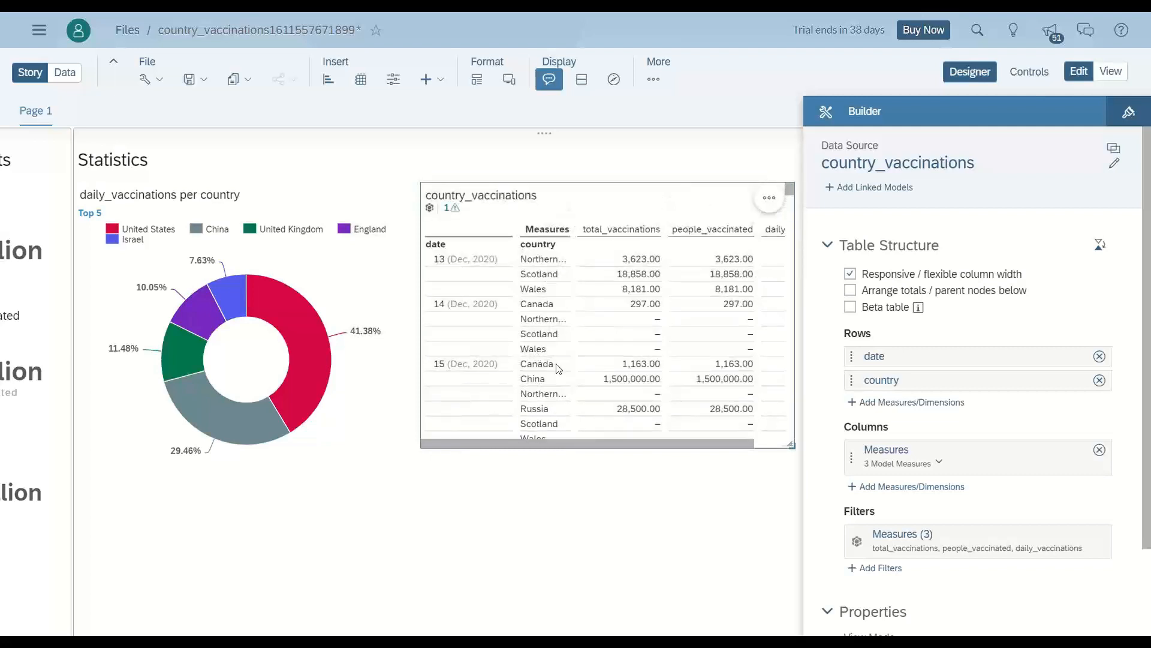
- Insert a new chart in the Statistics lane below the table and make it a Time Series trend chart
{"action": "left_click", "coordinate": [360, 509]}
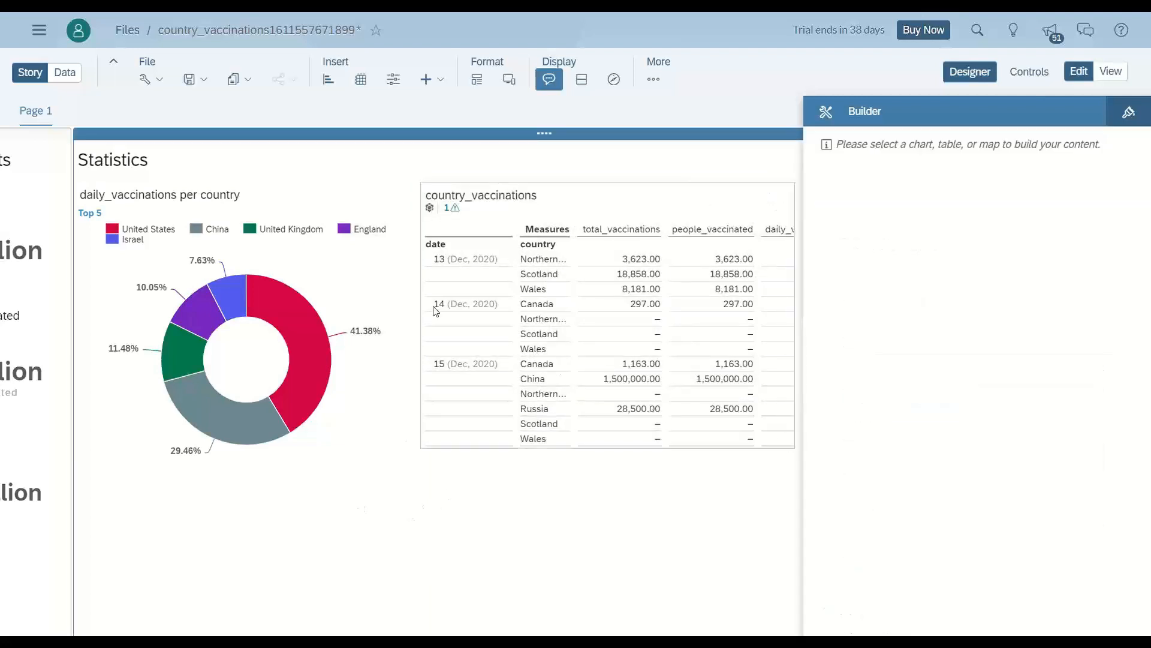
{"action": "left_click", "coordinate": [328, 81]}
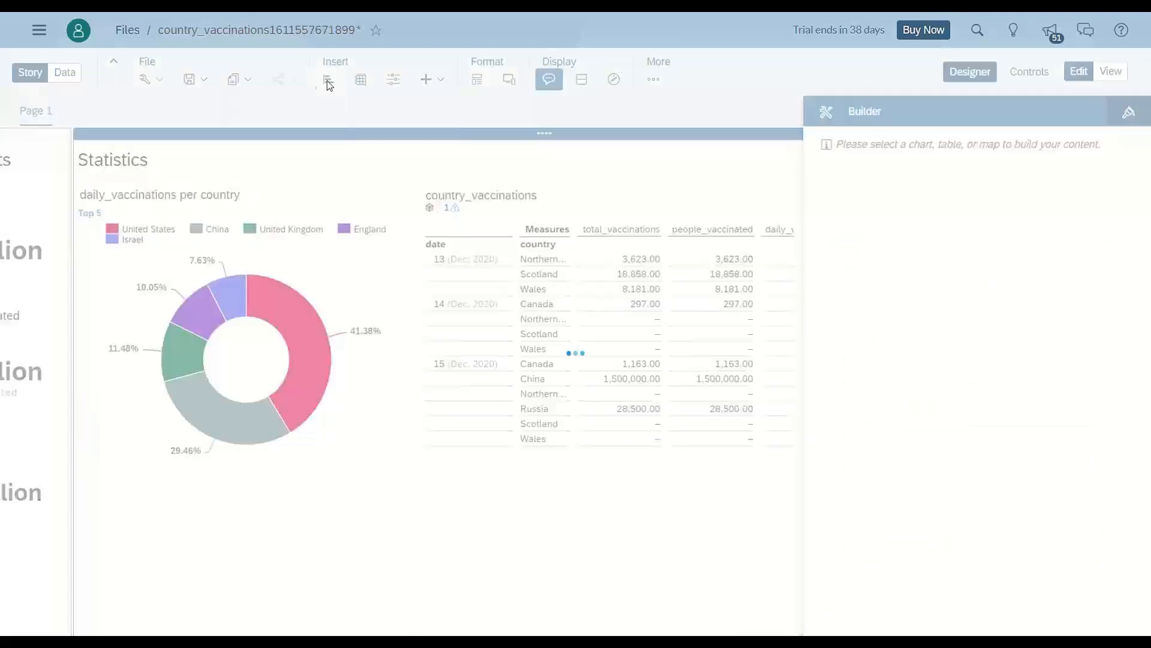
{"action": "left_click", "coordinate": [950, 289]}
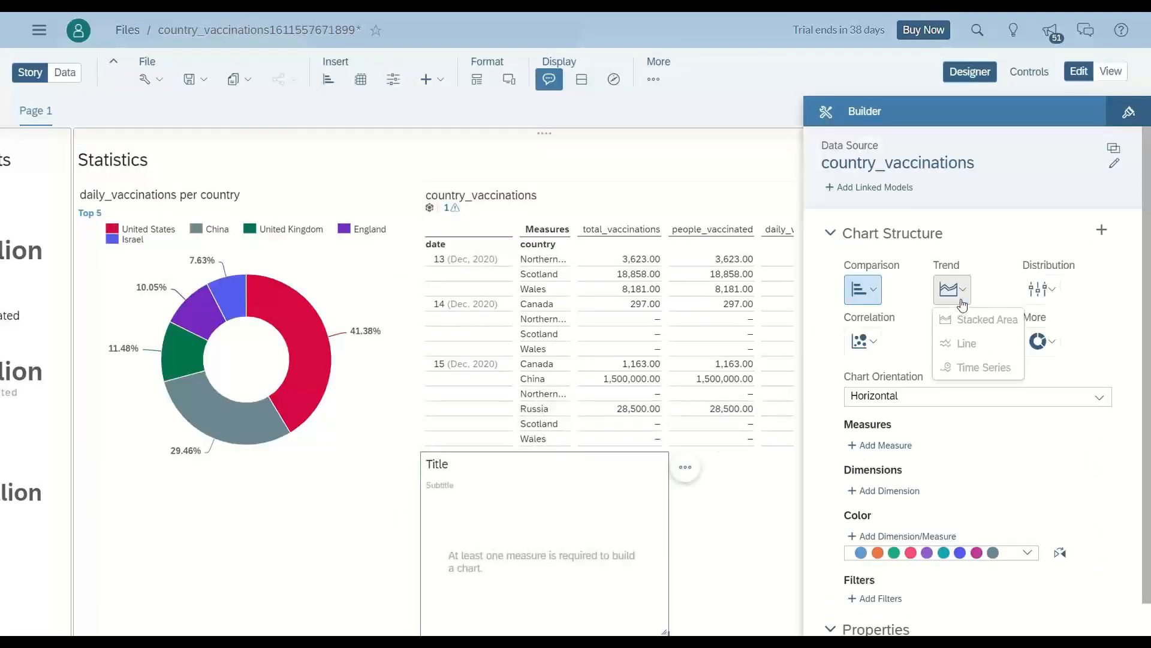
{"action": "left_click", "coordinate": [970, 365]}
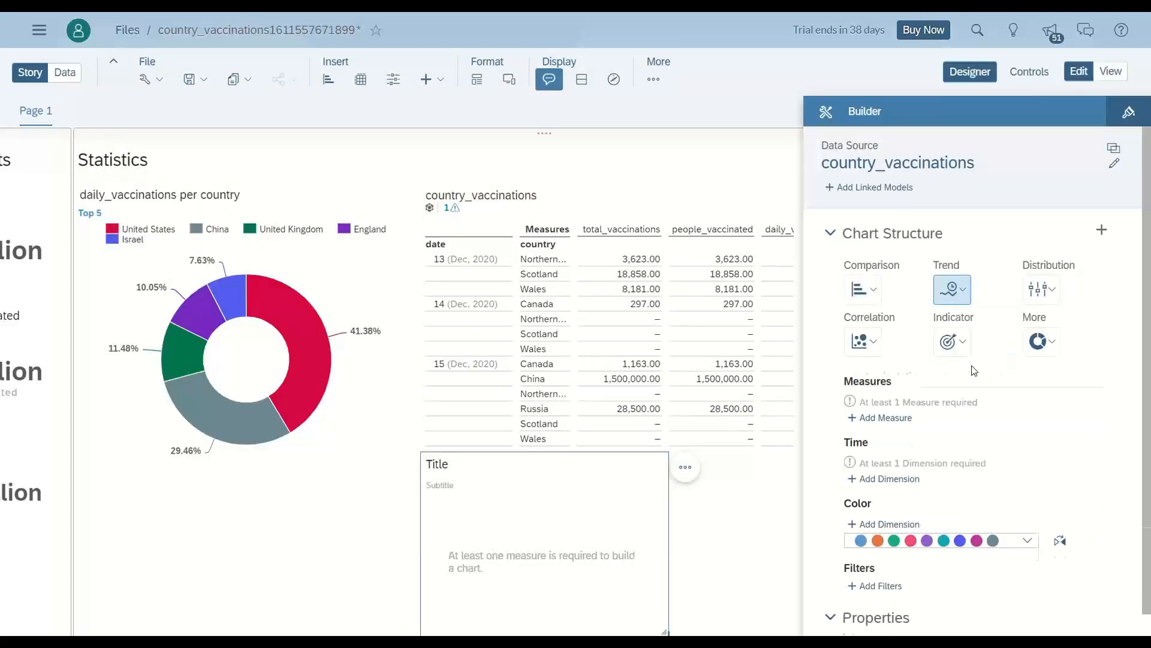
- Give the time series chart the measure people_fully_vaccinated and the time dimension date
{"action": "left_click", "coordinate": [897, 417]}
{"action": "scroll", "coordinate": [905, 461], "scroll_direction": "down", "scroll_amount": 2}
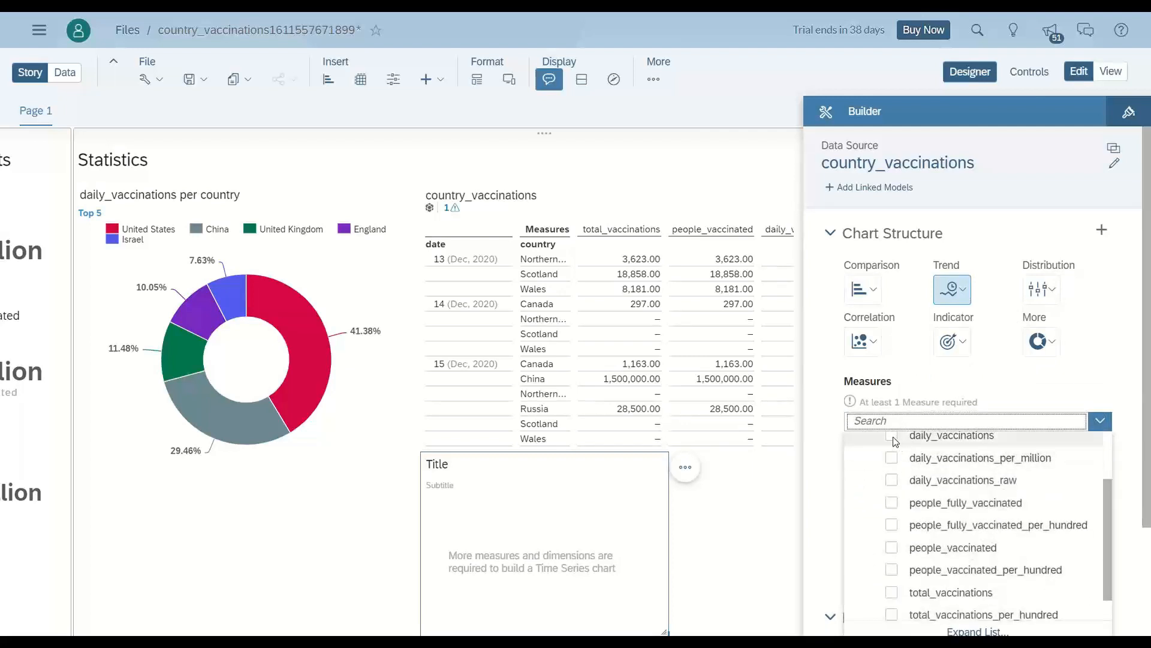
{"action": "left_click", "coordinate": [893, 504]}
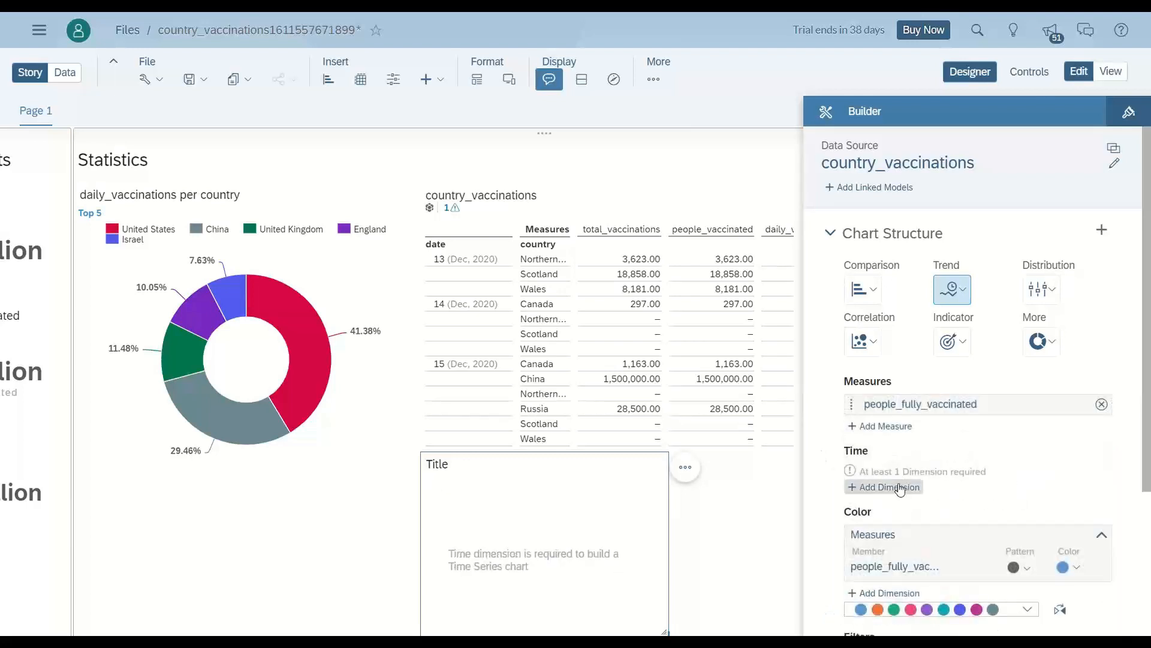
{"action": "left_click", "coordinate": [893, 484]}
{"action": "left_click", "coordinate": [905, 513]}
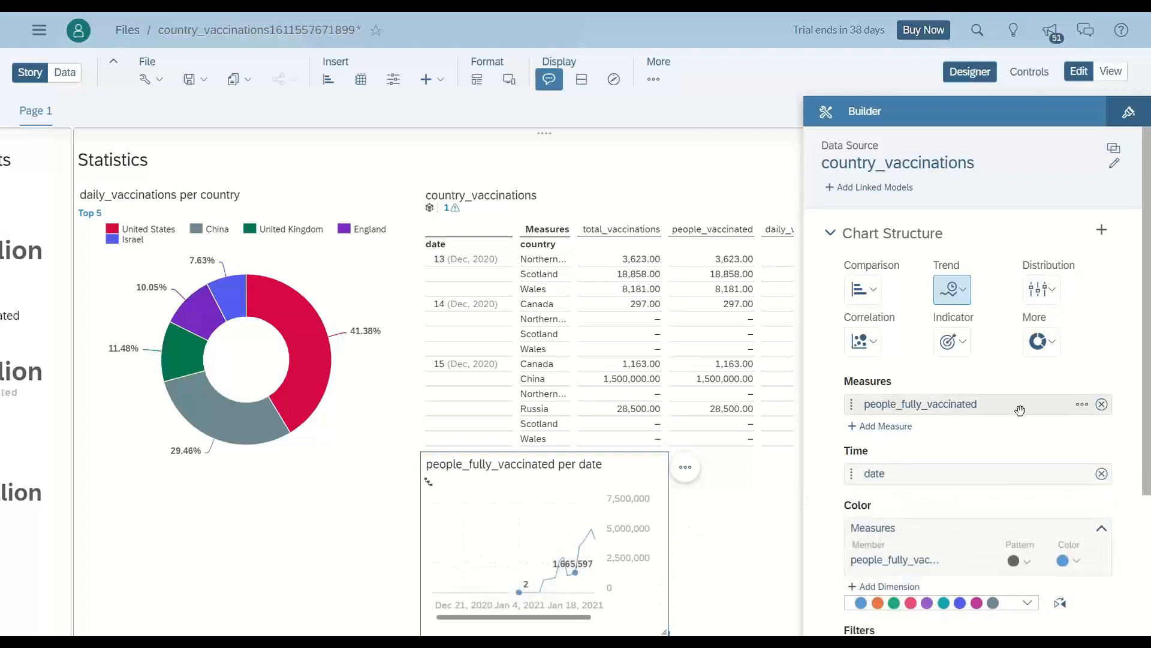
- Replace the time series chart's people_fully_vaccinated measure with daily_vaccinations
{"action": "left_click", "coordinate": [1102, 404]}
{"action": "left_click", "coordinate": [880, 418]}
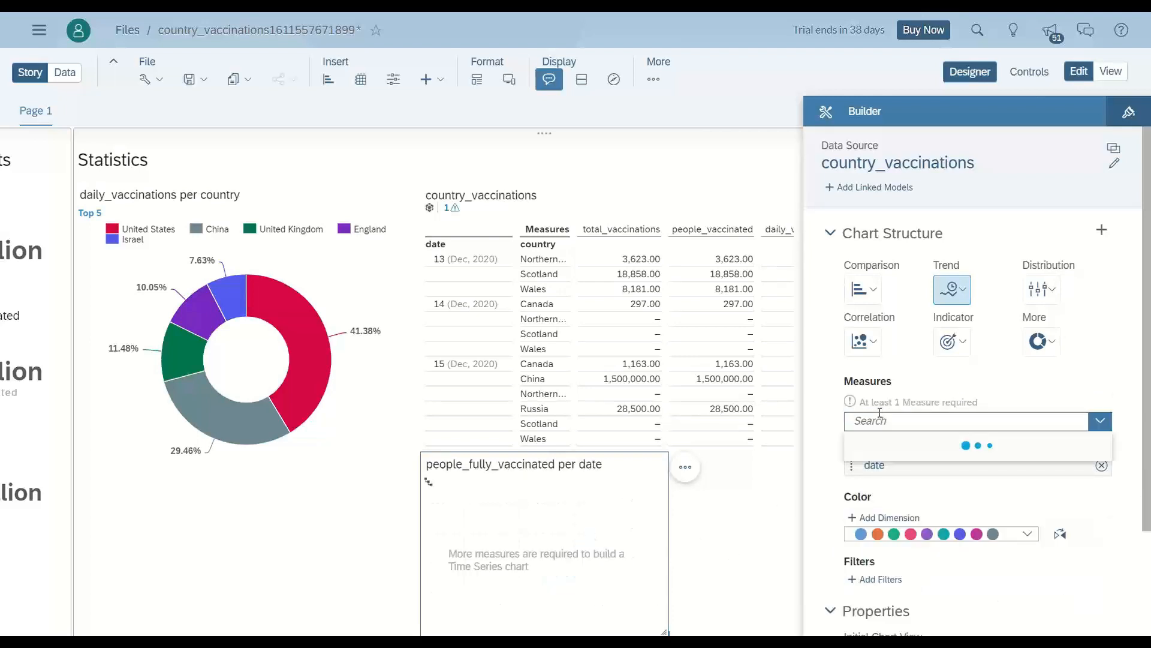
{"action": "left_click", "coordinate": [890, 510]}
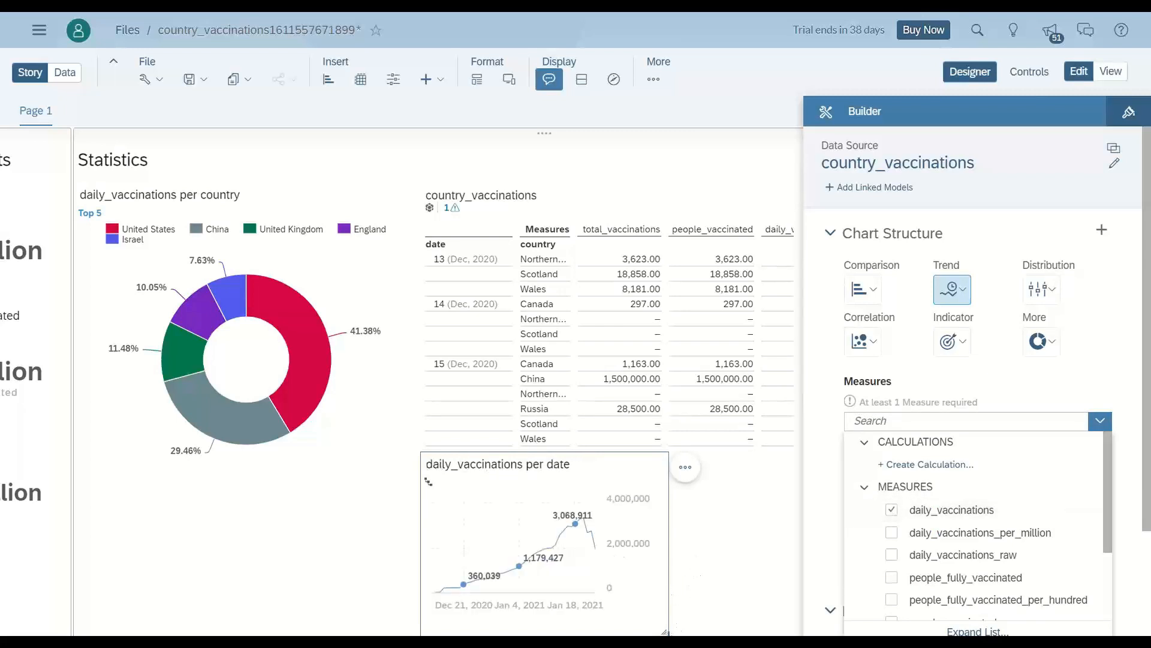
- Reduce the height of the donut chart to free the space beneath it for the time series chart
{"action": "left_click", "coordinate": [673, 606]}
{"action": "left_click_drag", "start_coordinate": [669, 576], "coordinate": [391, 426]}
{"action": "left_click_drag", "start_coordinate": [411, 476], "coordinate": [416, 446]}
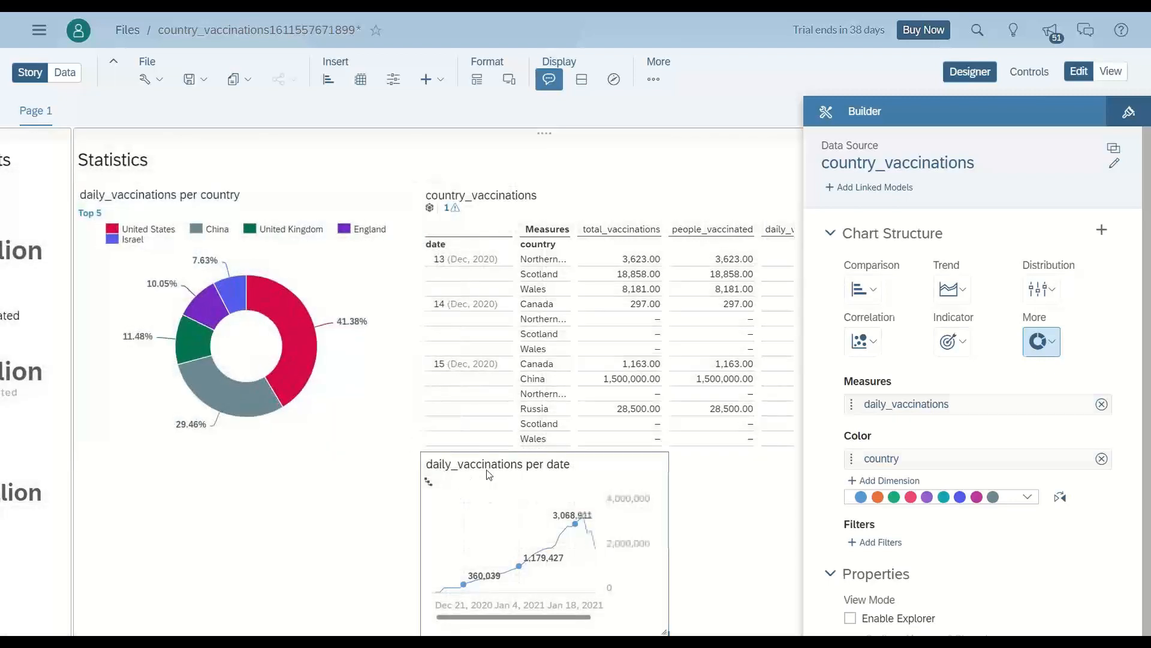
- Move the daily_vaccinations per date chart directly beneath the donut chart and resize it to span the donut and table together
{"action": "left_click", "coordinate": [459, 492]}
{"action": "left_click_drag", "start_coordinate": [646, 456], "coordinate": [390, 473]}
{"action": "left_click_drag", "start_coordinate": [319, 631], "coordinate": [898, 634]}
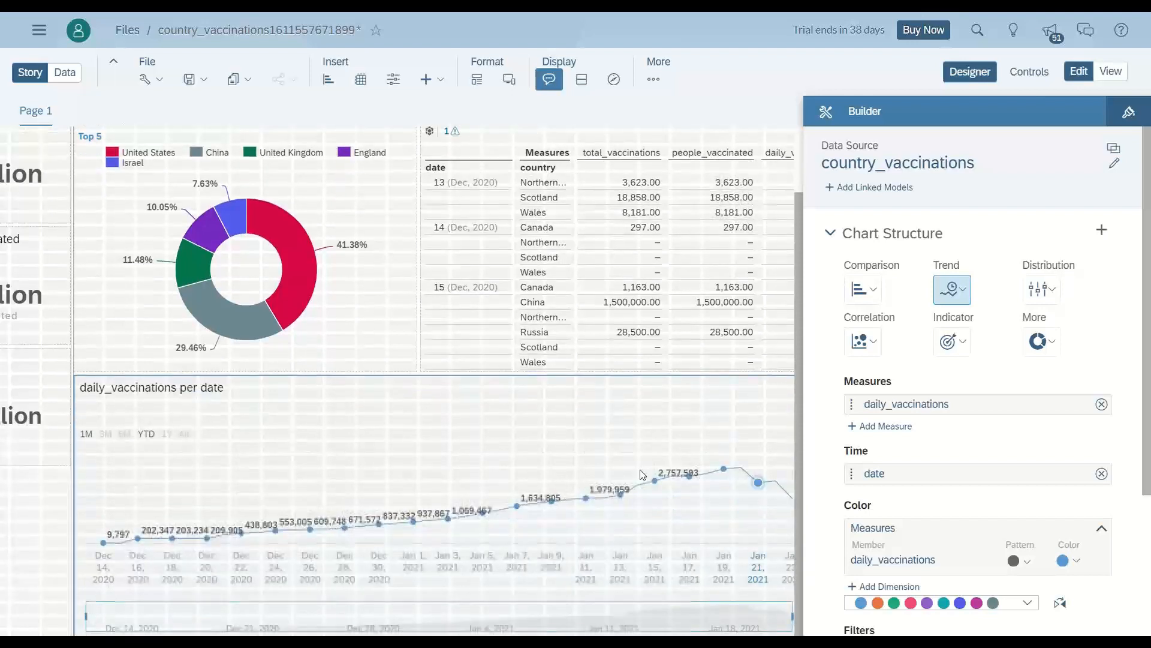
{"action": "key", "text": "ctrl+minus"}
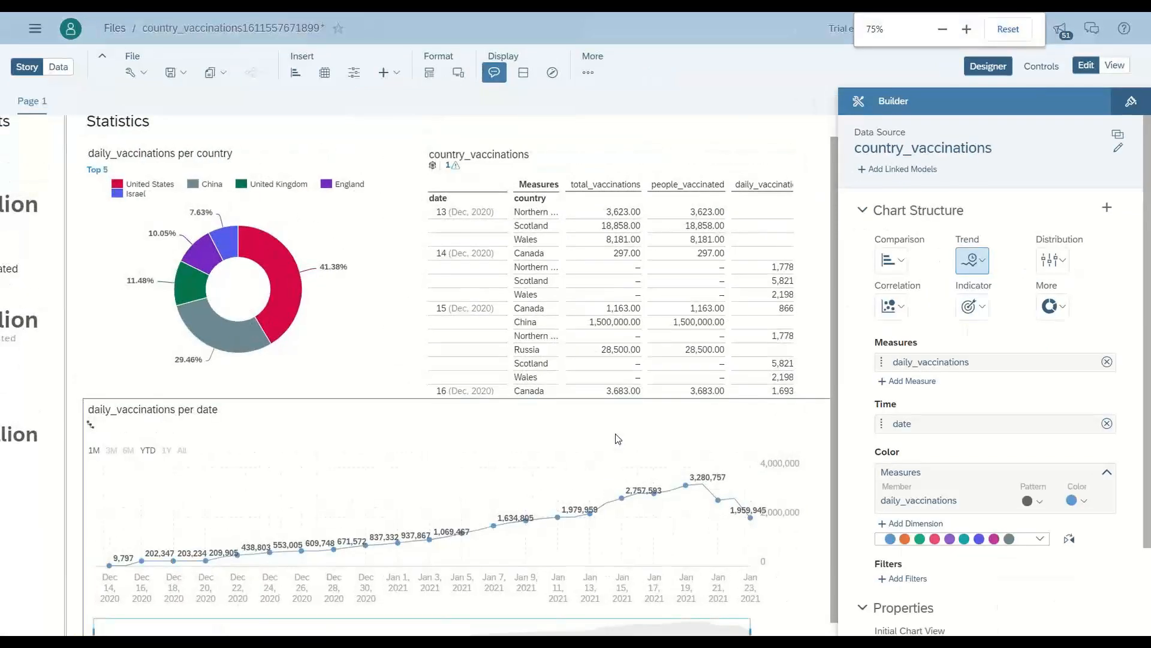
{"action": "key", "text": "ctrl+minus"}
{"action": "key", "text": "ctrl+minus"}
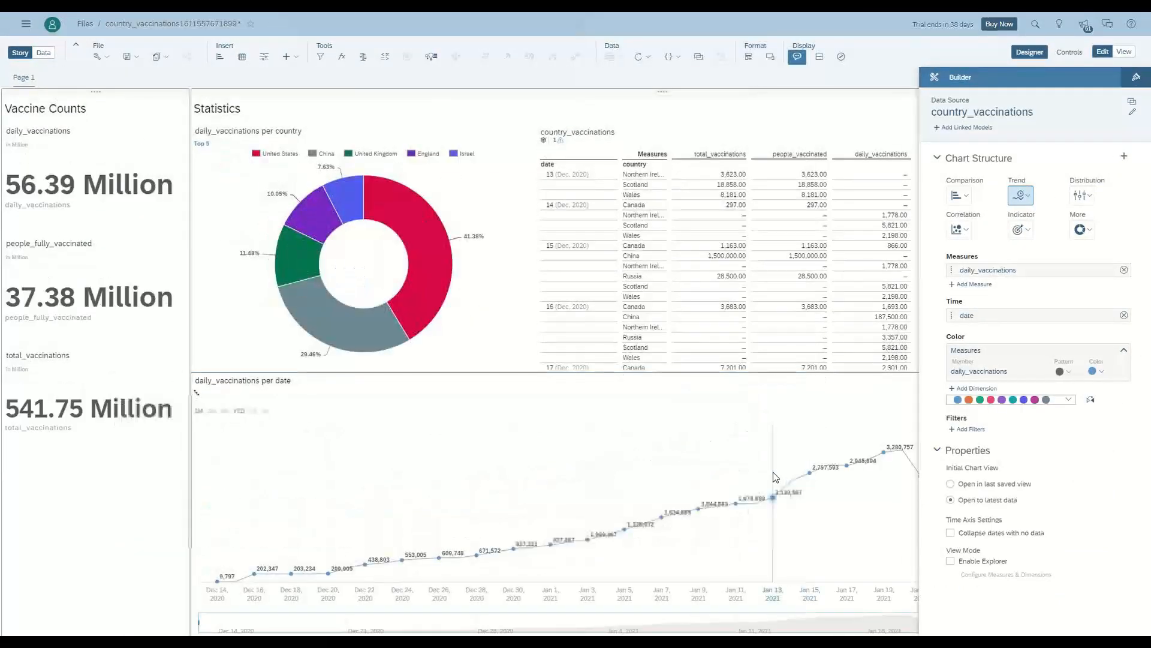
{"action": "left_click", "coordinate": [1030, 52]}
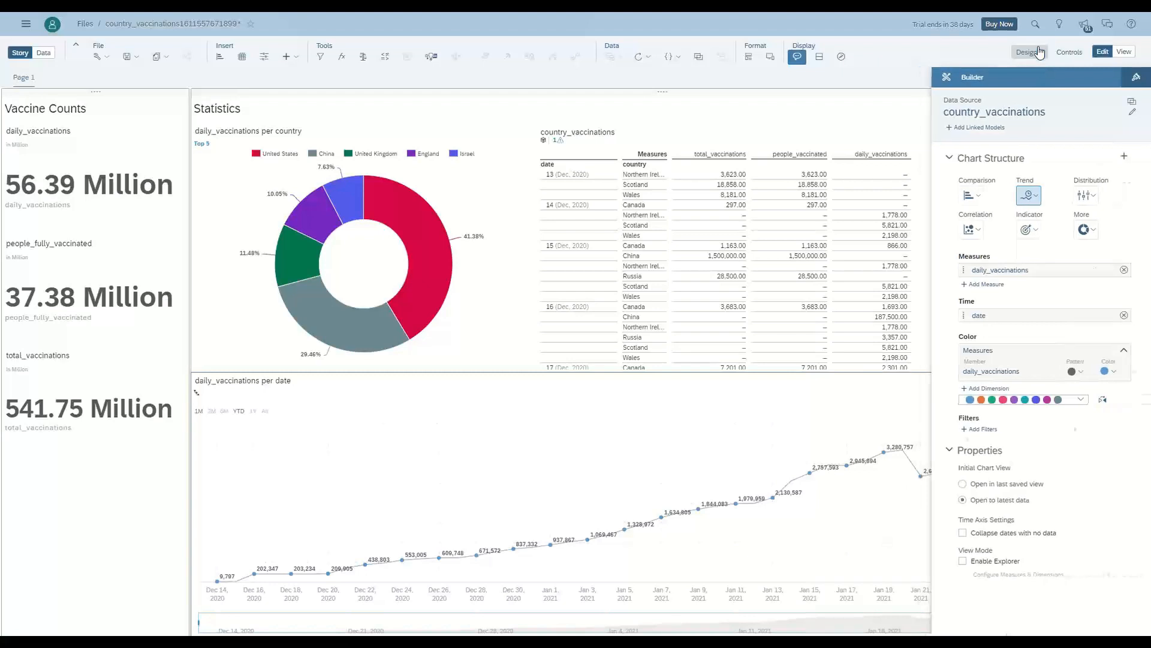
{"action": "left_click_drag", "start_coordinate": [1006, 633], "coordinate": [912, 580]}
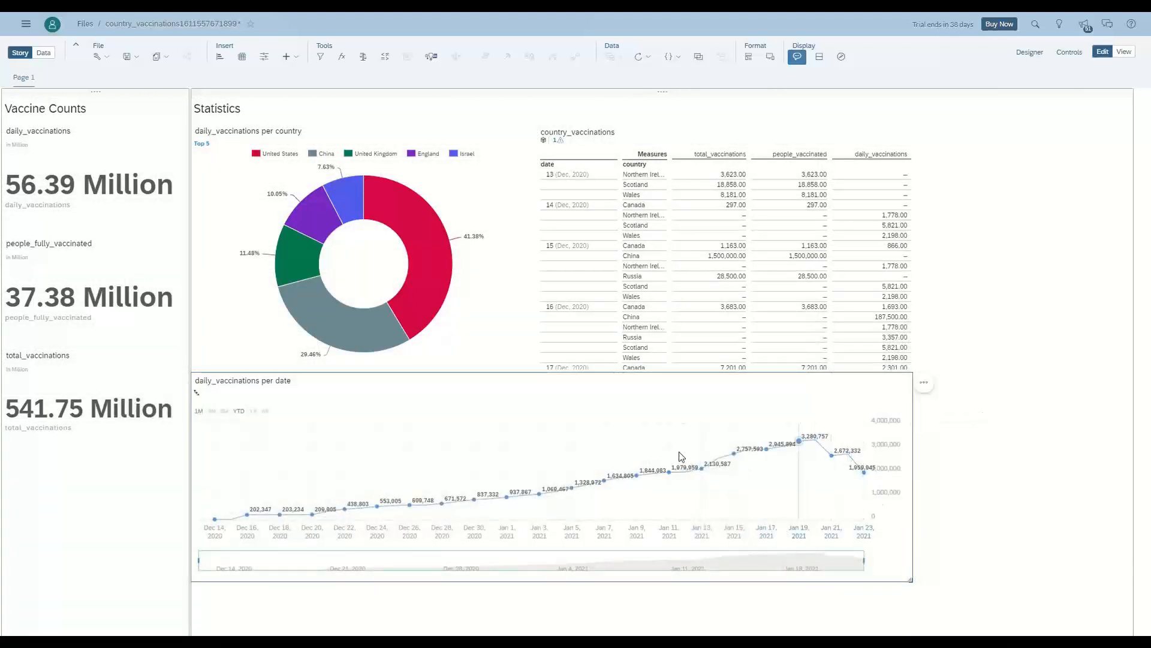
- Insert a bar chart below the time series chart with the measure daily_vaccinations and the dimension vaccines
{"action": "left_click", "coordinate": [1034, 52]}
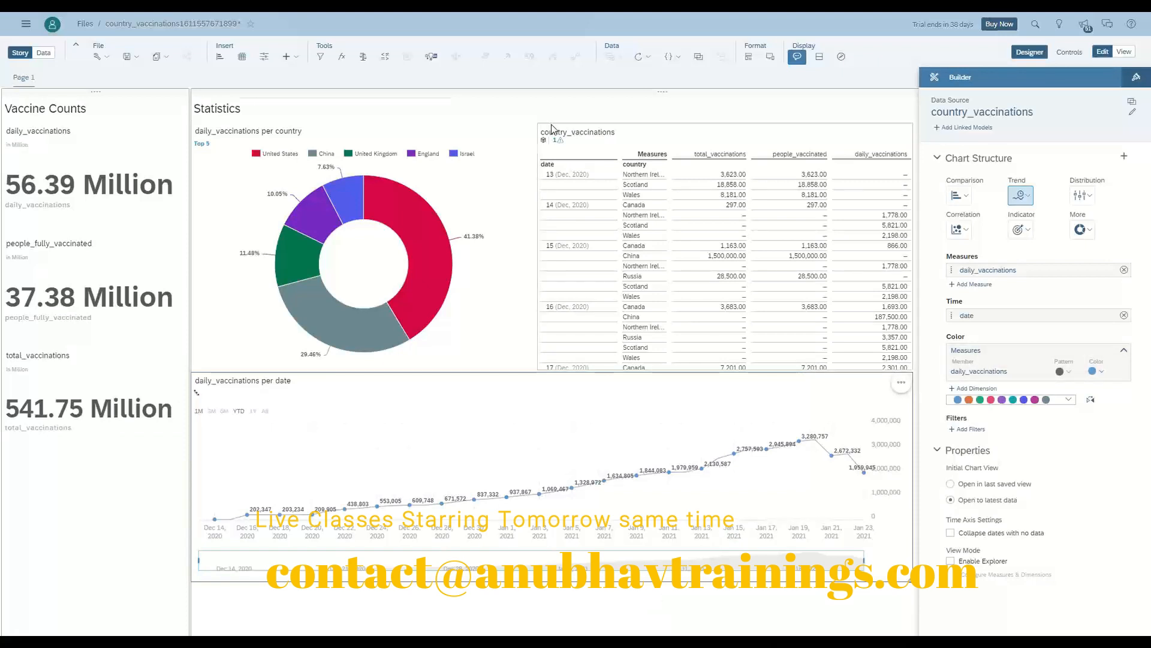
{"action": "left_click", "coordinate": [219, 58]}
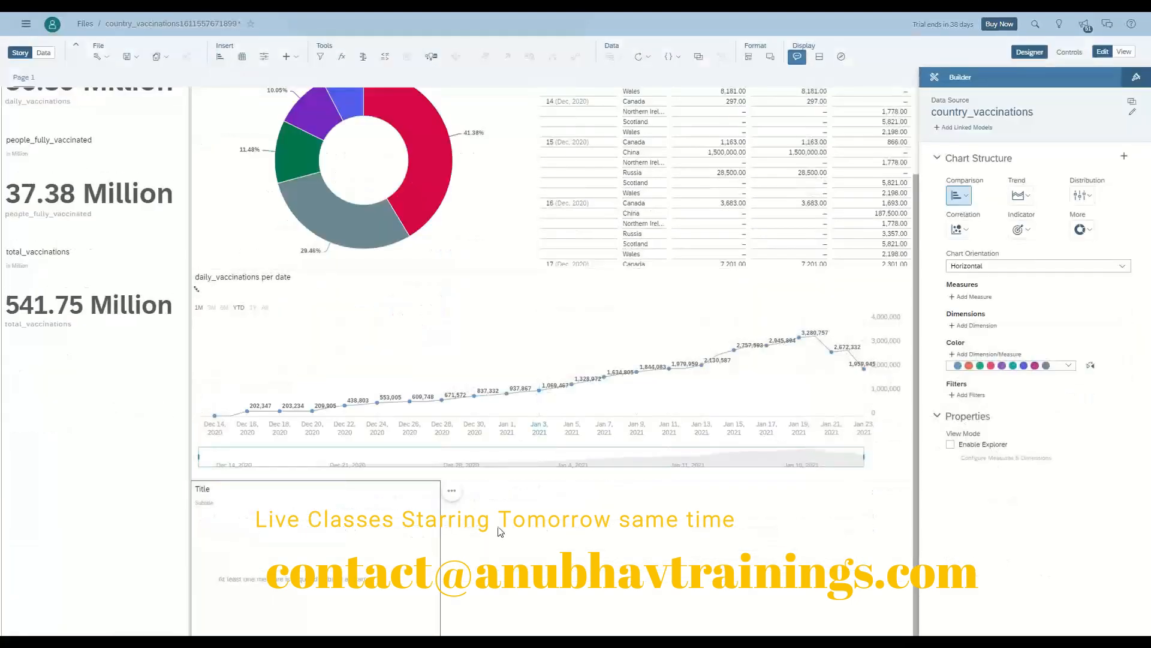
{"action": "left_click", "coordinate": [975, 296]}
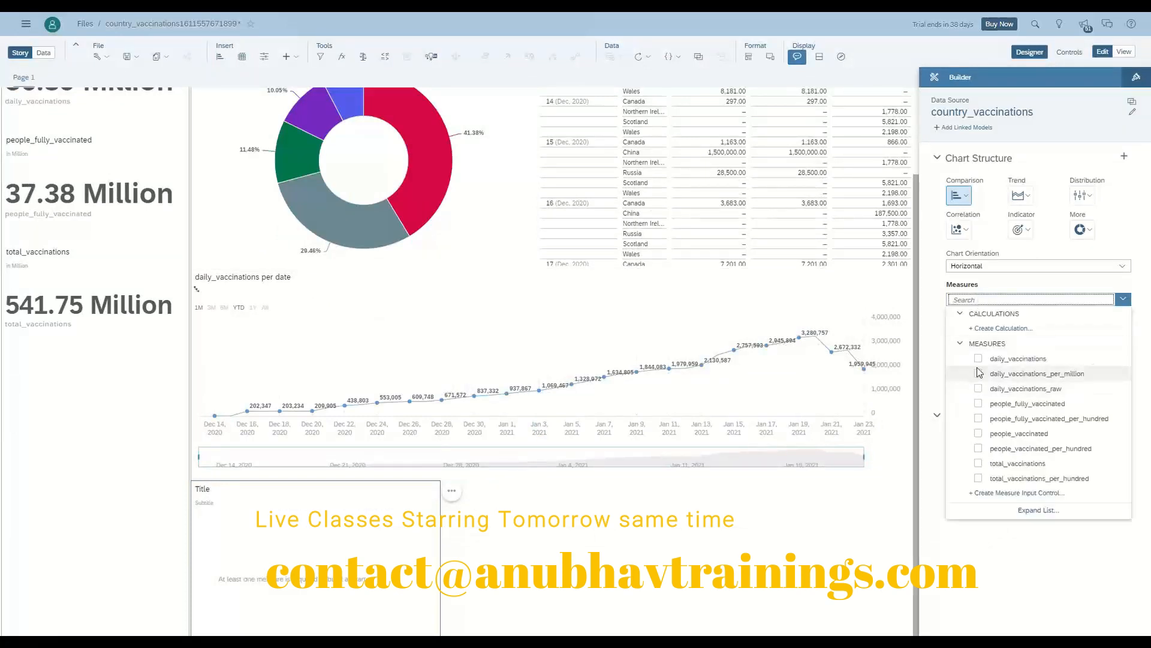
{"action": "left_click", "coordinate": [979, 358]}
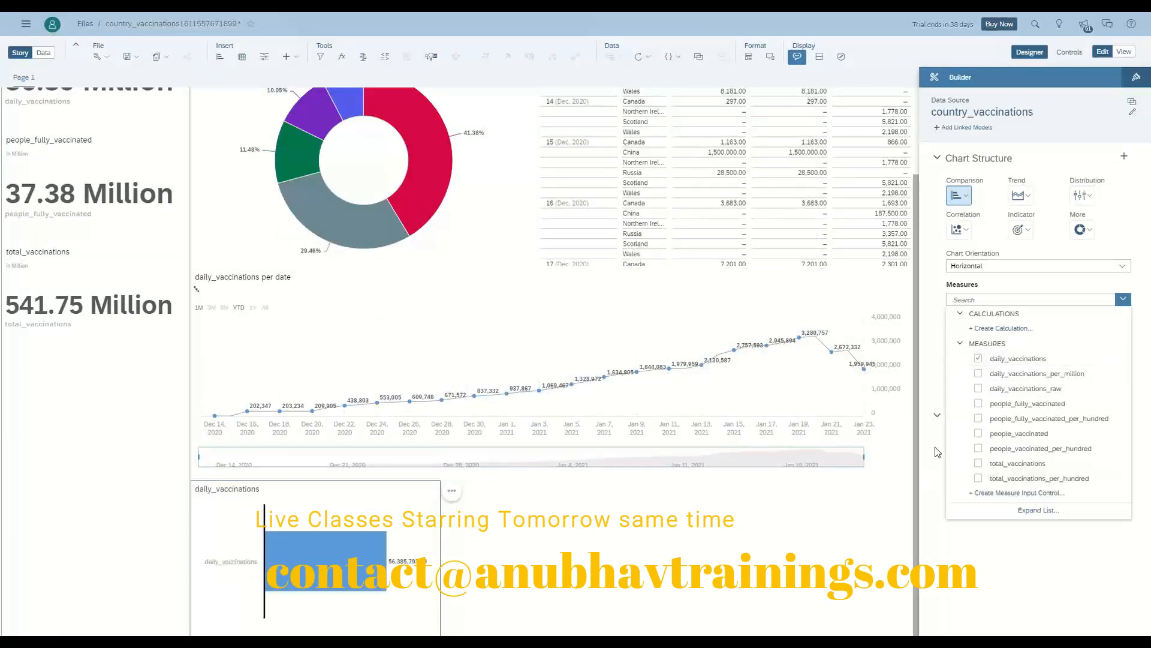
{"action": "left_click", "coordinate": [978, 341]}
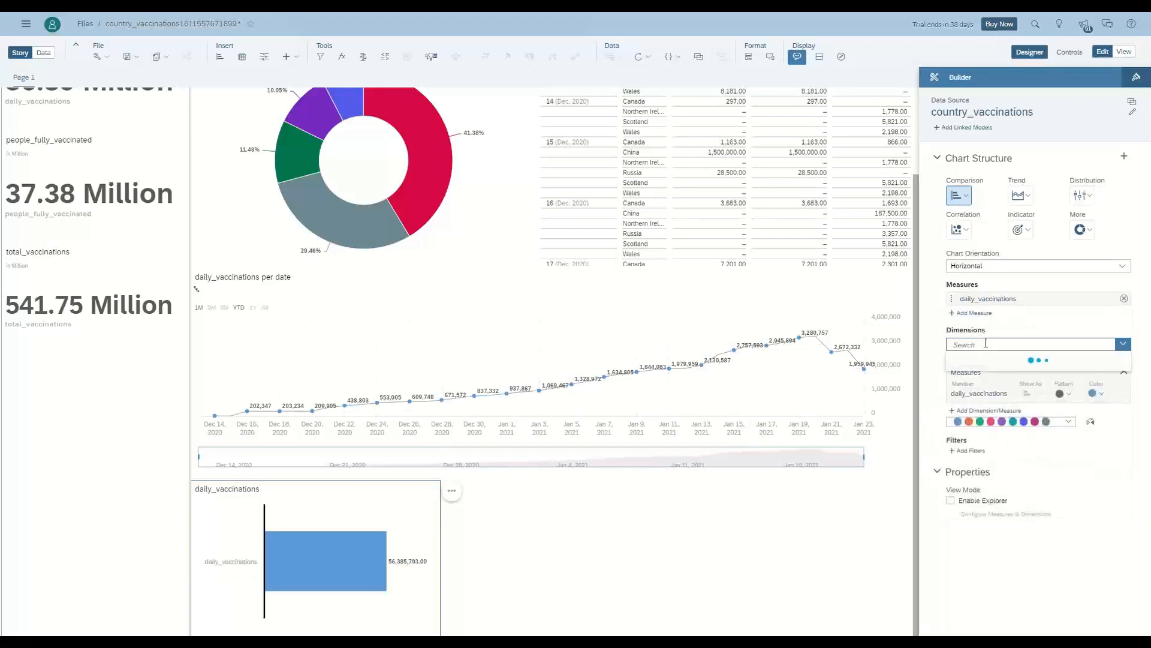
{"action": "left_click", "coordinate": [978, 478]}
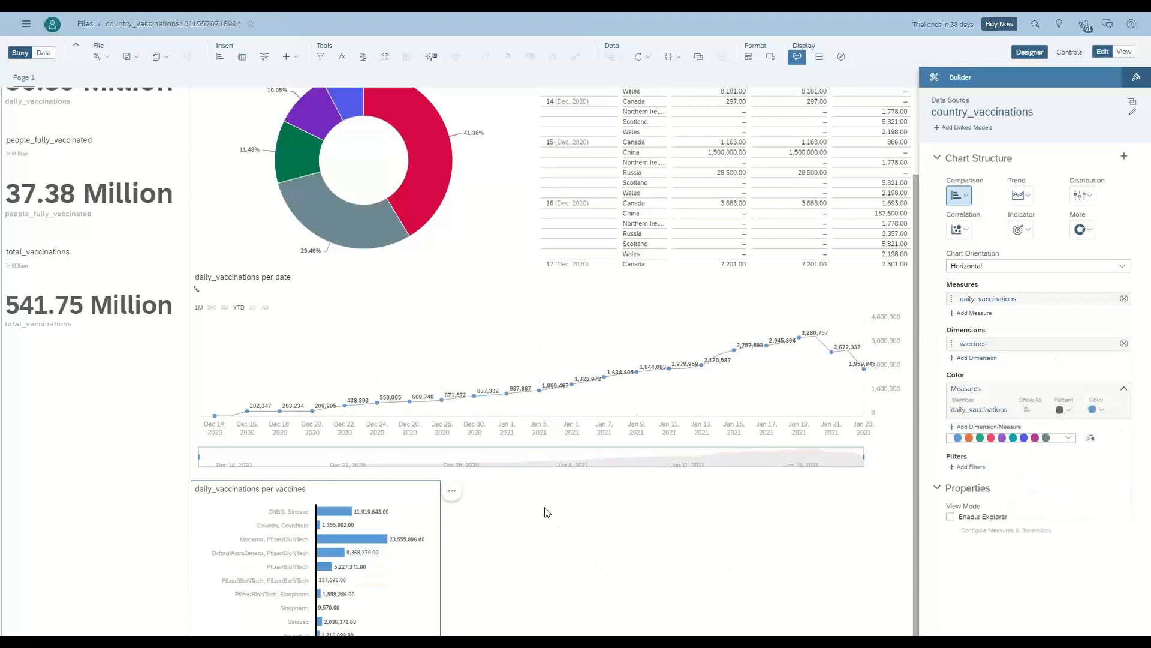
- Set the vaccines bar chart's orientation to Vertical and widen it to match the time series chart above
{"action": "left_click", "coordinate": [1048, 266]}
{"action": "left_click", "coordinate": [1049, 282]}
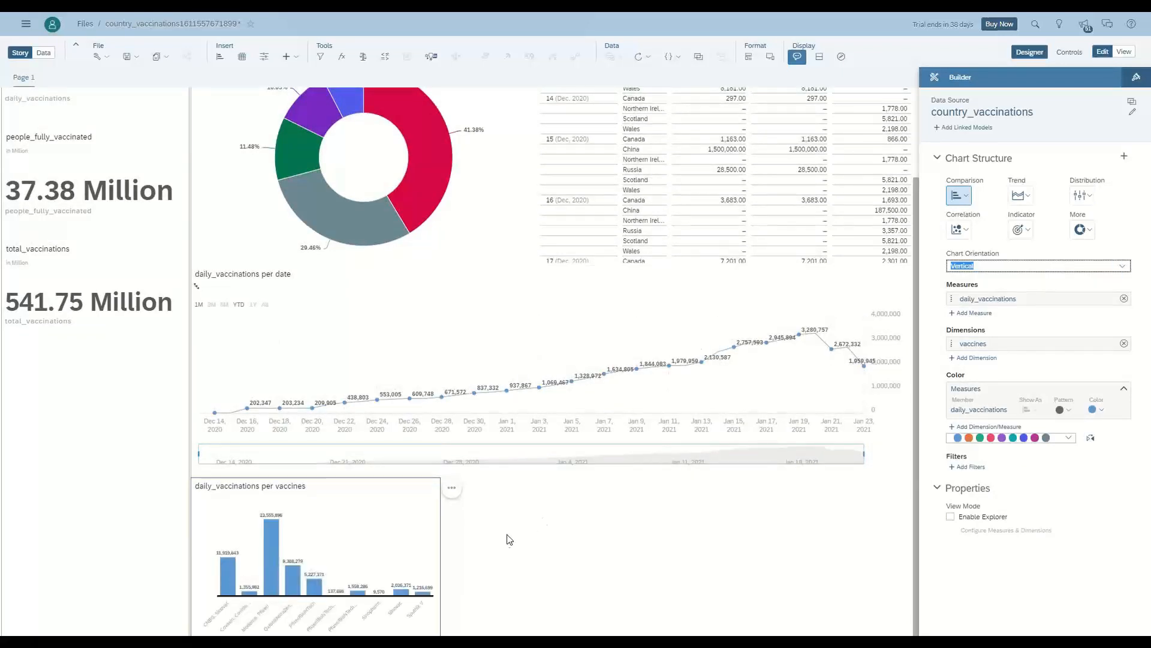
{"action": "left_click_drag", "start_coordinate": [777, 624], "coordinate": [821, 624]}
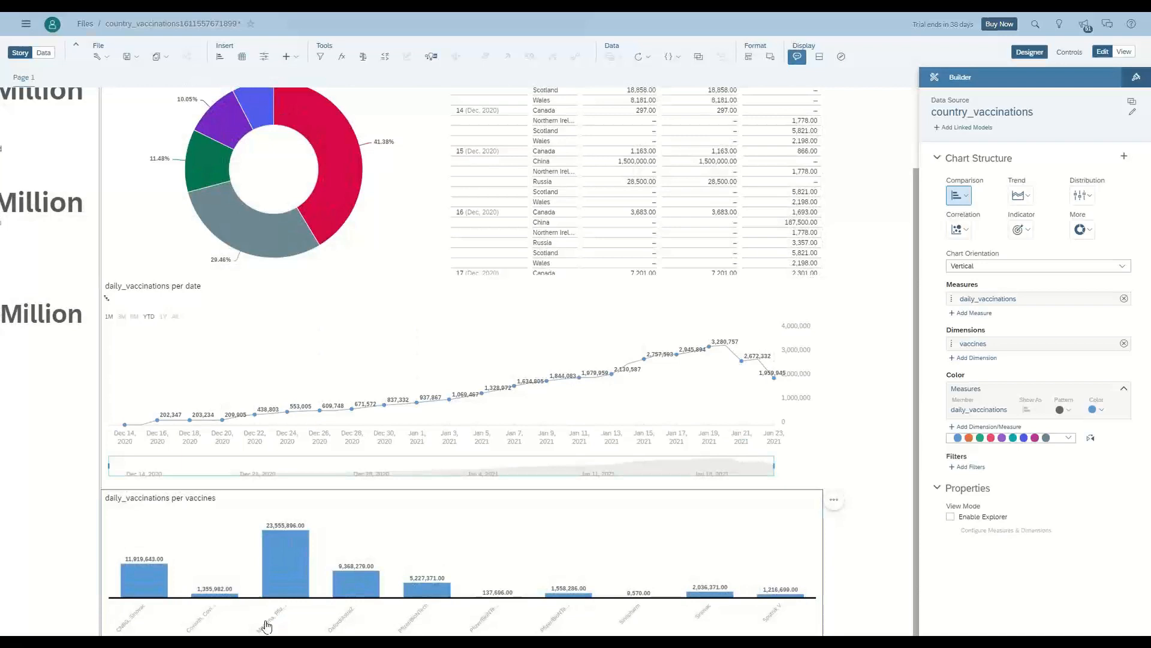
- Sort the daily_vaccinations per vaccines chart by the vaccines dimension in descending order
{"action": "mouse_move", "coordinate": [288, 549]}
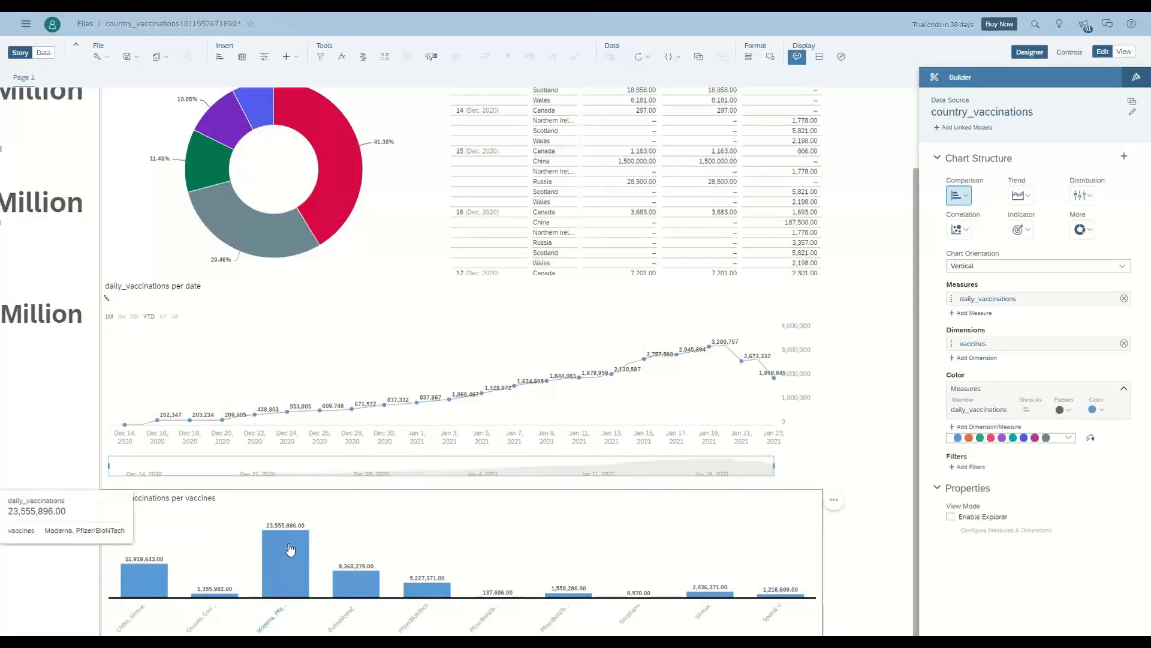
{"action": "mouse_move", "coordinate": [356, 585]}
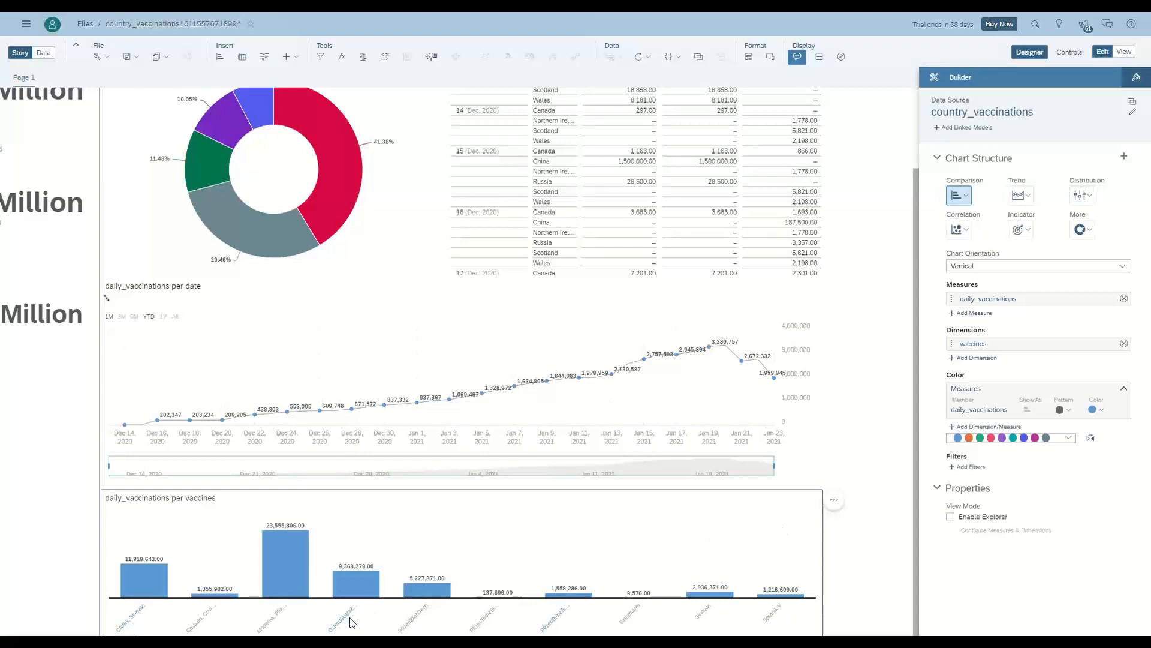
{"action": "left_click", "coordinate": [839, 507]}
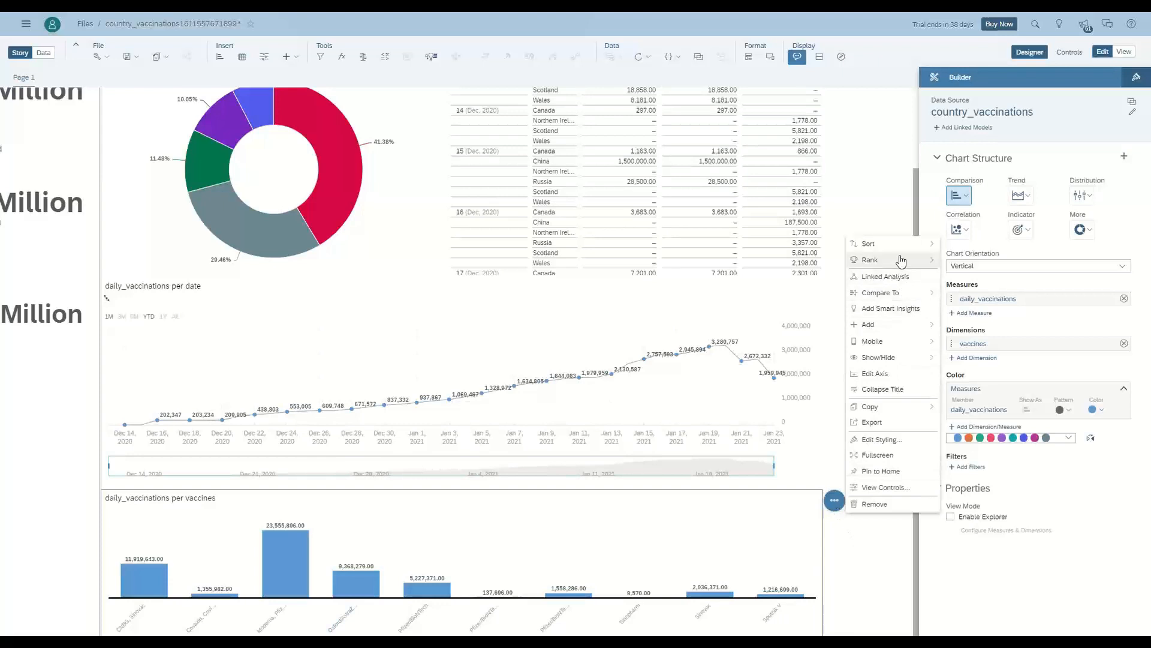
{"action": "mouse_move", "coordinate": [901, 260]}
{"action": "mouse_move", "coordinate": [982, 259]}
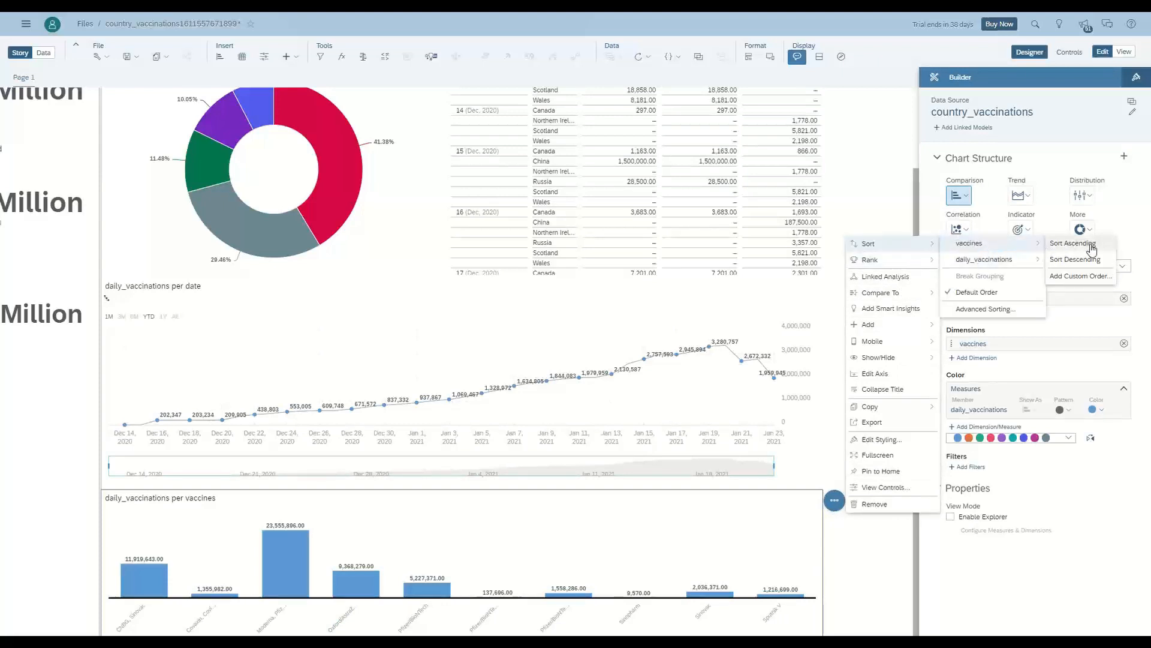
{"action": "left_click", "coordinate": [1086, 262]}
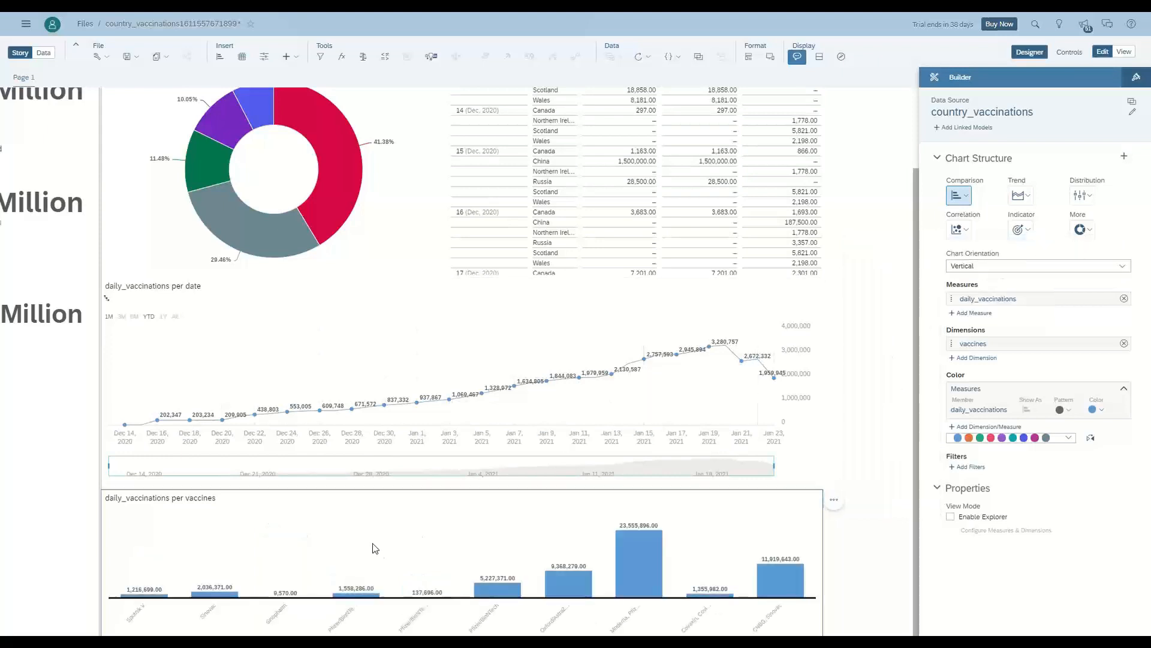
- Insert an image widget beneath the daily_vaccinations per vaccines chart
{"action": "key", "text": "ctrl+plus"}
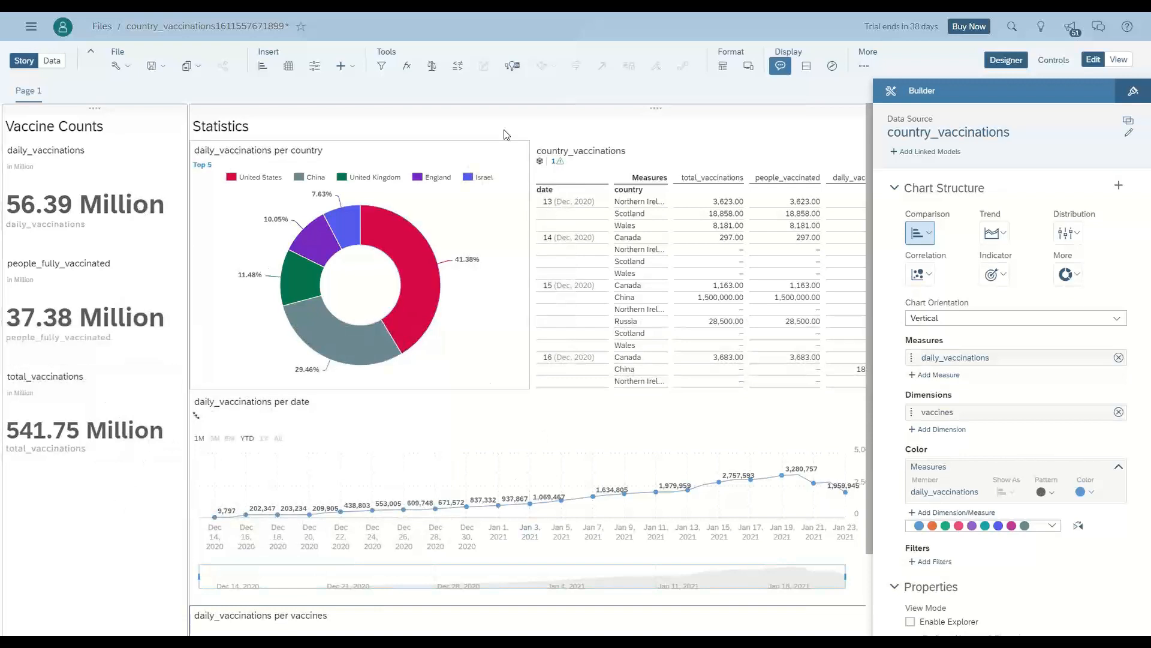
{"action": "left_click", "coordinate": [352, 68]}
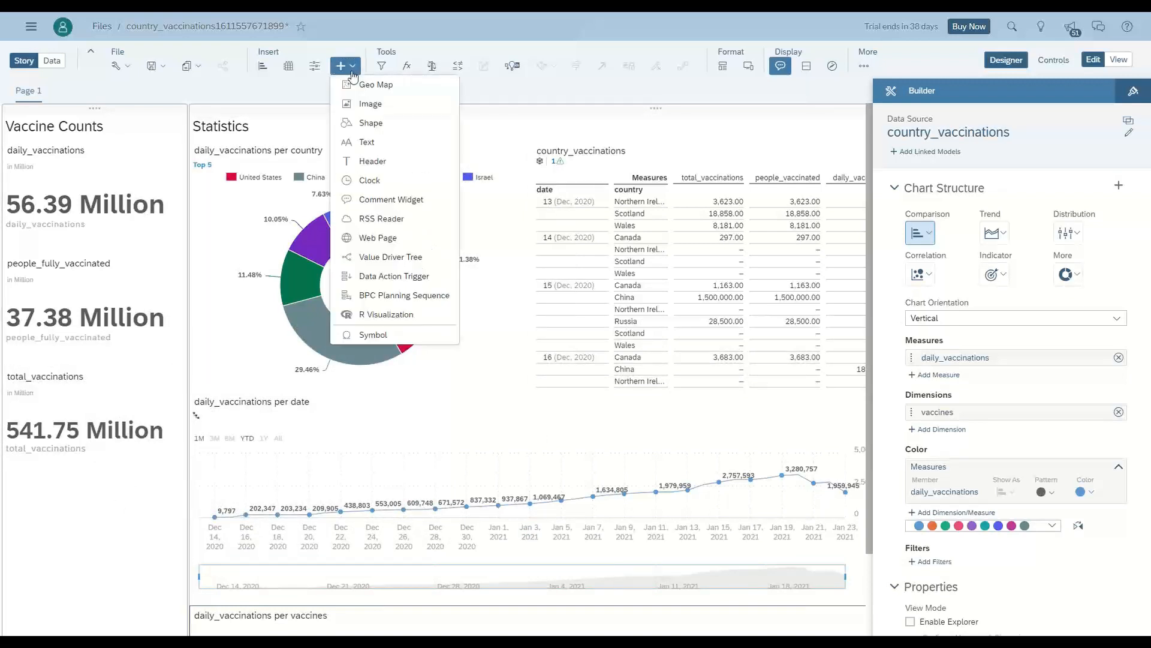
{"action": "left_click", "coordinate": [401, 108]}
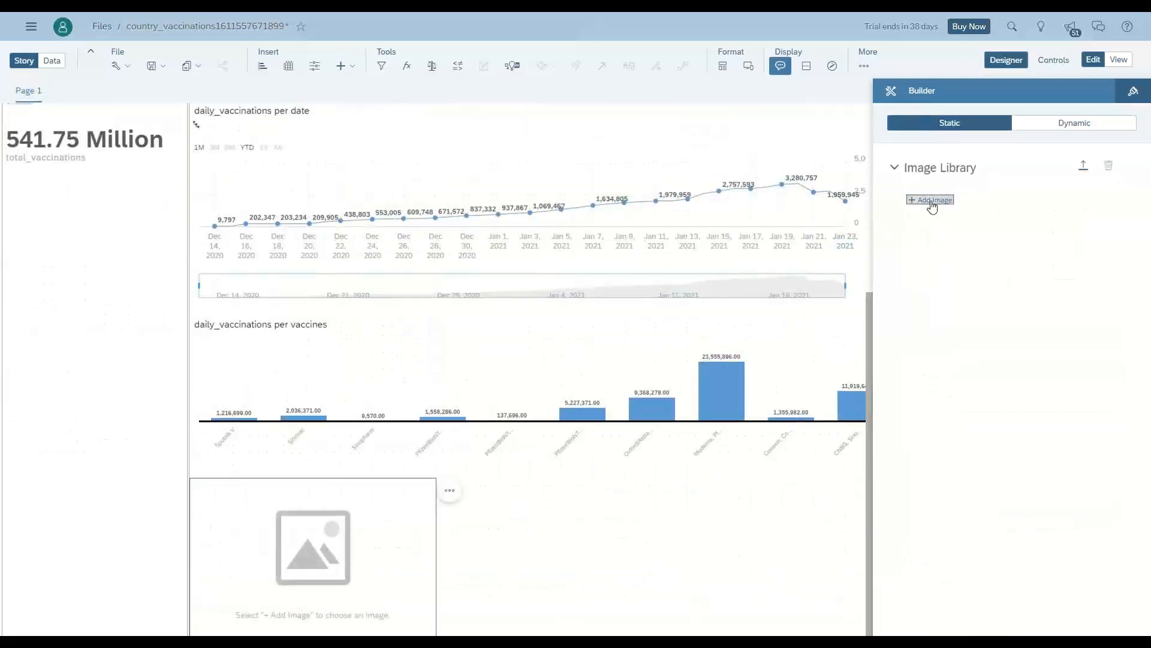
- Upload atsv1.png from the SAC Batch images folder to the image library and apply it to the image widget
{"action": "left_click", "coordinate": [930, 201]}
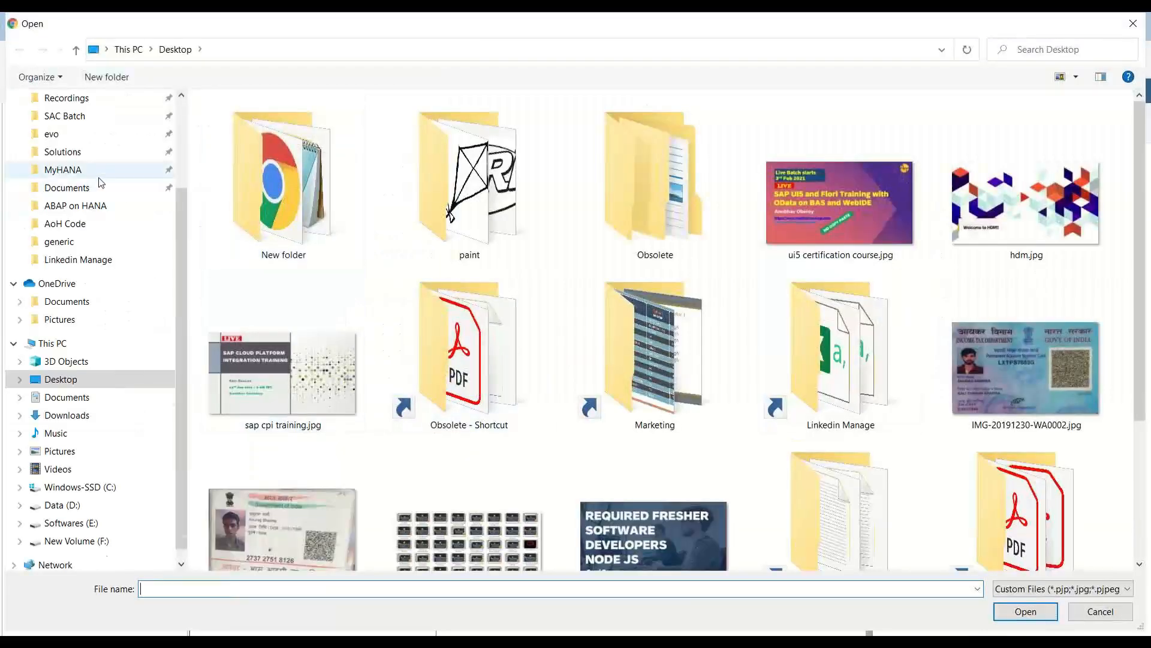
{"action": "scroll", "coordinate": [101, 183], "scroll_direction": "up", "scroll_amount": 1}
{"action": "left_click", "coordinate": [85, 170]}
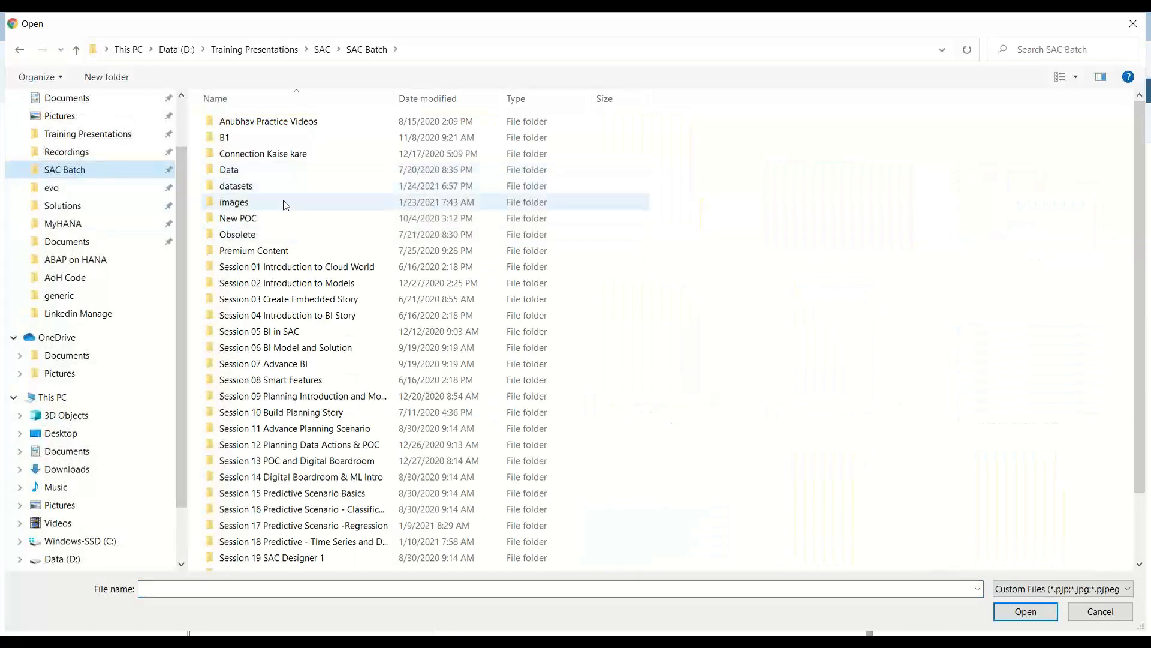
{"action": "scroll", "coordinate": [284, 209], "scroll_direction": "down", "scroll_amount": 2}
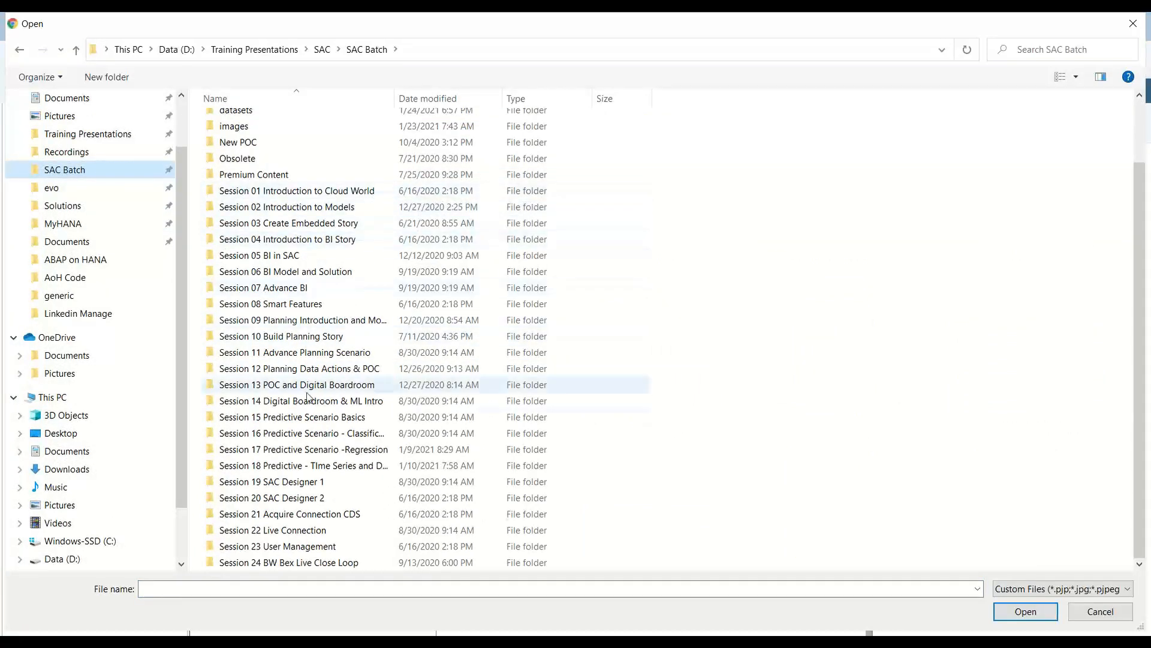
{"action": "scroll", "coordinate": [332, 501], "scroll_direction": "up", "scroll_amount": 2}
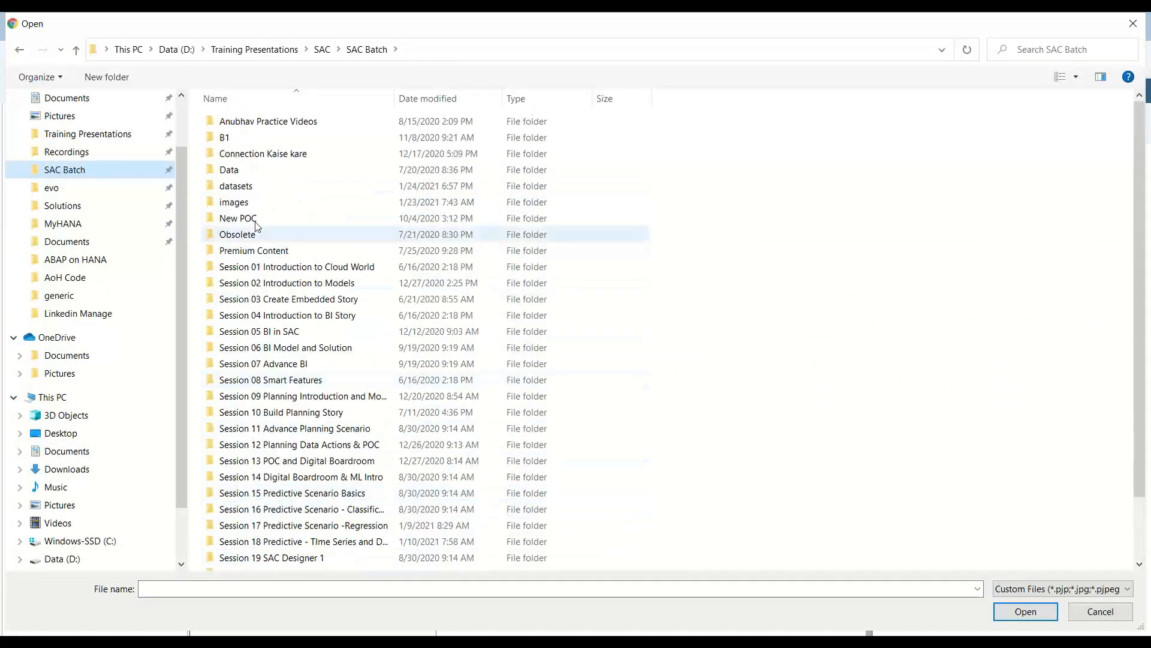
{"action": "double_click", "coordinate": [235, 202]}
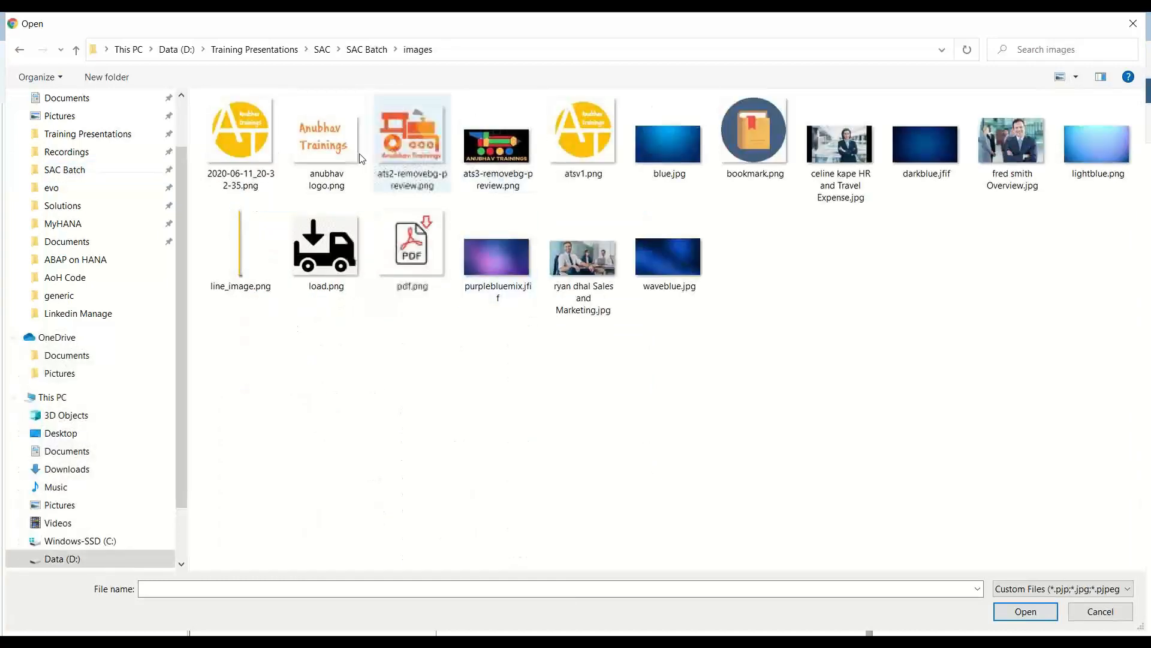
{"action": "double_click", "coordinate": [595, 154]}
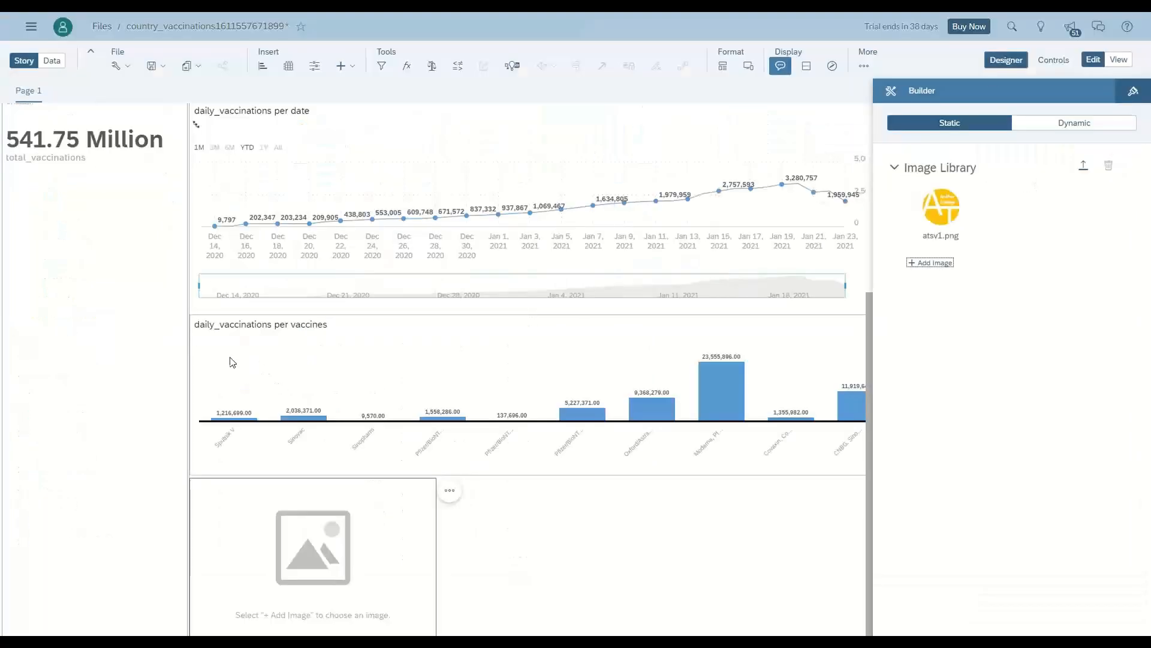
{"action": "left_click", "coordinate": [941, 208]}
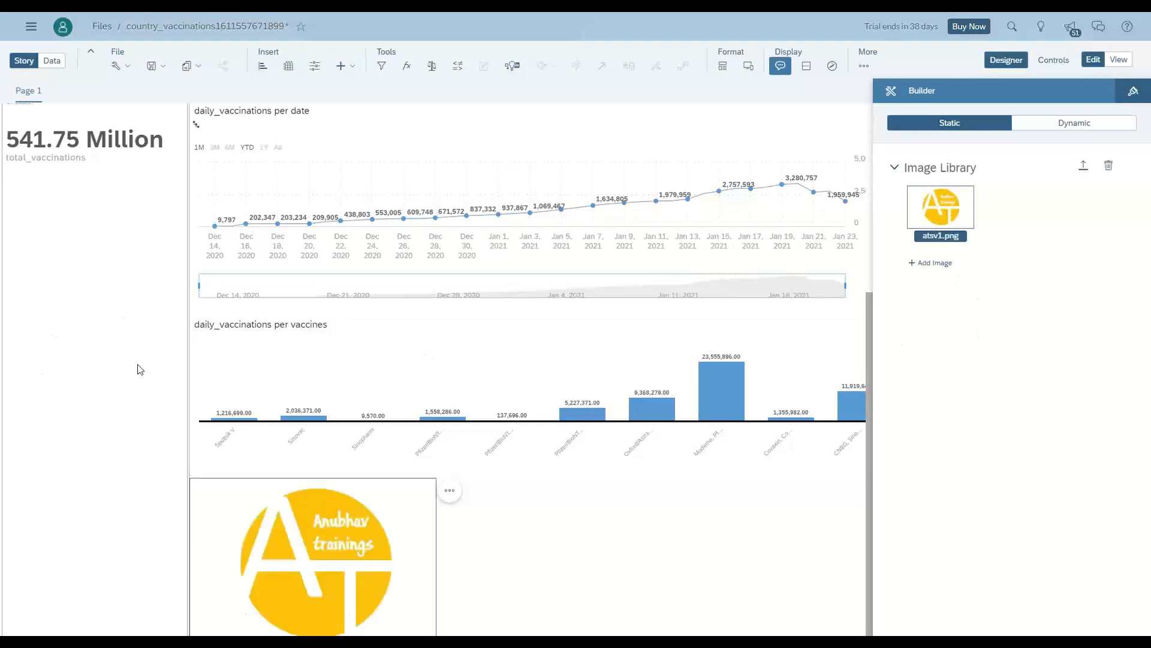
- Move the logo image into the Vaccine Counts lane beneath the total_vaccinations tile, close the Designer and review the page
{"action": "left_click_drag", "start_coordinate": [430, 547], "coordinate": [193, 282]}
{"action": "scroll", "coordinate": [204, 288], "scroll_direction": "up", "scroll_amount": 3}
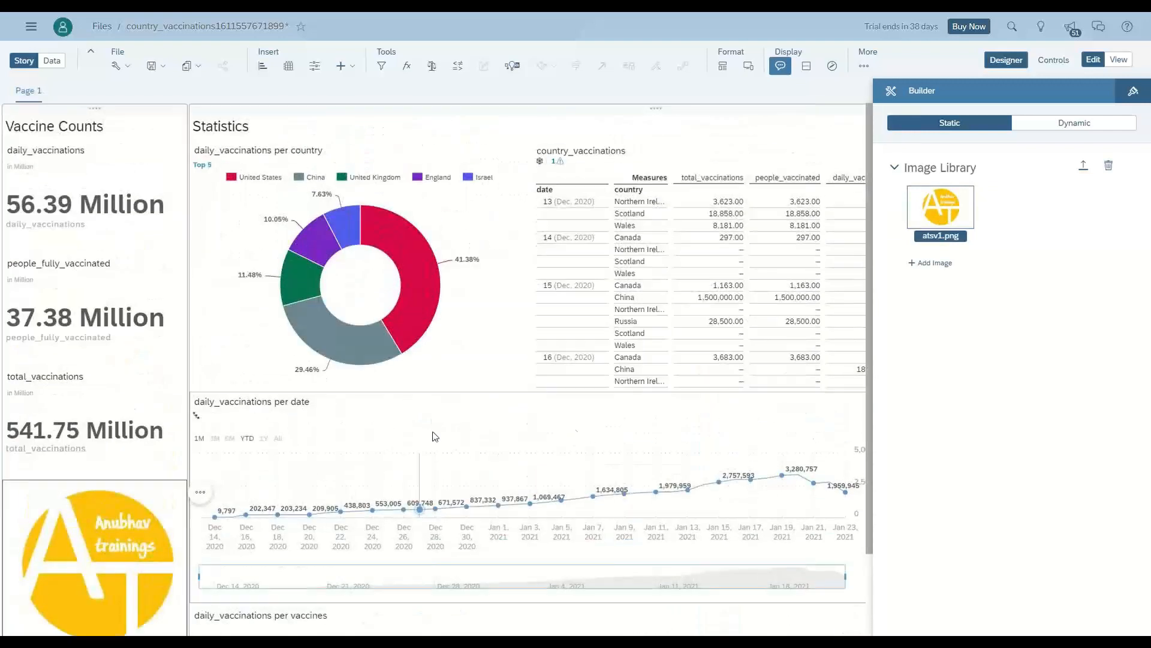
{"action": "left_click", "coordinate": [1019, 60]}
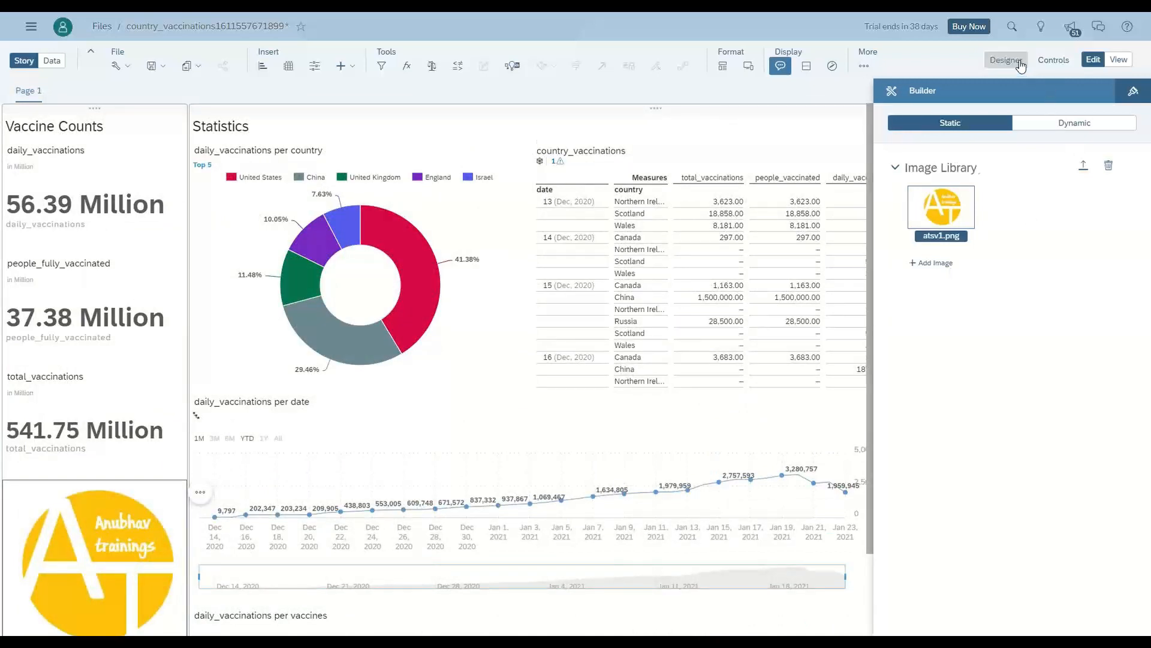
{"action": "scroll", "coordinate": [917, 395], "scroll_direction": "down", "scroll_amount": 2}
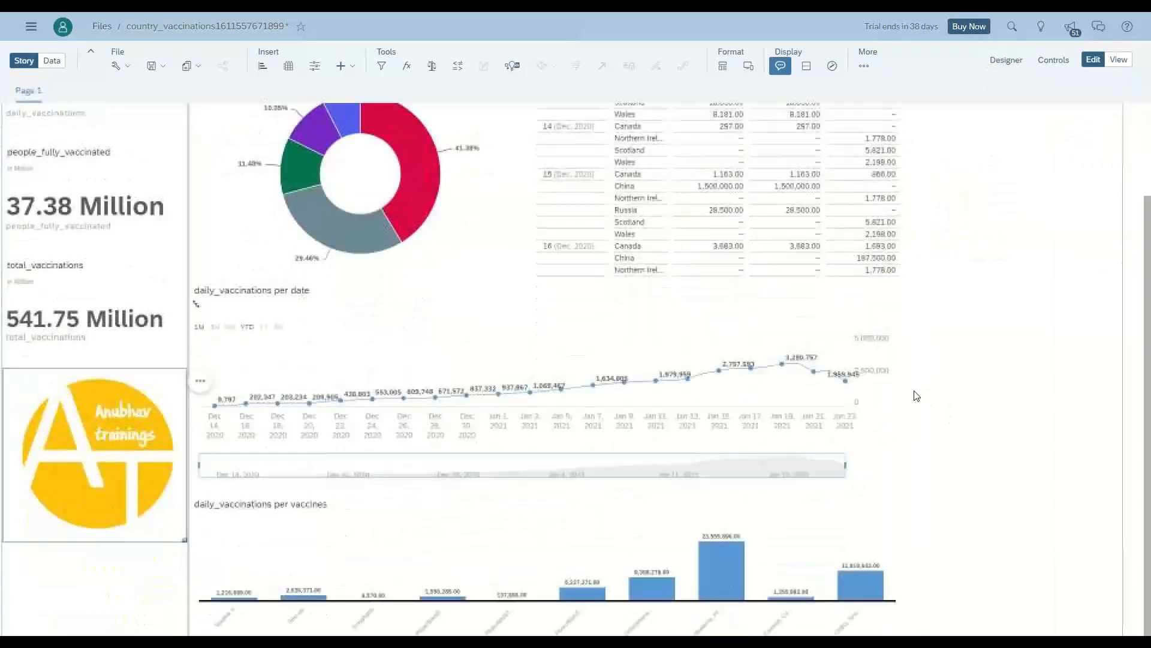
{"action": "scroll", "coordinate": [917, 395], "scroll_direction": "up", "scroll_amount": 2}
{"action": "scroll", "coordinate": [916, 394], "scroll_direction": "down", "scroll_amount": 2}
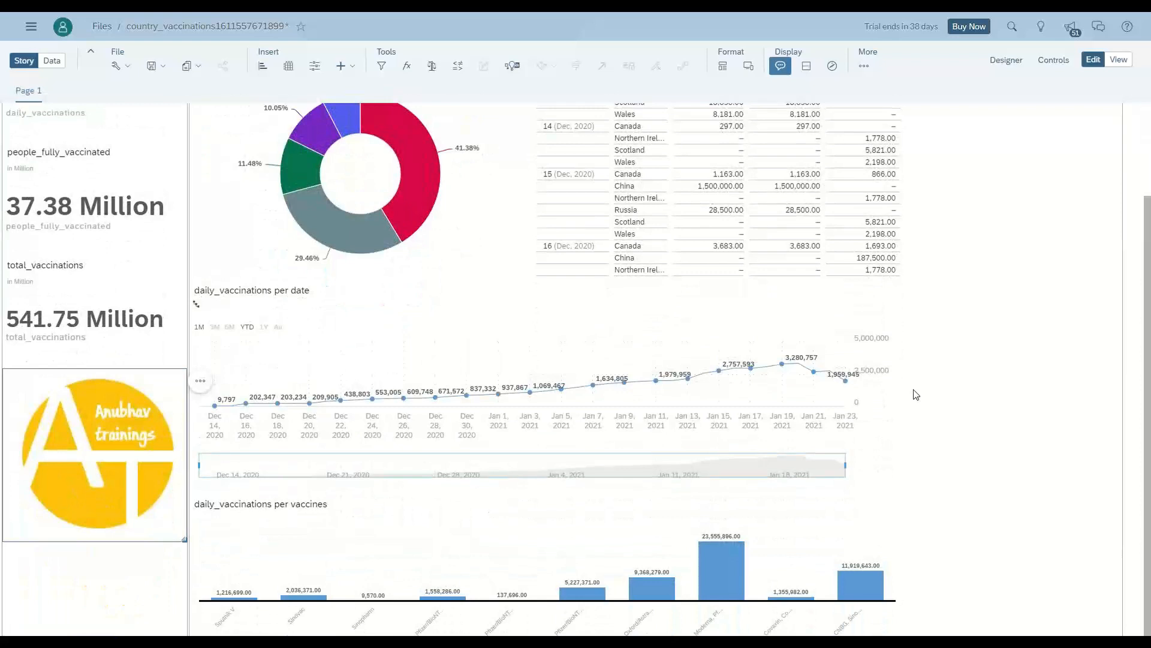
{"action": "scroll", "coordinate": [915, 393], "scroll_direction": "up", "scroll_amount": 2}
- Set the daily_vaccinations per country chart's linked analysis to all widgets on this page, with filtering on data point selection
{"action": "left_click", "coordinate": [496, 221]}
{"action": "left_click", "coordinate": [544, 155]}
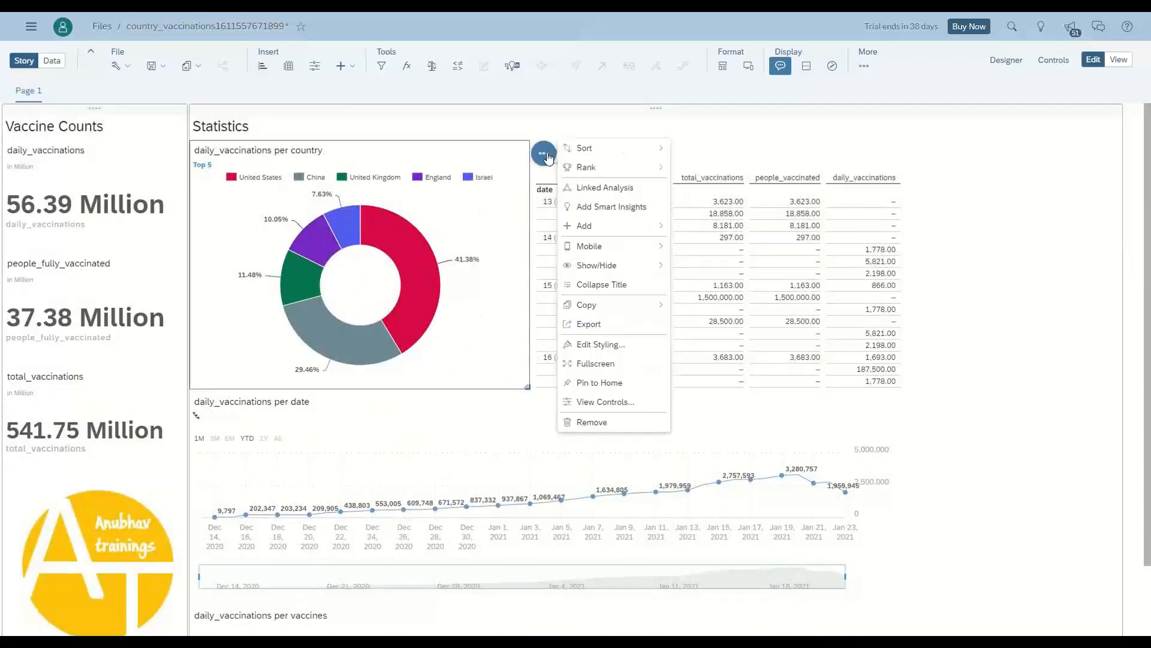
{"action": "left_click", "coordinate": [594, 192]}
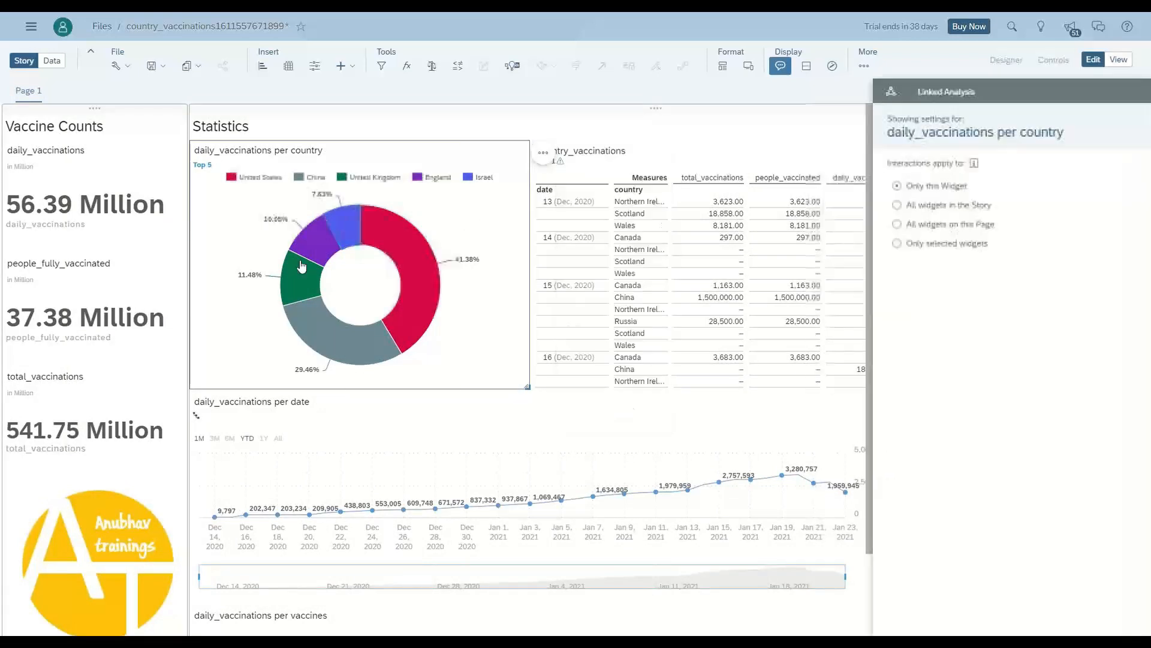
{"action": "mouse_move", "coordinate": [316, 279]}
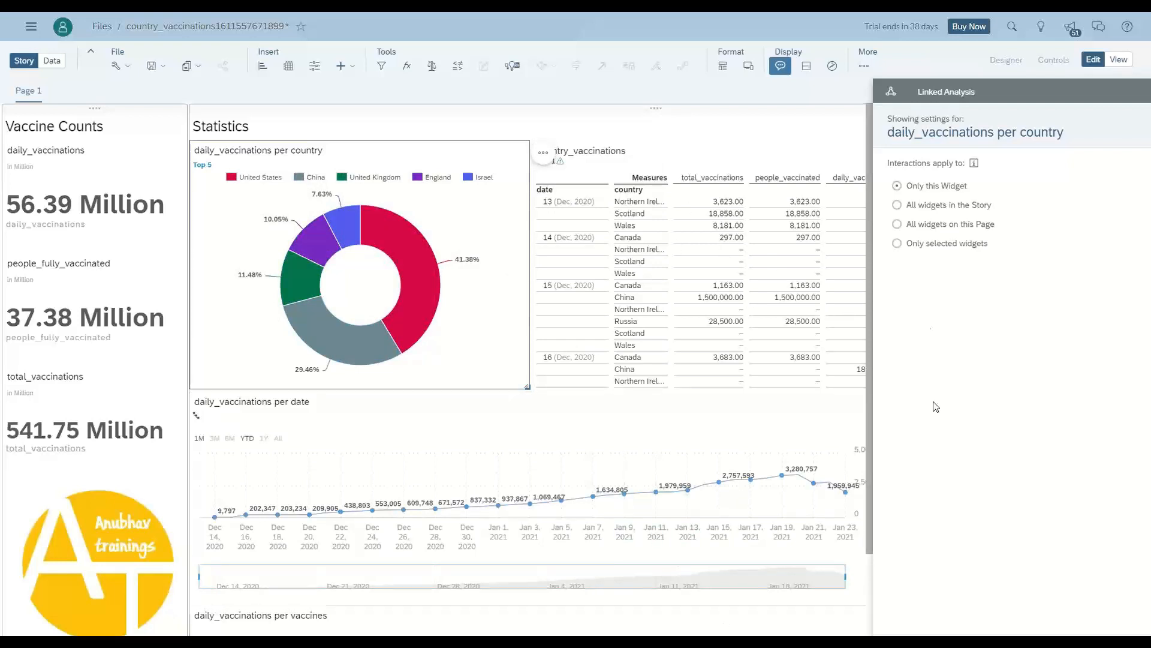
{"action": "left_click", "coordinate": [897, 224]}
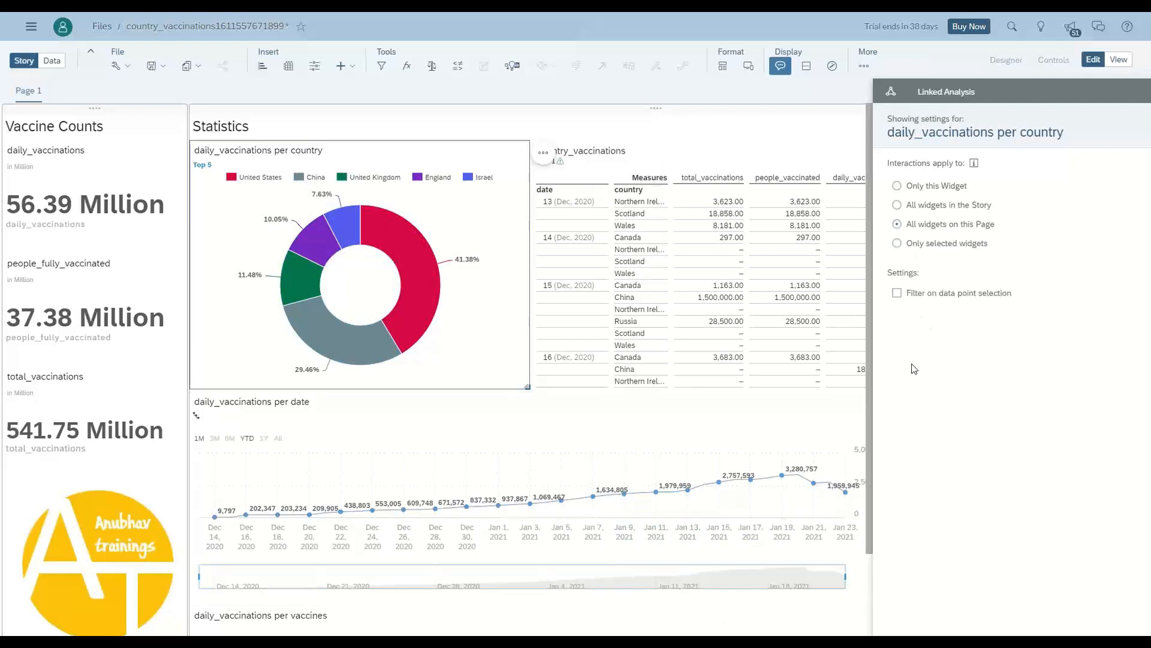
{"action": "key", "text": "ctrl+plus"}
{"action": "key", "text": "ctrl+plus"}
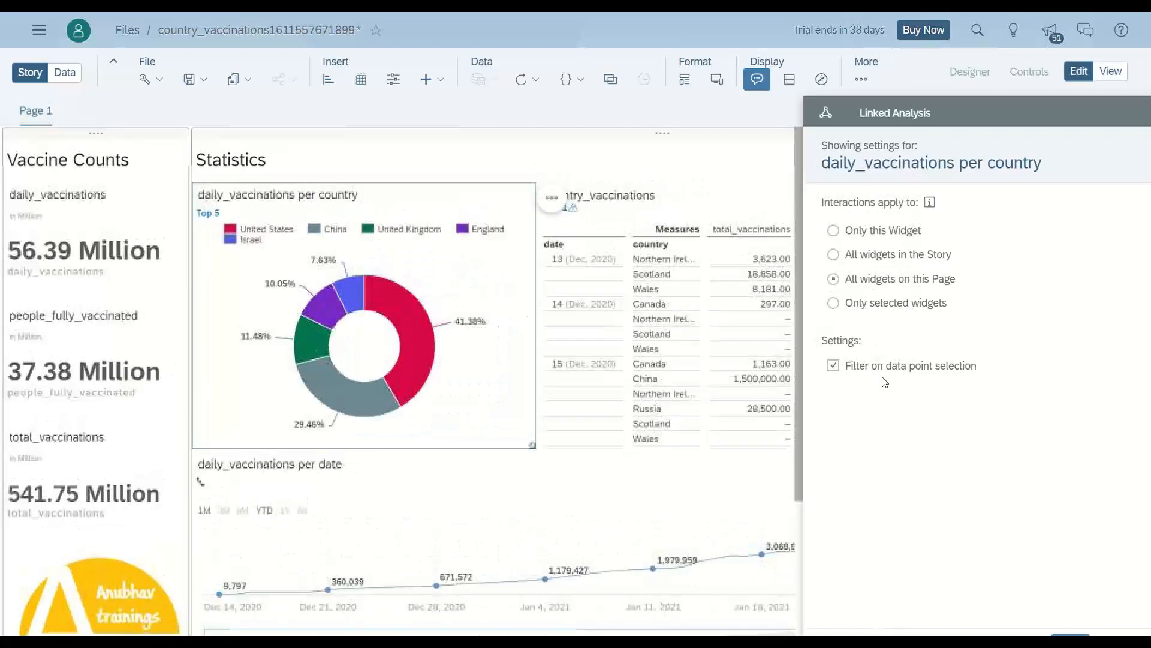
{"action": "left_click", "coordinate": [1071, 634]}
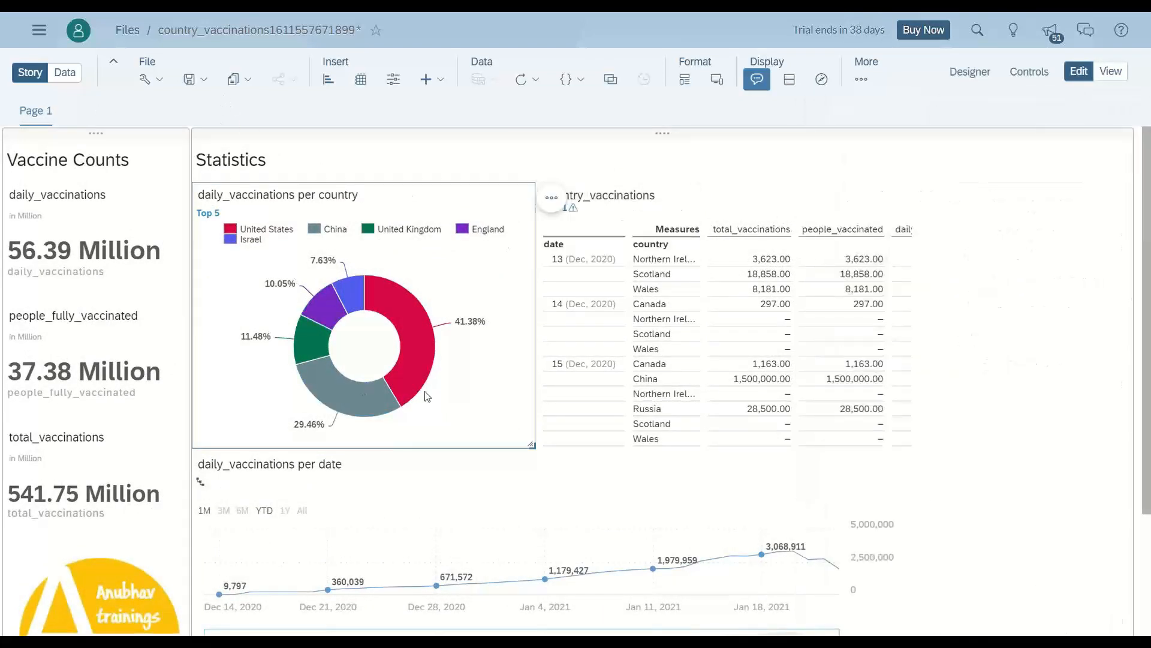
- Select United States in the daily_vaccinations per country chart and examine how the linked tiles, table and charts respond
{"action": "mouse_move", "coordinate": [407, 323]}
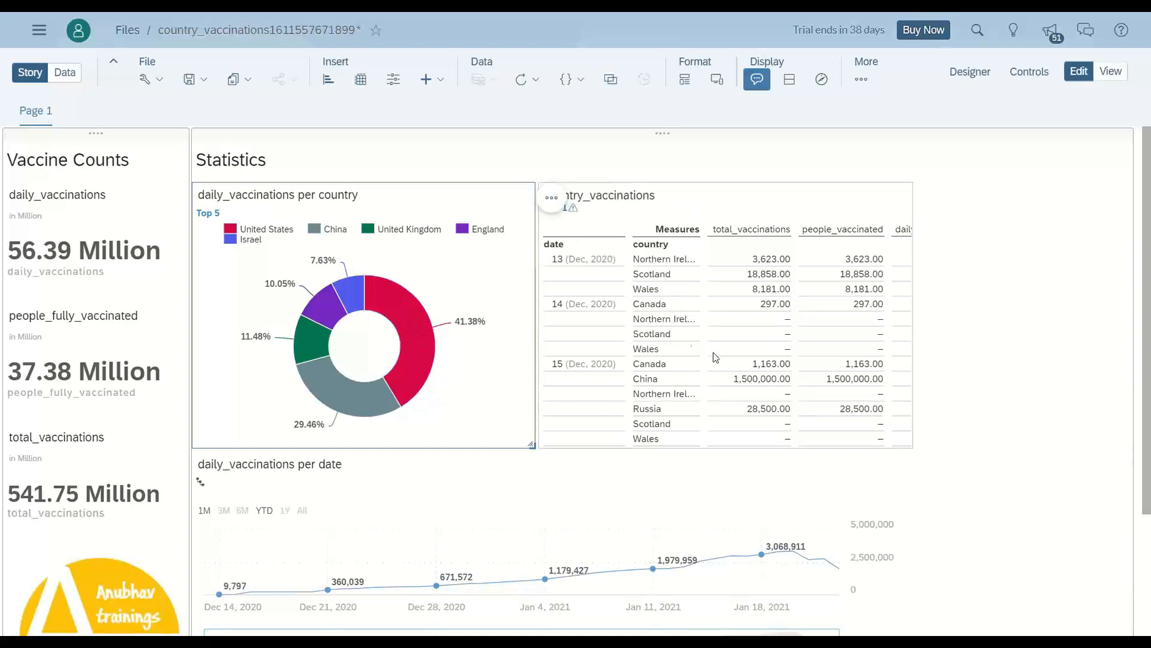
{"action": "scroll", "coordinate": [630, 594], "scroll_direction": "down", "scroll_amount": 3}
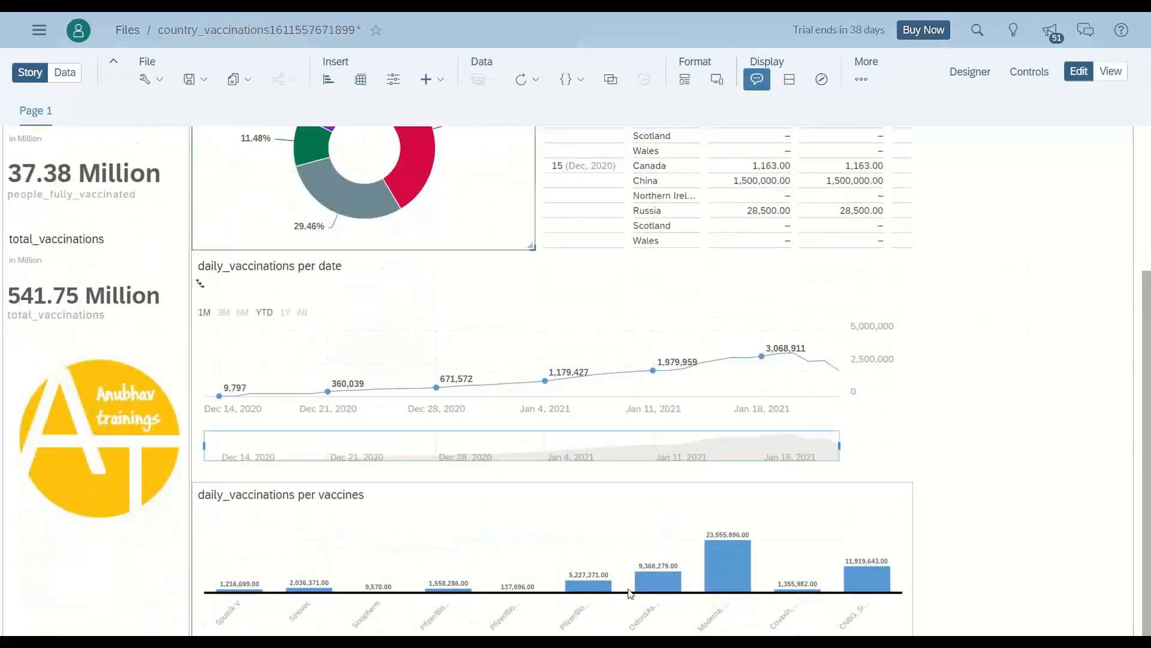
{"action": "scroll", "coordinate": [628, 533], "scroll_direction": "up", "scroll_amount": 3}
{"action": "left_click", "coordinate": [419, 340]}
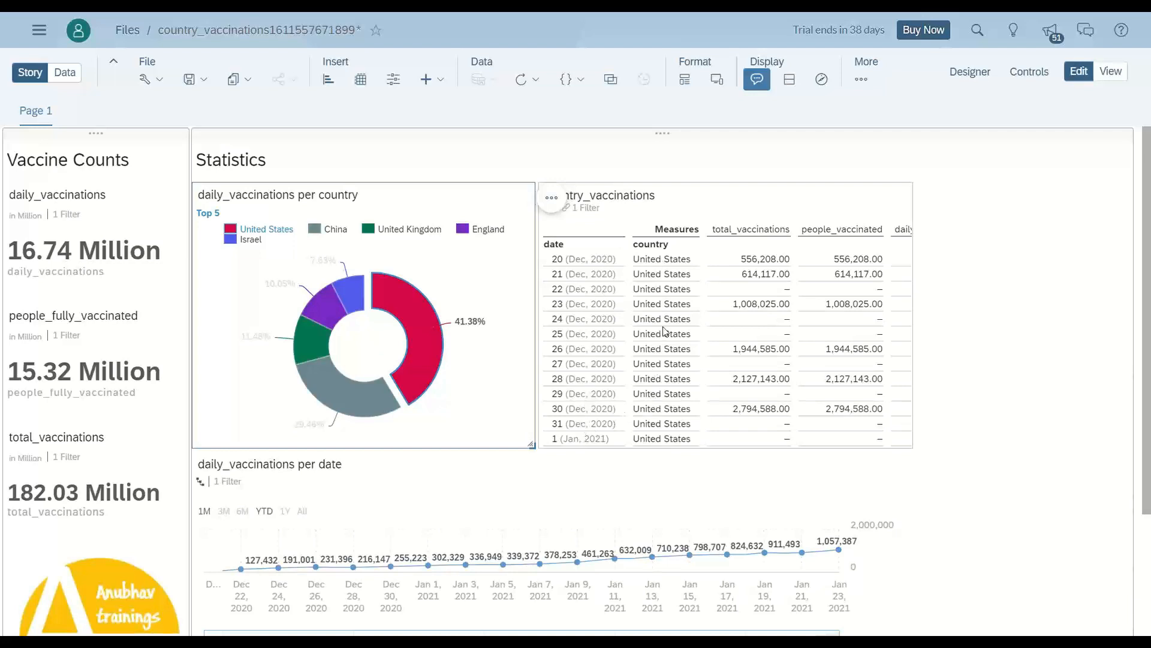
{"action": "scroll", "coordinate": [665, 333], "scroll_direction": "down", "scroll_amount": 5}
{"action": "scroll", "coordinate": [647, 329], "scroll_direction": "up", "scroll_amount": 4}
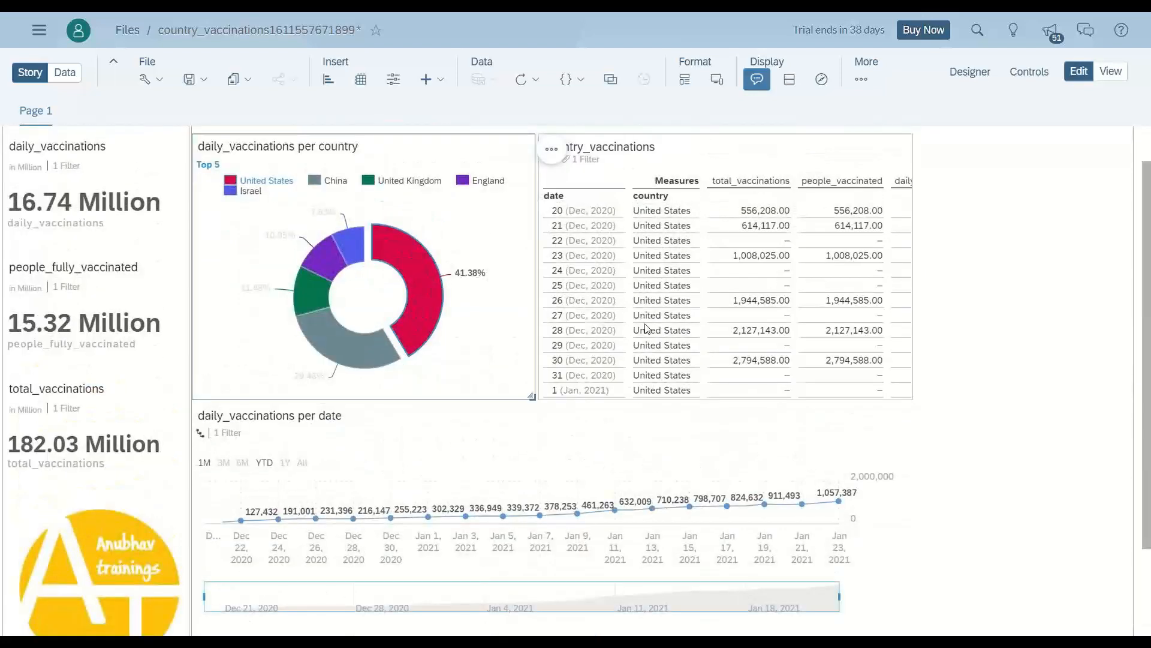
{"action": "scroll", "coordinate": [617, 470], "scroll_direction": "down", "scroll_amount": 2}
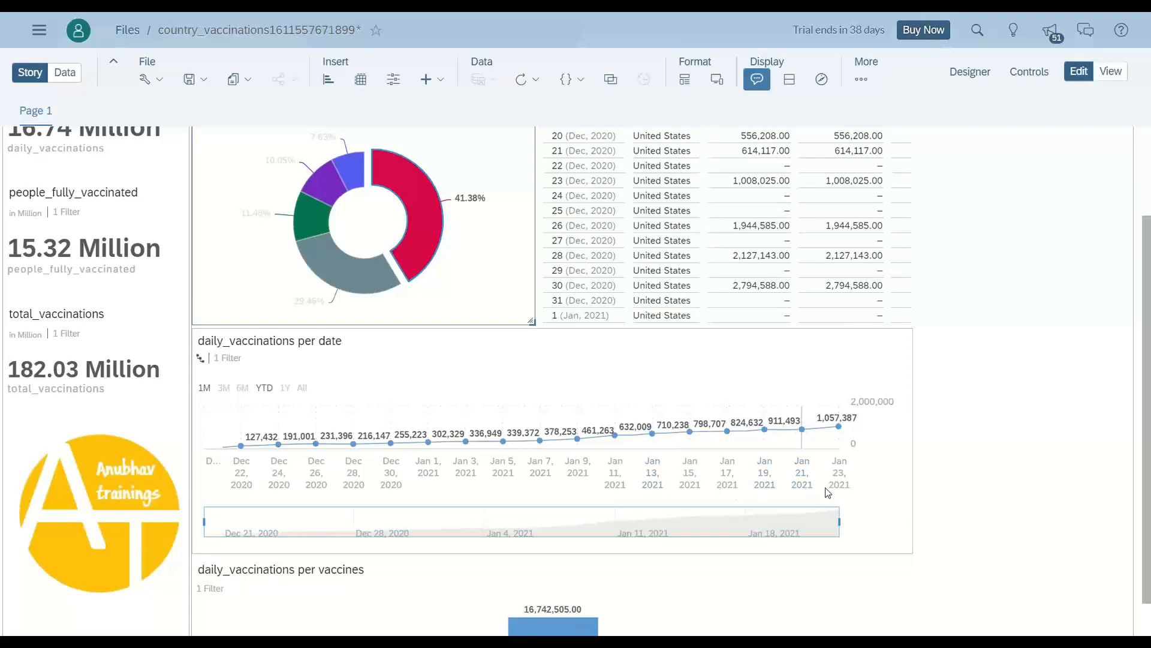
{"action": "scroll", "coordinate": [908, 486], "scroll_direction": "down", "scroll_amount": 2}
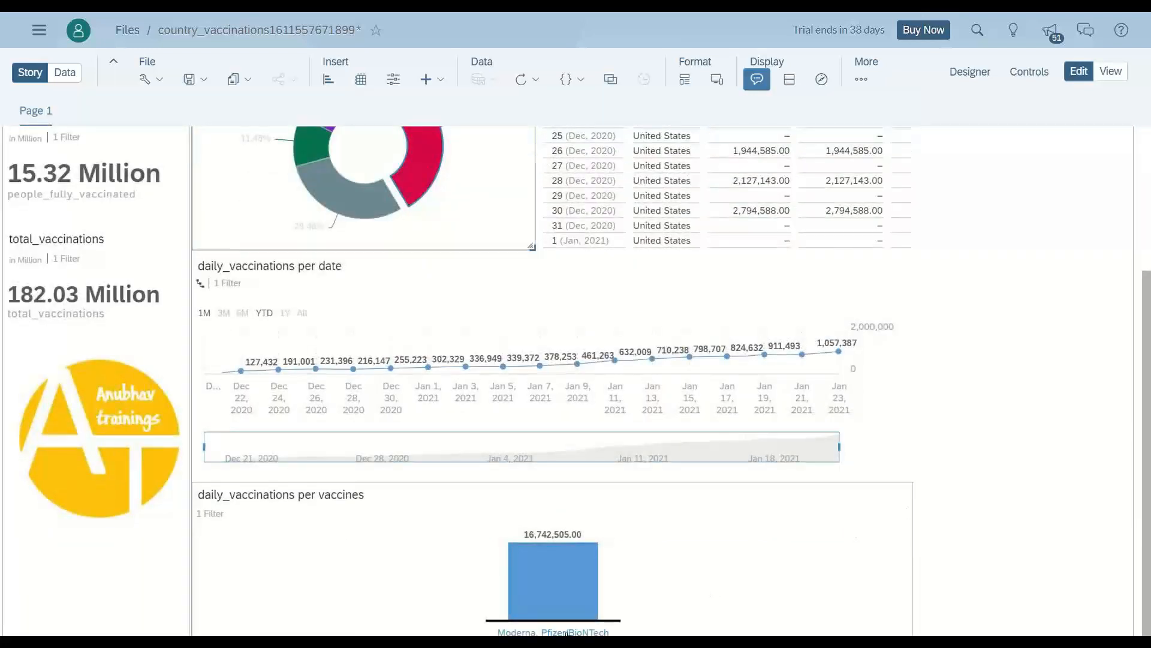
{"action": "scroll", "coordinate": [690, 553], "scroll_direction": "up", "scroll_amount": 5}
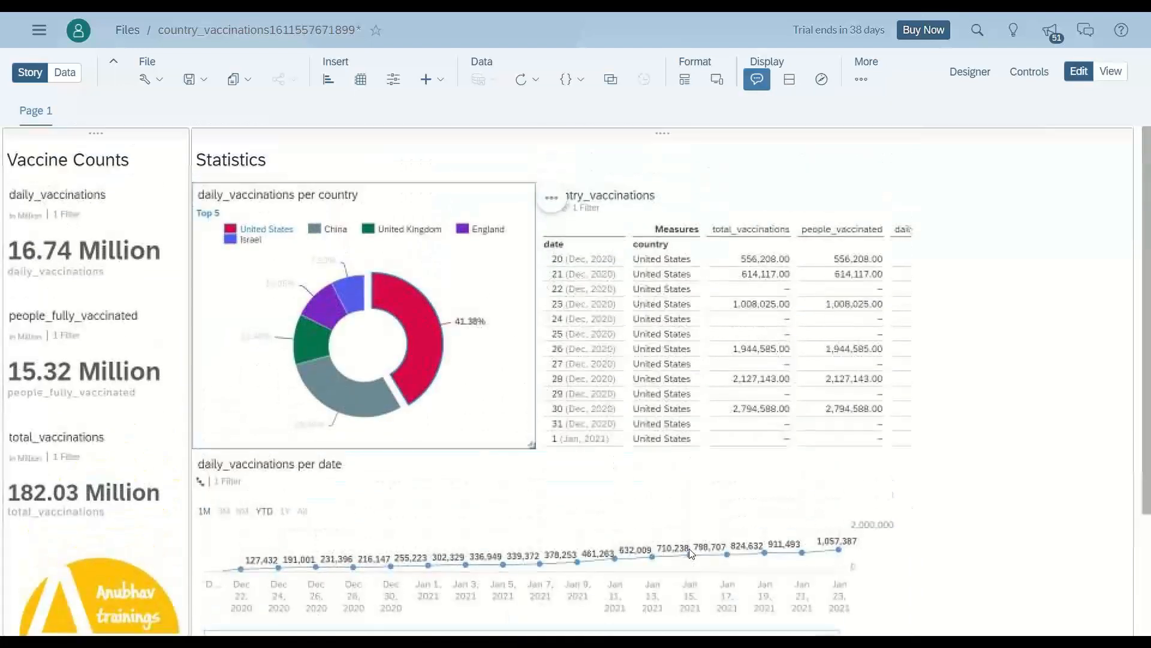
- Select China in the country donut chart, examine the linked widgets, and clear the selection
{"action": "left_click", "coordinate": [363, 397]}
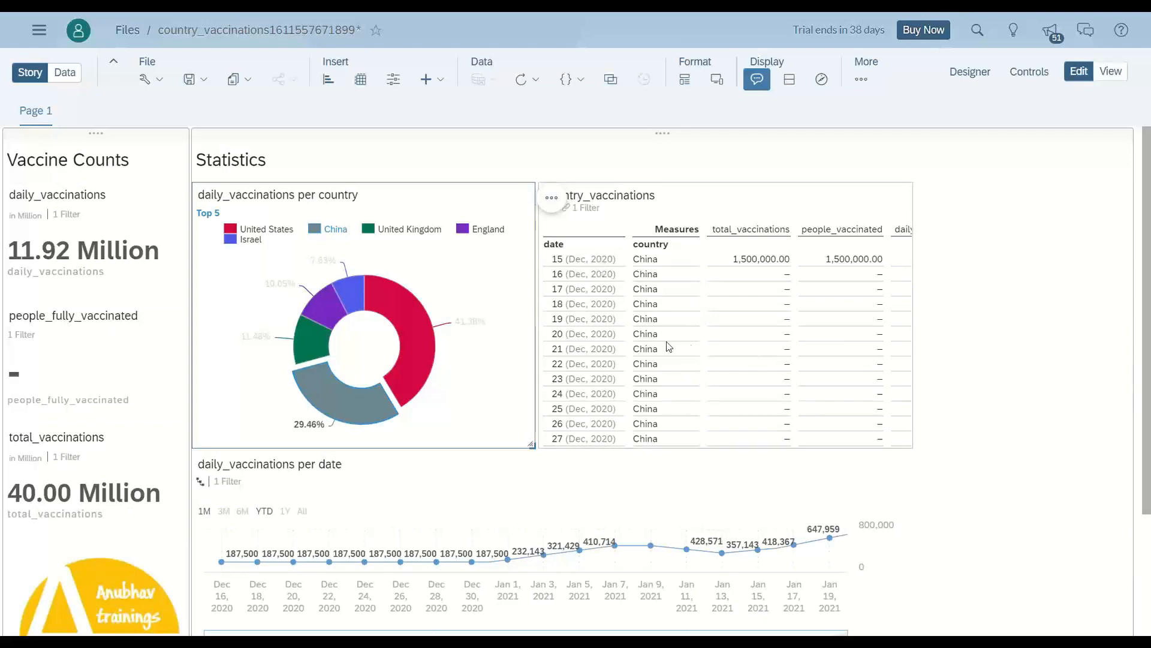
{"action": "scroll", "coordinate": [703, 340], "scroll_direction": "down", "scroll_amount": 3}
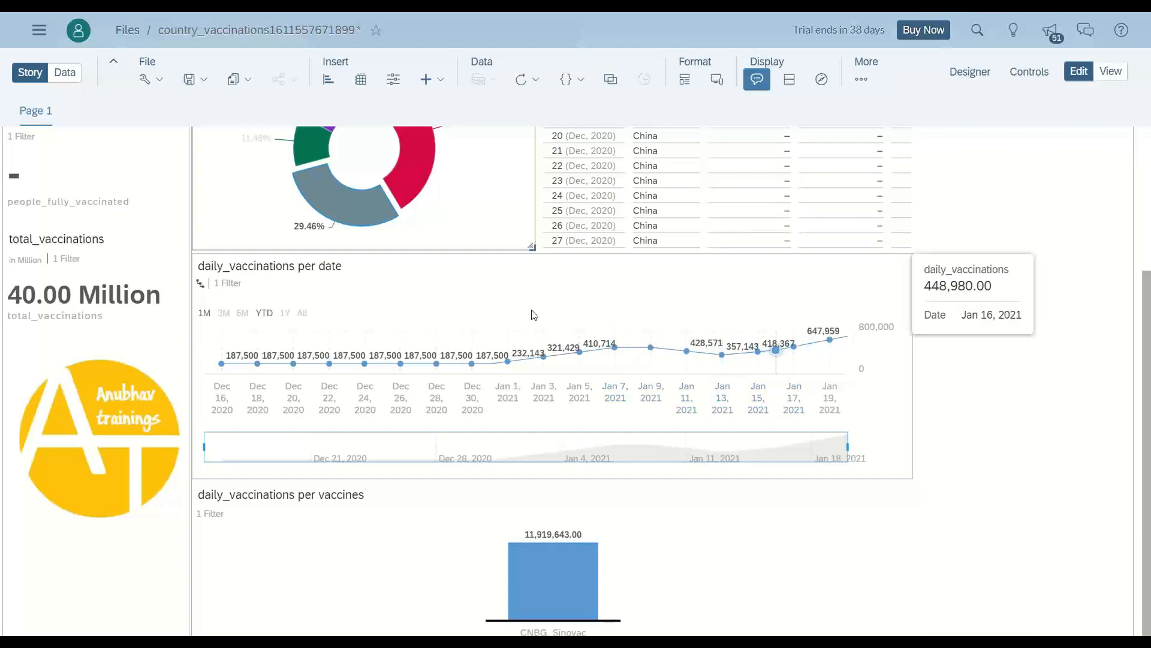
{"action": "scroll", "coordinate": [373, 305], "scroll_direction": "up", "scroll_amount": 1}
{"action": "left_click", "coordinate": [369, 272]}
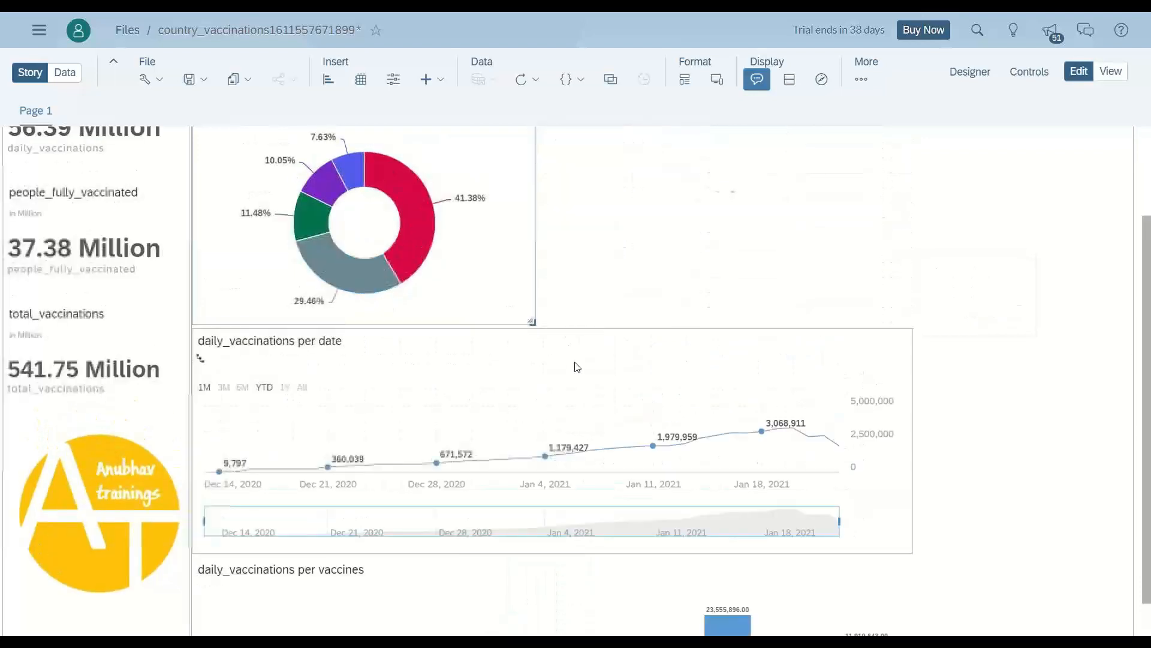
{"action": "scroll", "coordinate": [576, 367], "scroll_direction": "up", "scroll_amount": 2}
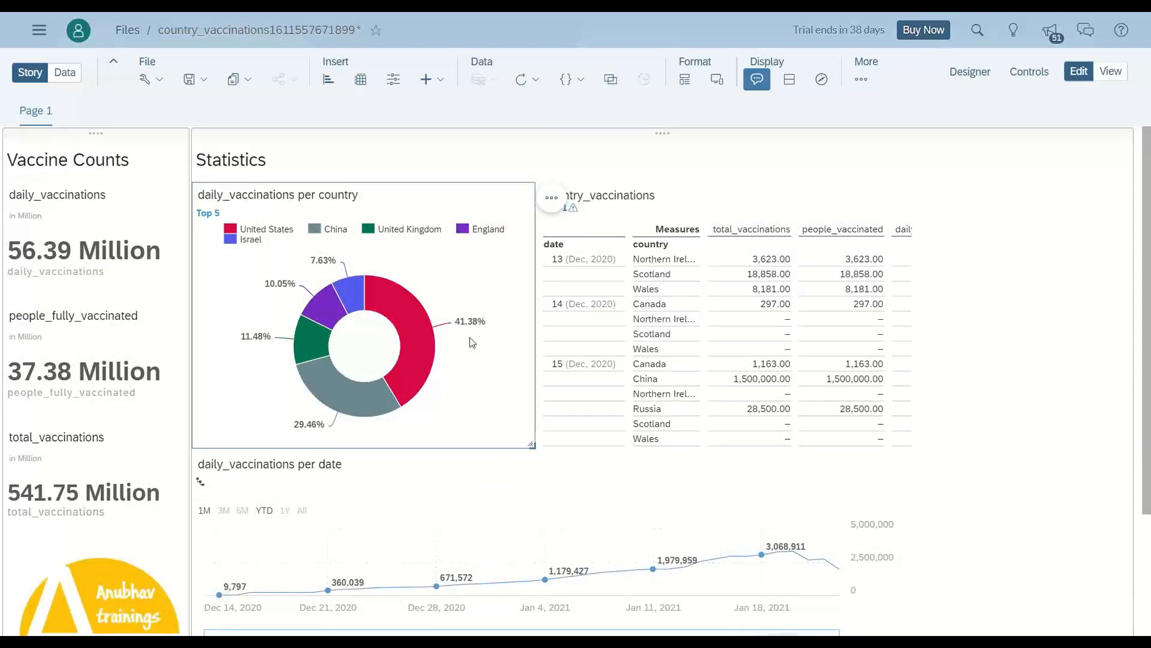
{"action": "scroll", "coordinate": [463, 373], "scroll_direction": "down", "scroll_amount": 3}
{"action": "scroll", "coordinate": [463, 374], "scroll_direction": "up", "scroll_amount": 3}
- In the story preferences, set the responsive page background to a dark-to-light blue gradient
{"action": "left_click", "coordinate": [158, 82]}
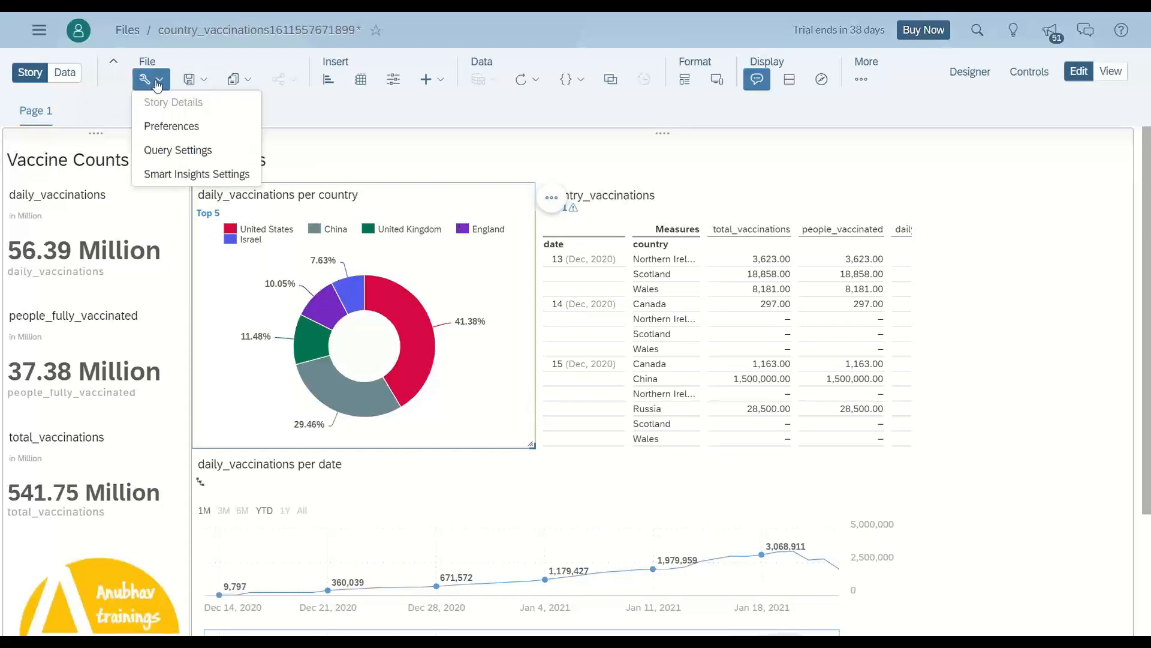
{"action": "left_click", "coordinate": [185, 127]}
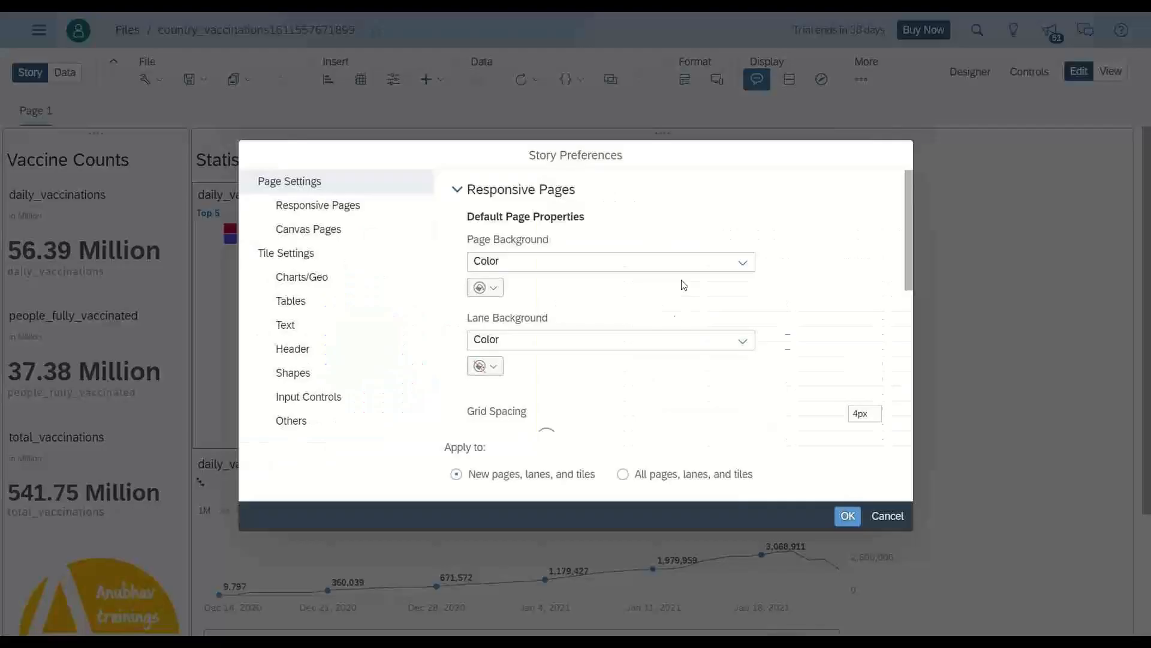
{"action": "left_click", "coordinate": [579, 261]}
{"action": "left_click", "coordinate": [565, 309]}
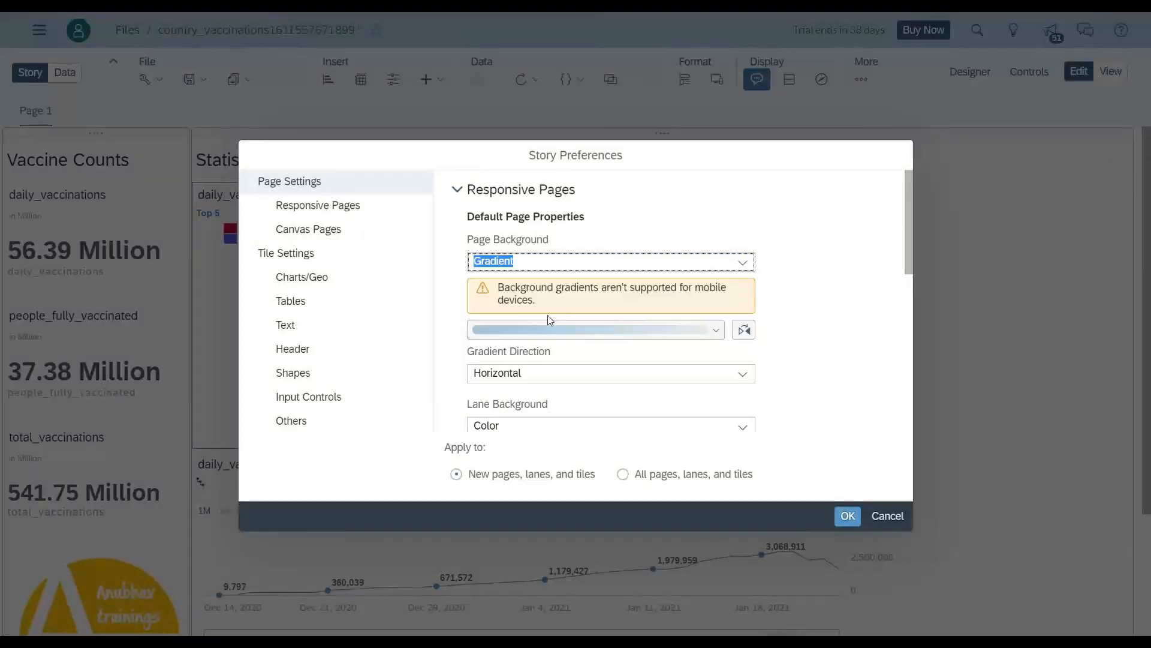
{"action": "left_click", "coordinate": [550, 330]}
{"action": "left_click", "coordinate": [559, 372]}
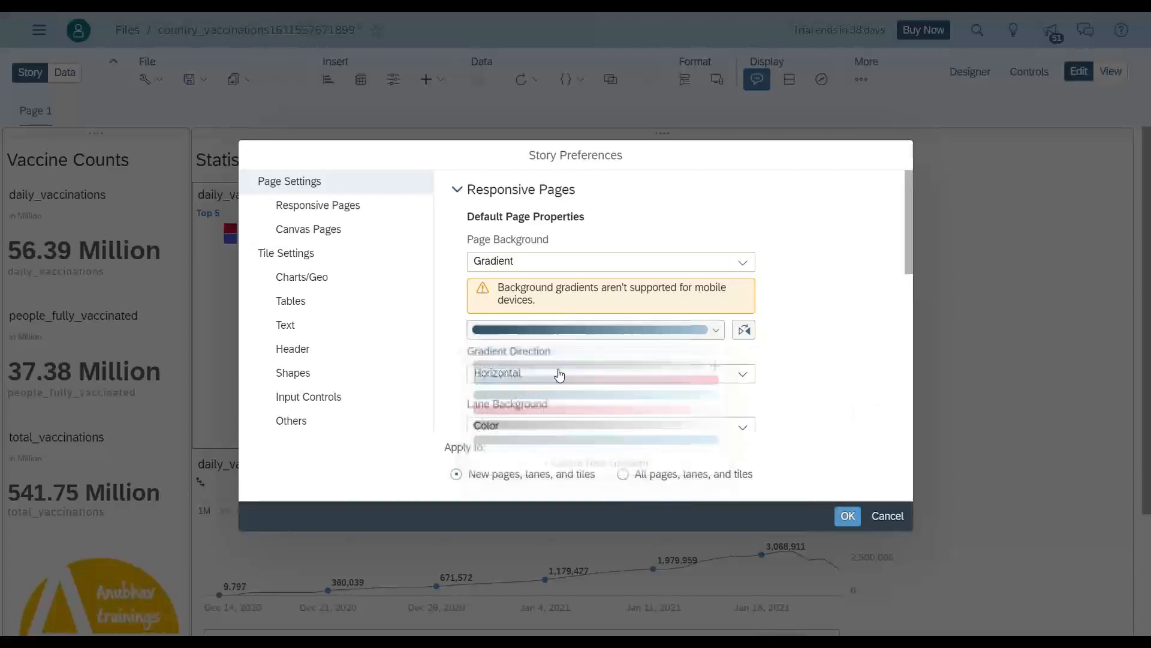
- In the story preferences, set the default text color for charts and geo maps to near-white eff1f4 and apply it
{"action": "left_click", "coordinate": [312, 277]}
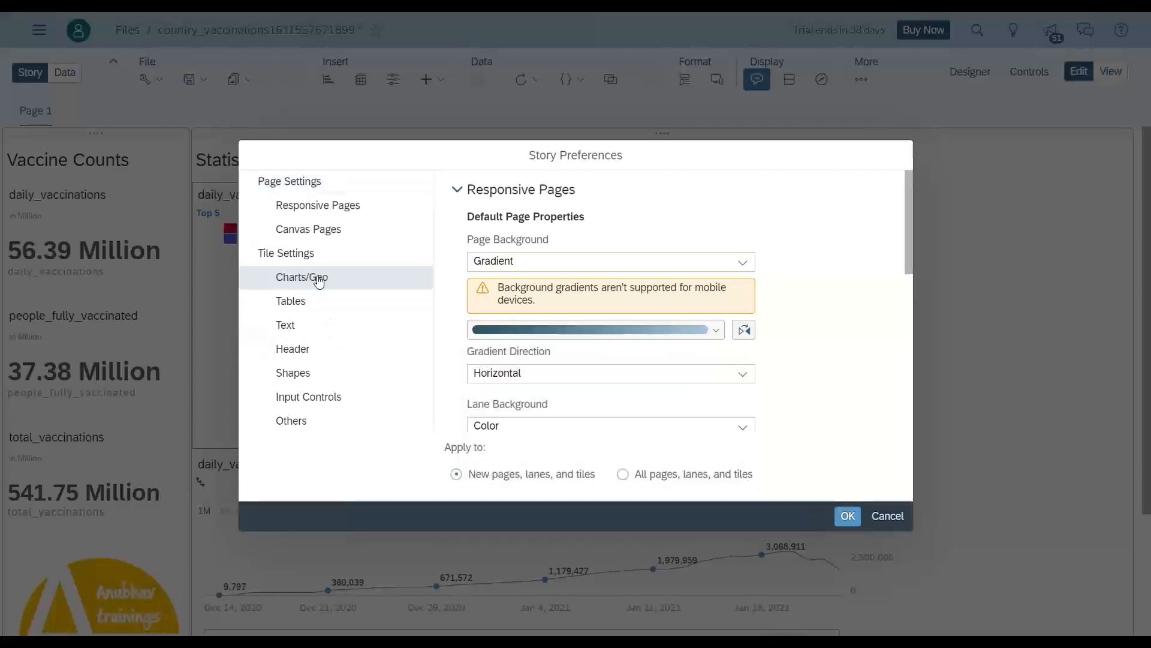
{"action": "left_click", "coordinate": [678, 298]}
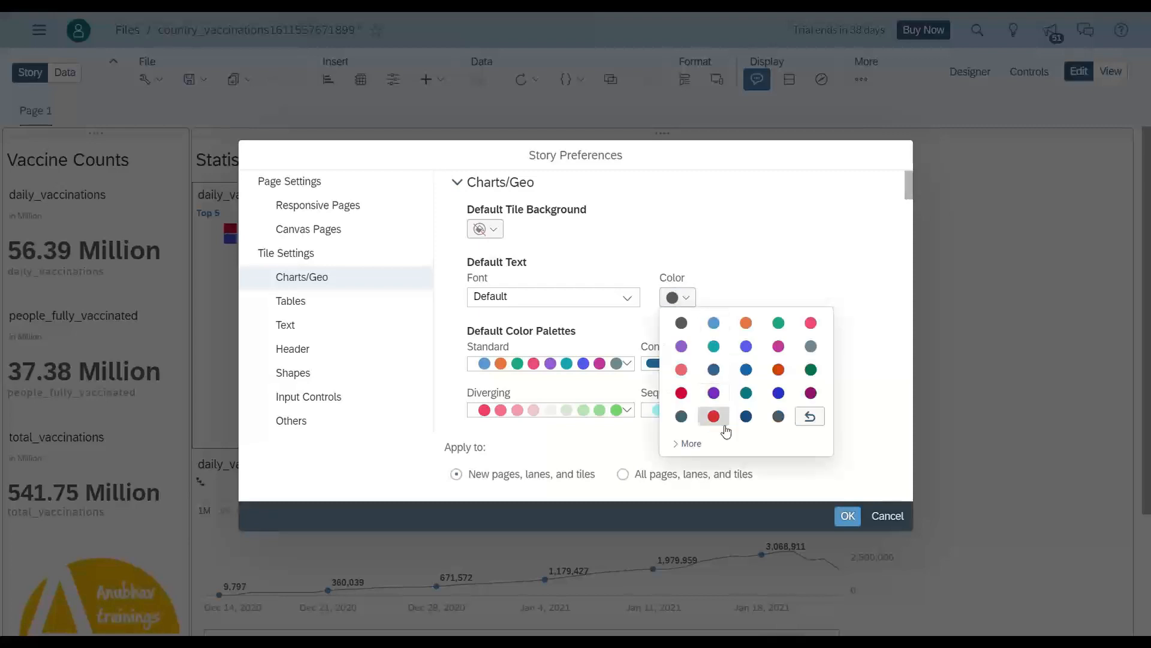
{"action": "left_click", "coordinate": [689, 442]}
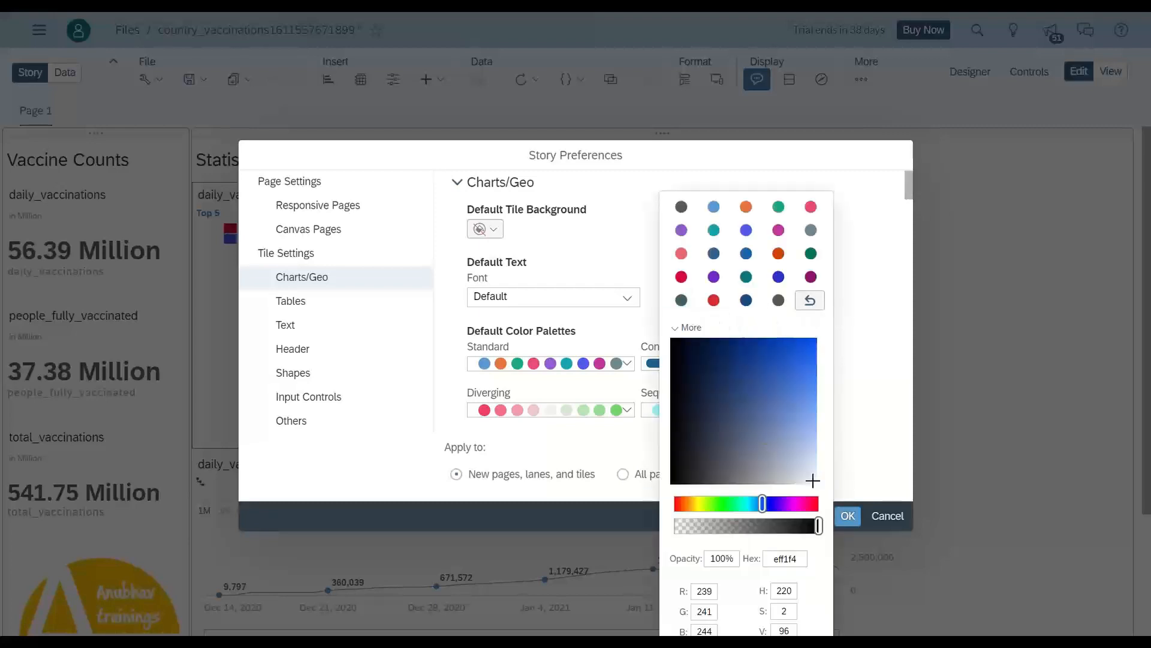
{"action": "left_click", "coordinate": [847, 516]}
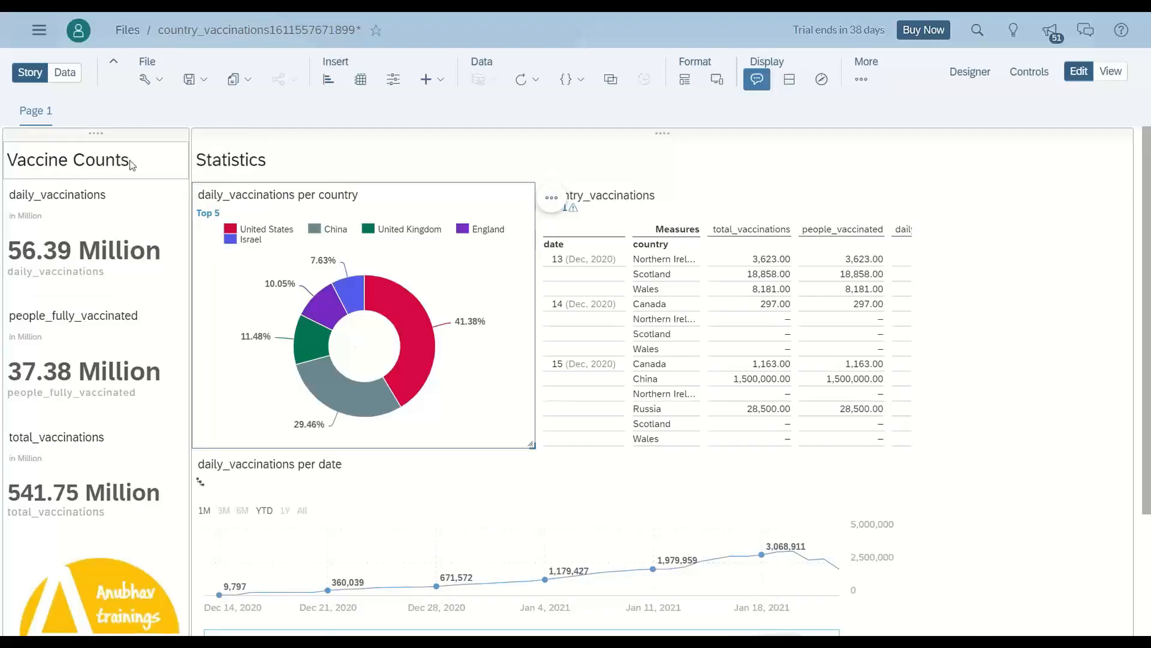
- Reopen the story preferences and set the default text color for tables to near-white f7f8f9
{"action": "left_click", "coordinate": [162, 82]}
{"action": "left_click", "coordinate": [173, 125]}
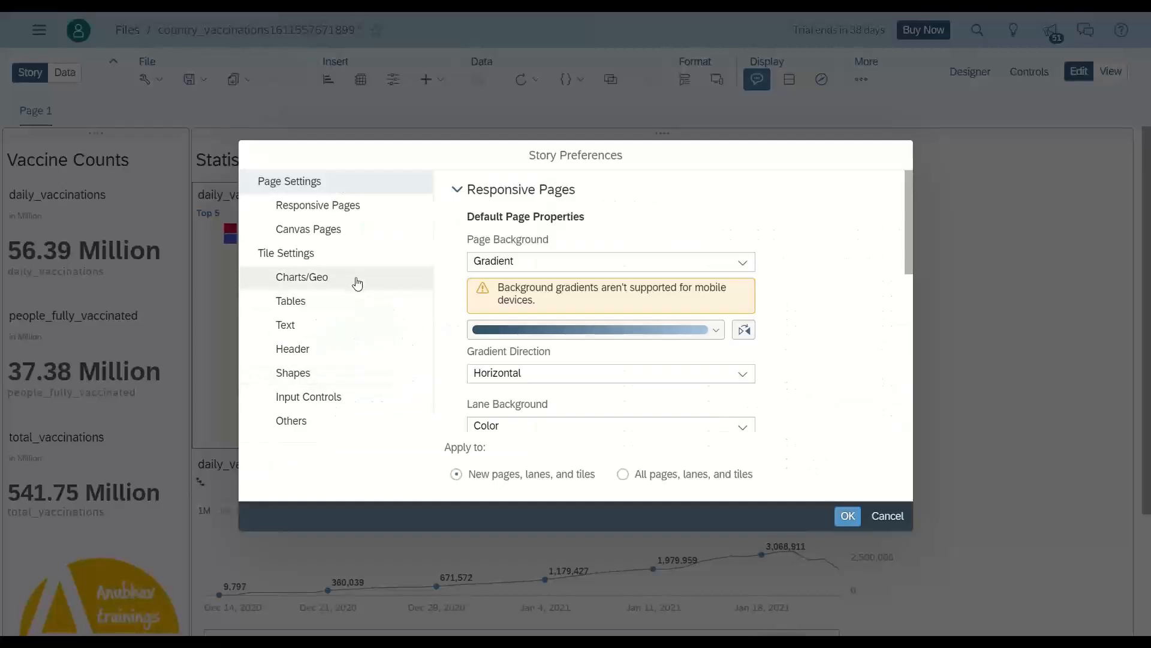
{"action": "left_click", "coordinate": [356, 308]}
{"action": "left_click", "coordinate": [679, 348]}
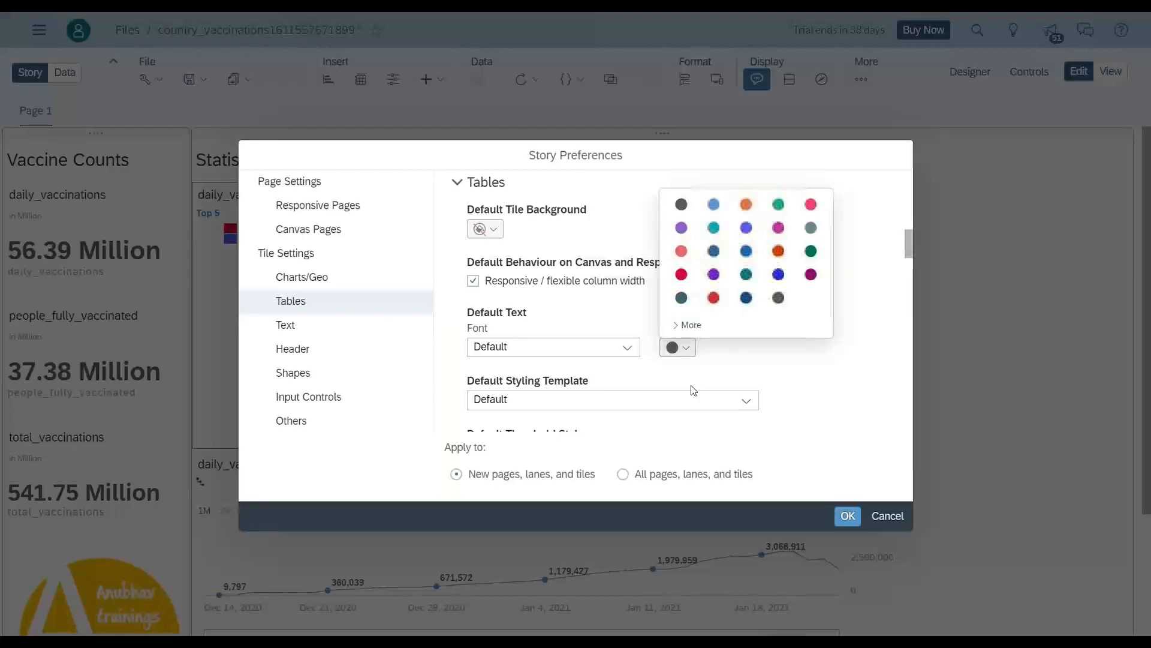
{"action": "left_click", "coordinate": [689, 326]}
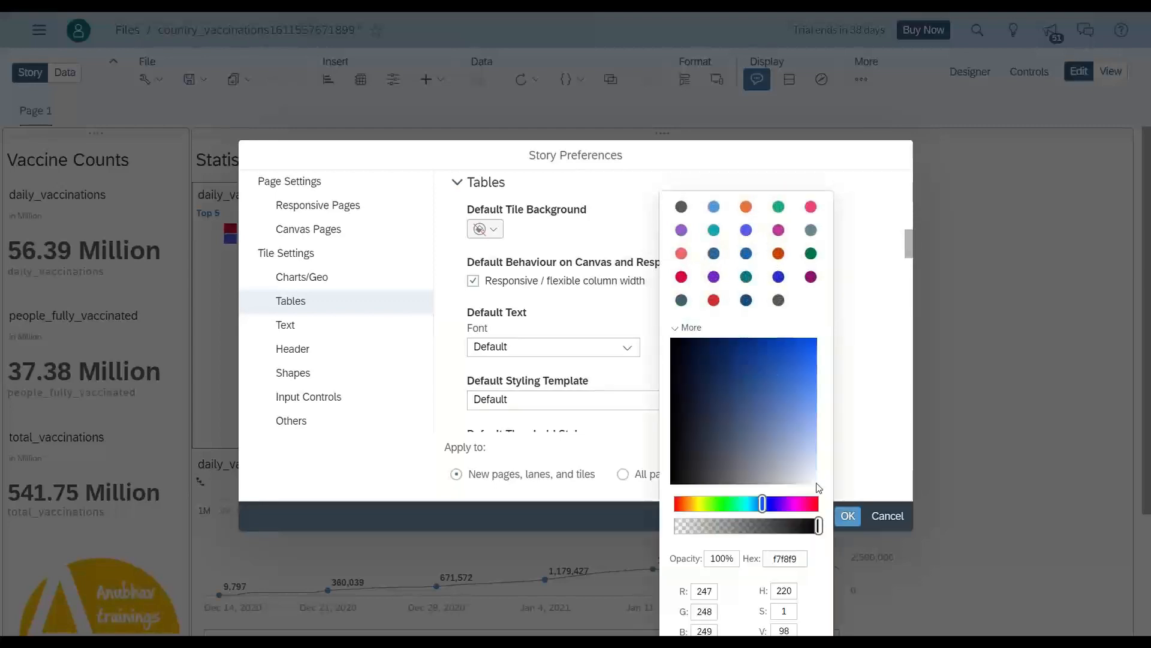
{"action": "left_click", "coordinate": [842, 460]}
- Set the default color of text tiles to near-white with a custom color in the story preferences
{"action": "left_click", "coordinate": [366, 327]}
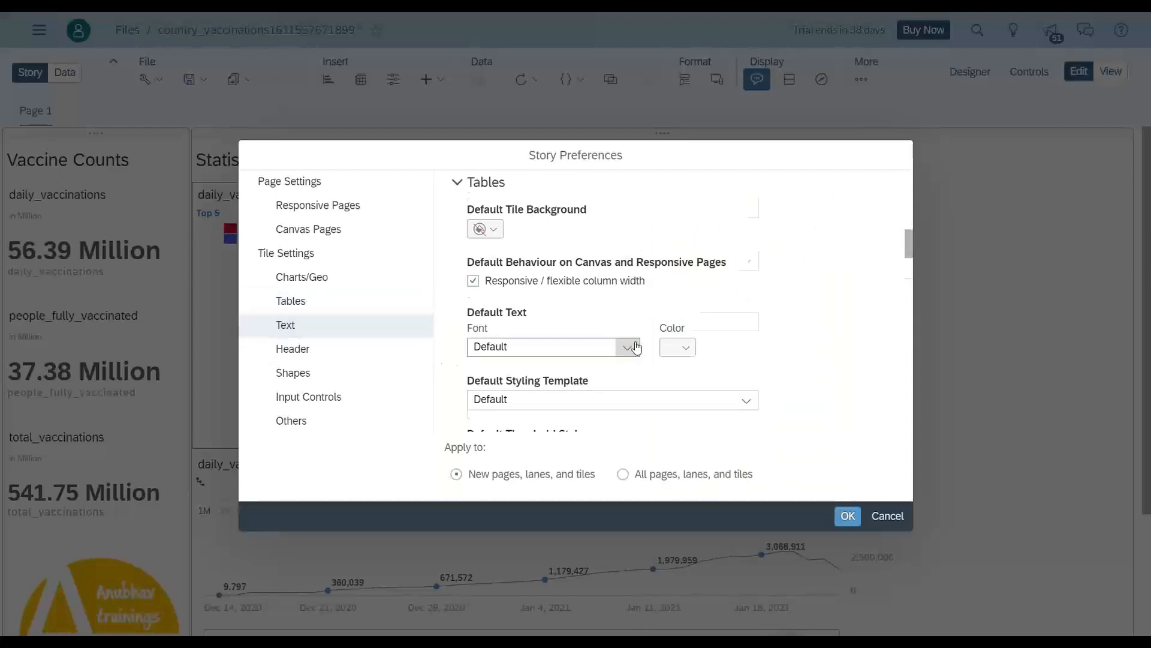
{"action": "left_click", "coordinate": [691, 303]}
{"action": "left_click", "coordinate": [685, 444]}
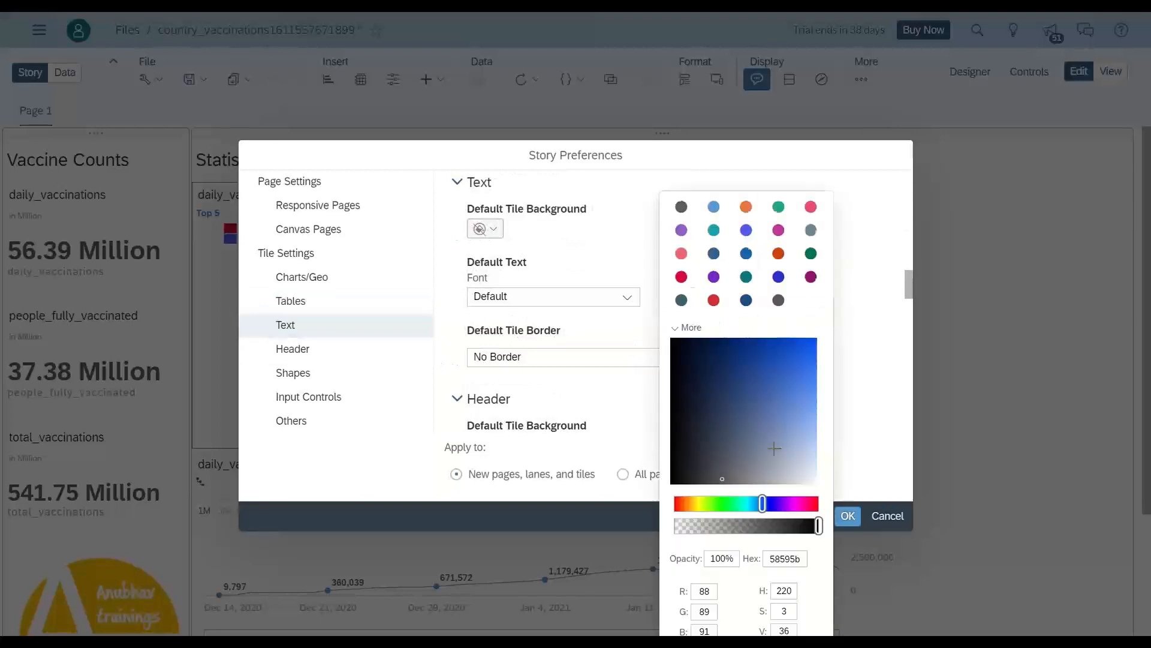
{"action": "left_click", "coordinate": [877, 466]}
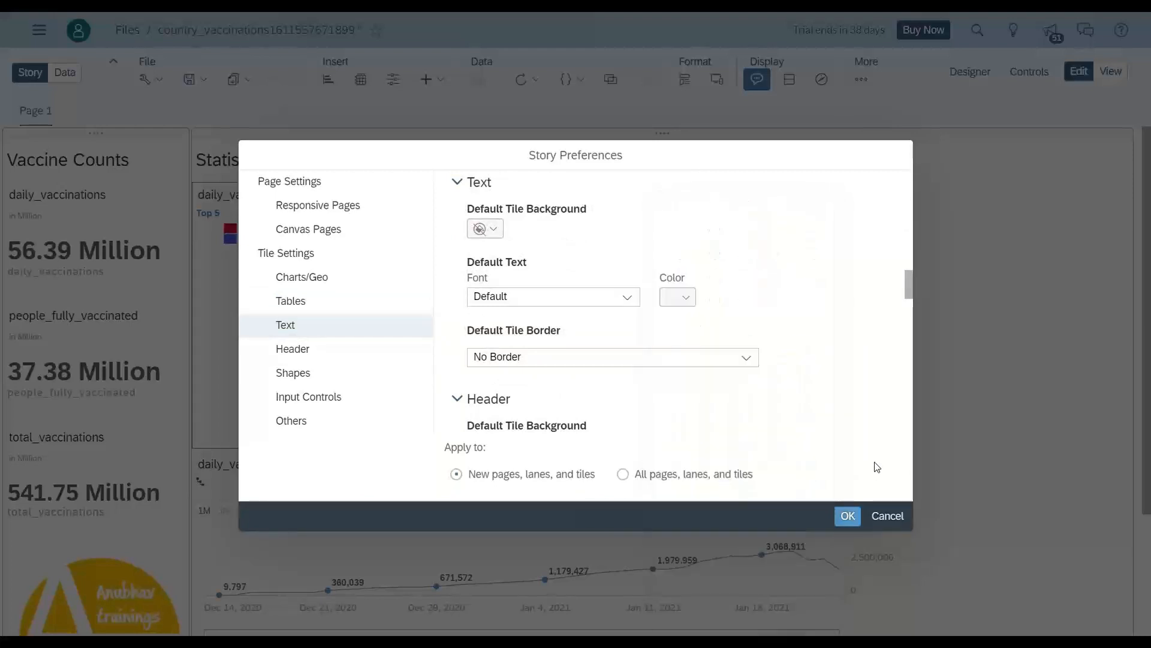
- Set the default header text color to near-white f7f4f5 in the story preferences
{"action": "left_click", "coordinate": [326, 352]}
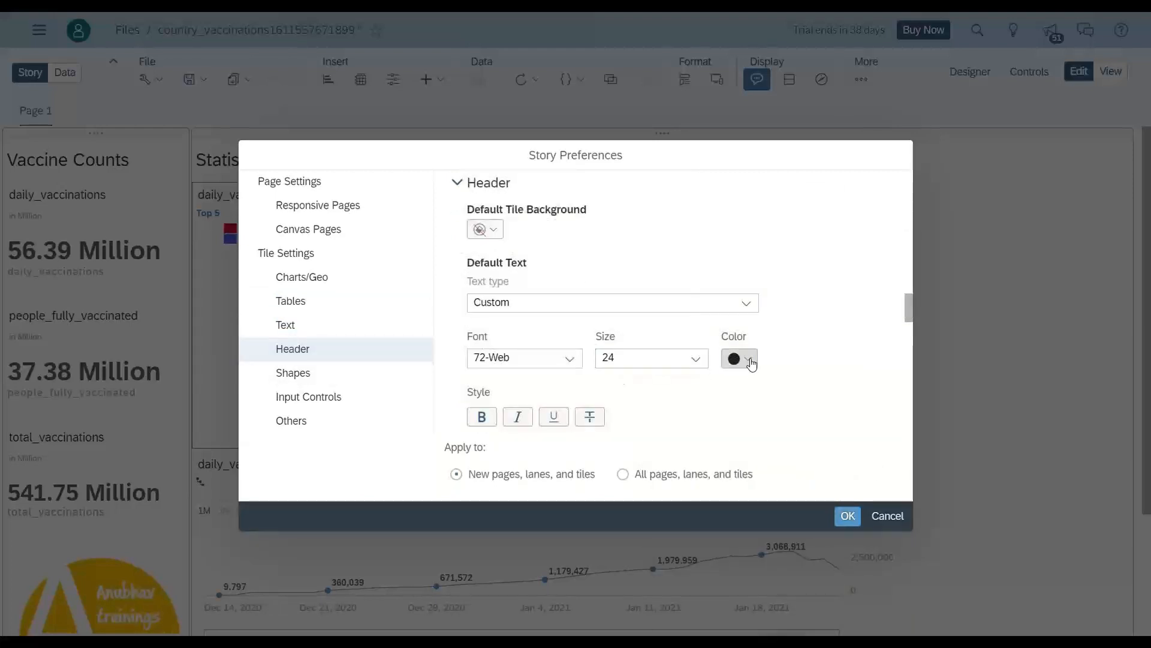
{"action": "left_click", "coordinate": [739, 359]}
{"action": "left_click", "coordinate": [752, 337]}
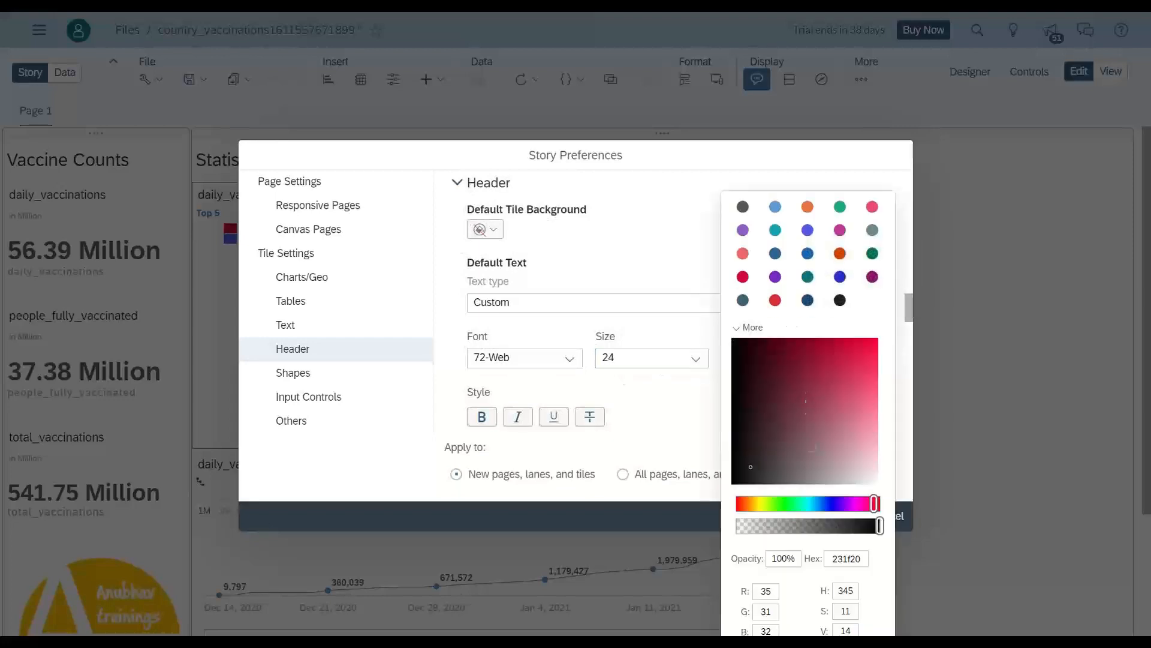
{"action": "left_click", "coordinate": [874, 483]}
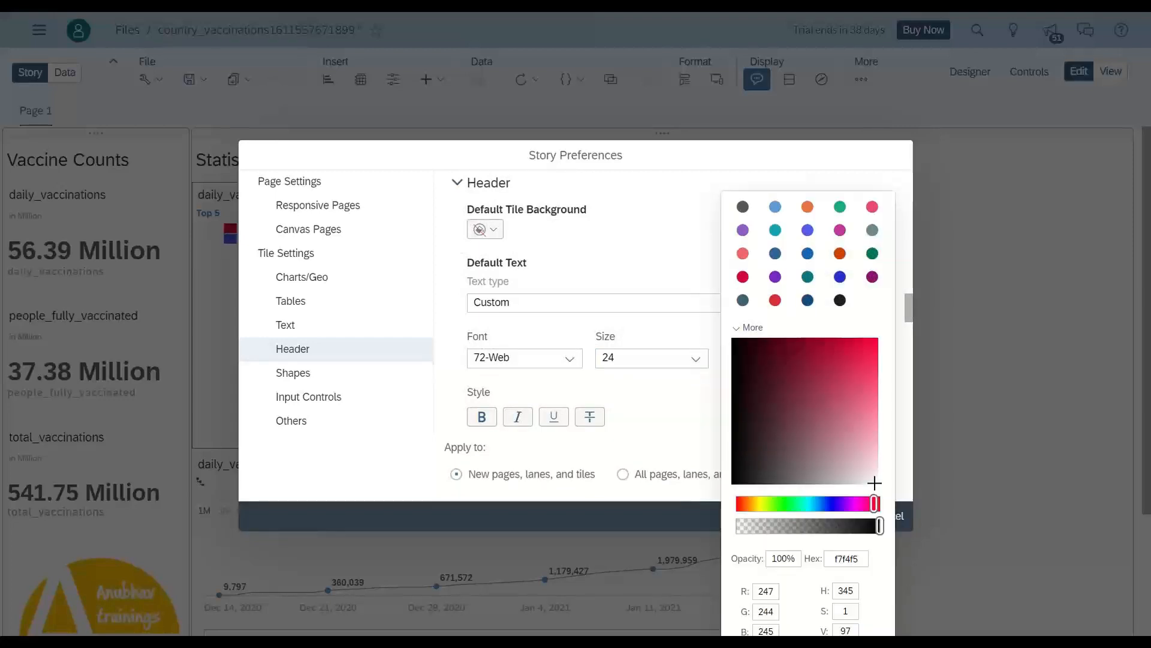
- Set the responsive page background to the black-to-light-gray gradient and apply the preferences to all pages, lanes and tiles
{"action": "left_click", "coordinate": [294, 373]}
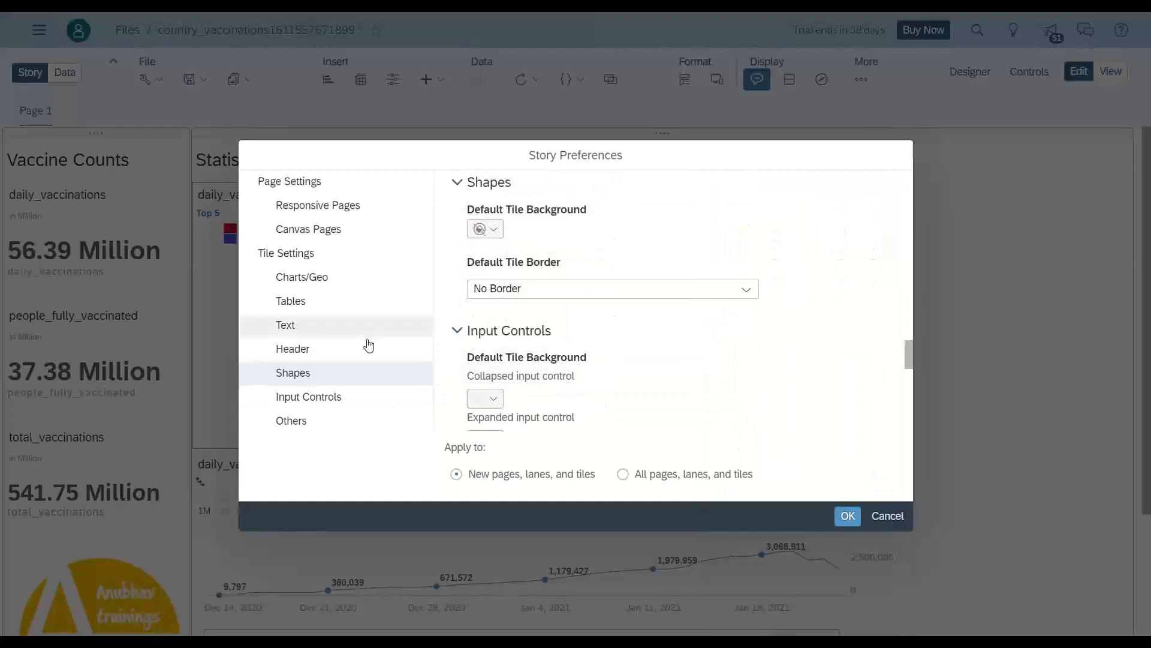
{"action": "left_click", "coordinate": [319, 205]}
{"action": "left_click", "coordinate": [711, 324]}
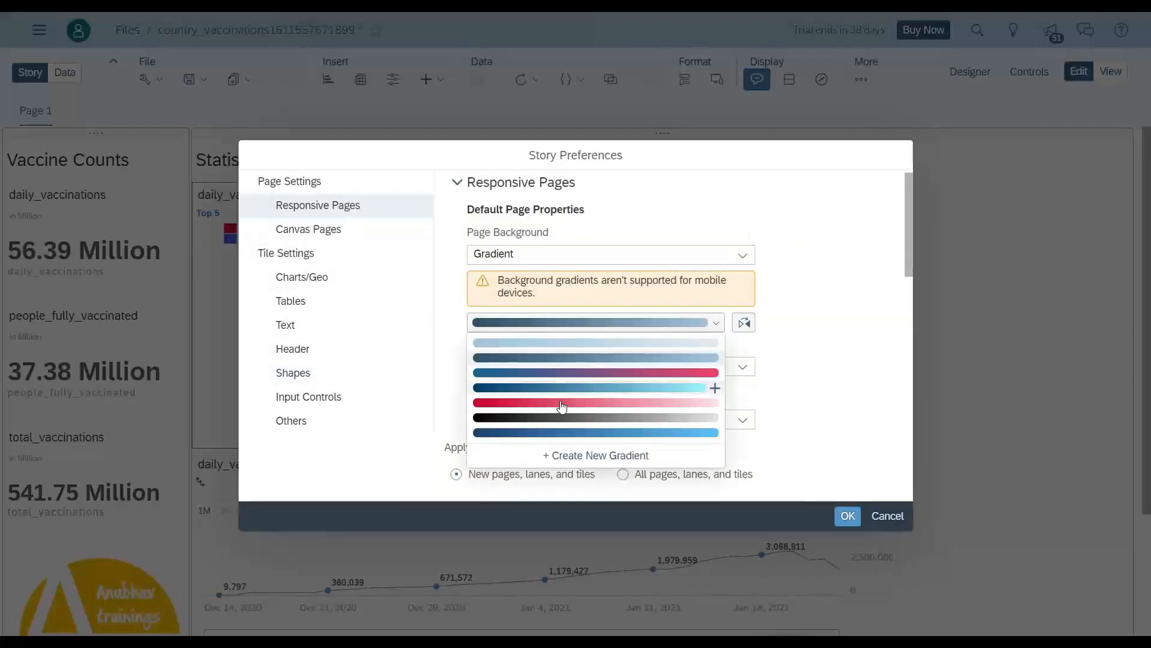
{"action": "left_click", "coordinate": [550, 418]}
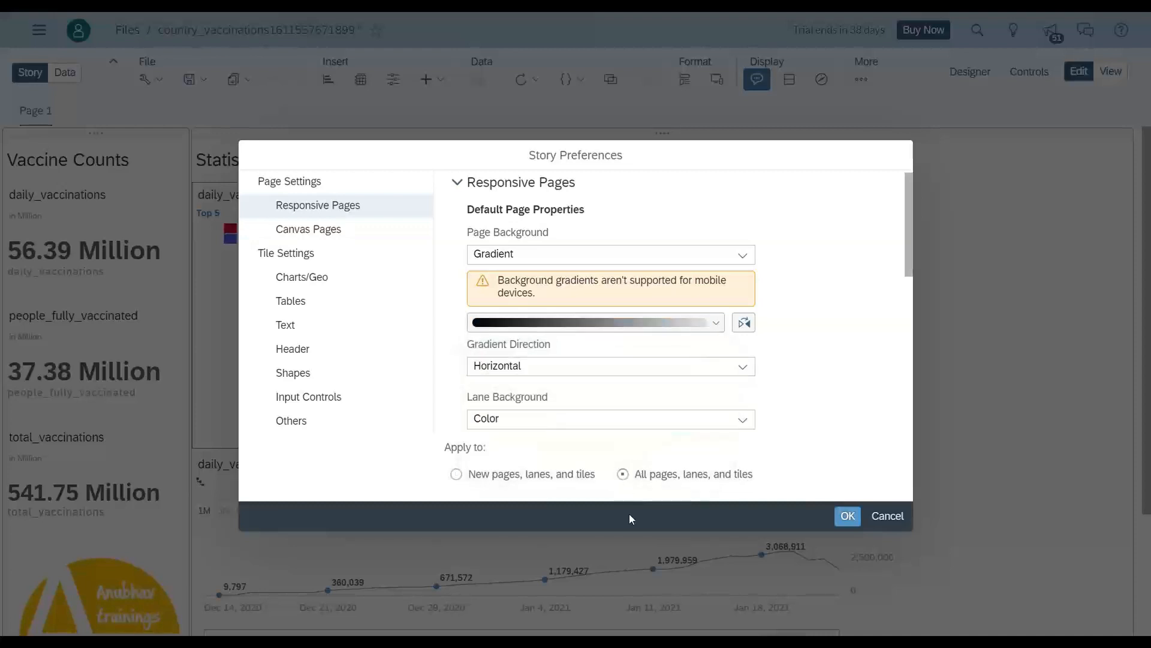
{"action": "left_click", "coordinate": [847, 516]}
{"action": "left_click", "coordinate": [777, 380]}
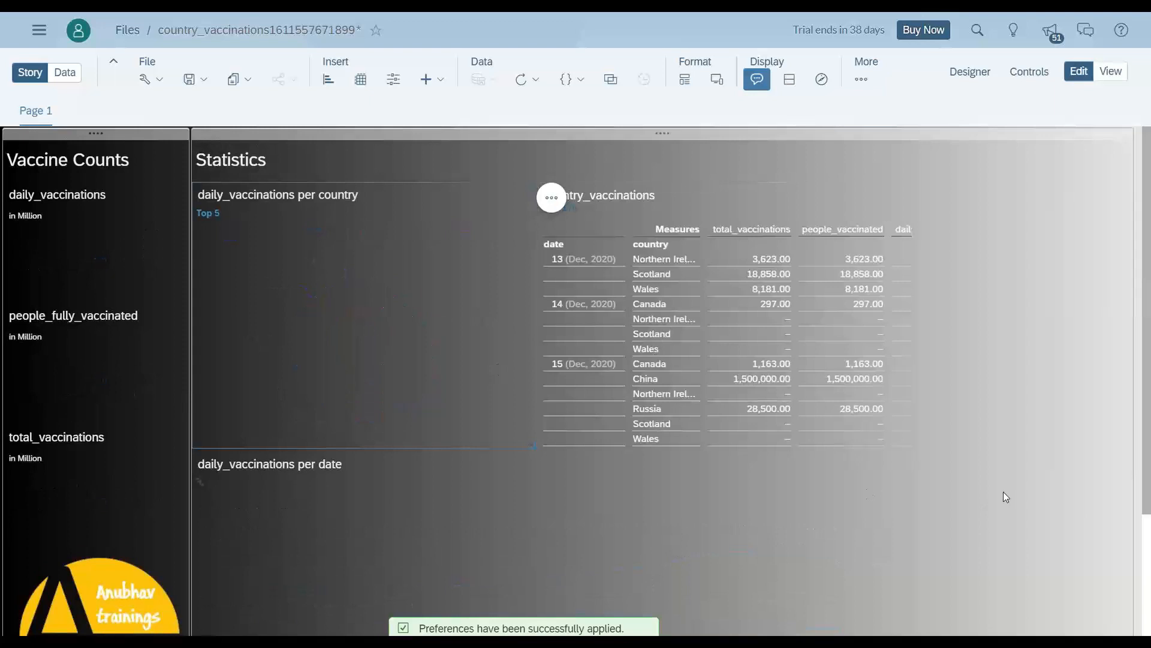
- Change the daily_vaccinations measure color in the daily_vaccinations per vaccines chart to magenta
{"action": "scroll", "coordinate": [1002, 492], "scroll_direction": "down", "scroll_amount": 4}
{"action": "scroll", "coordinate": [900, 468], "scroll_direction": "up", "scroll_amount": 4}
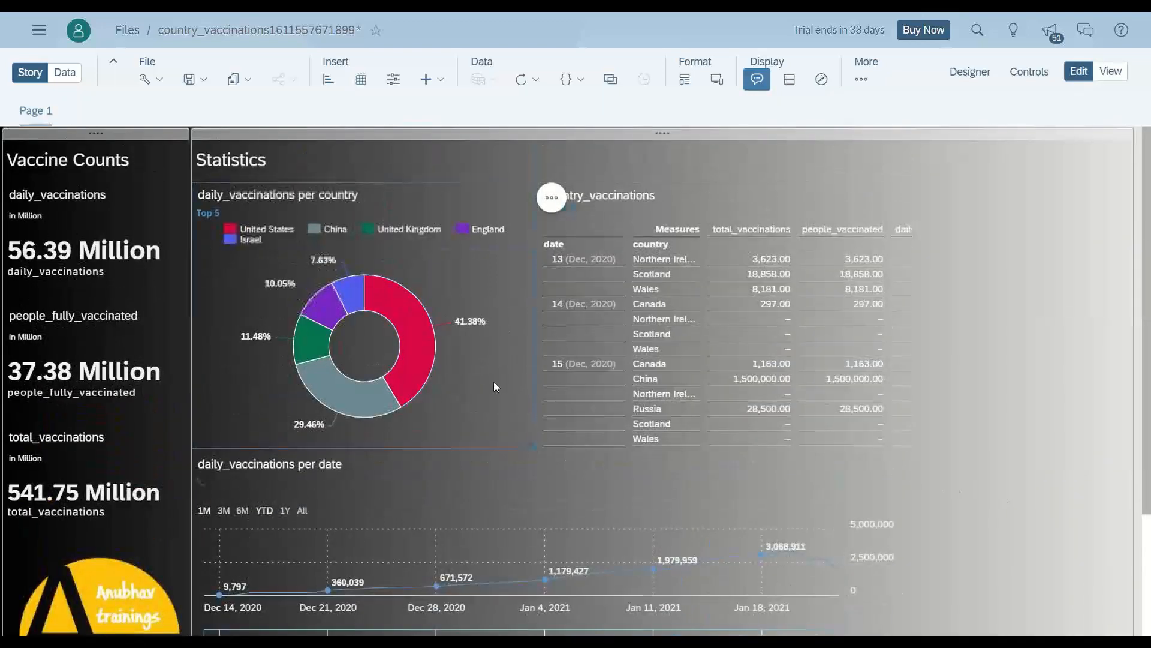
{"action": "scroll", "coordinate": [563, 362], "scroll_direction": "down", "scroll_amount": 3}
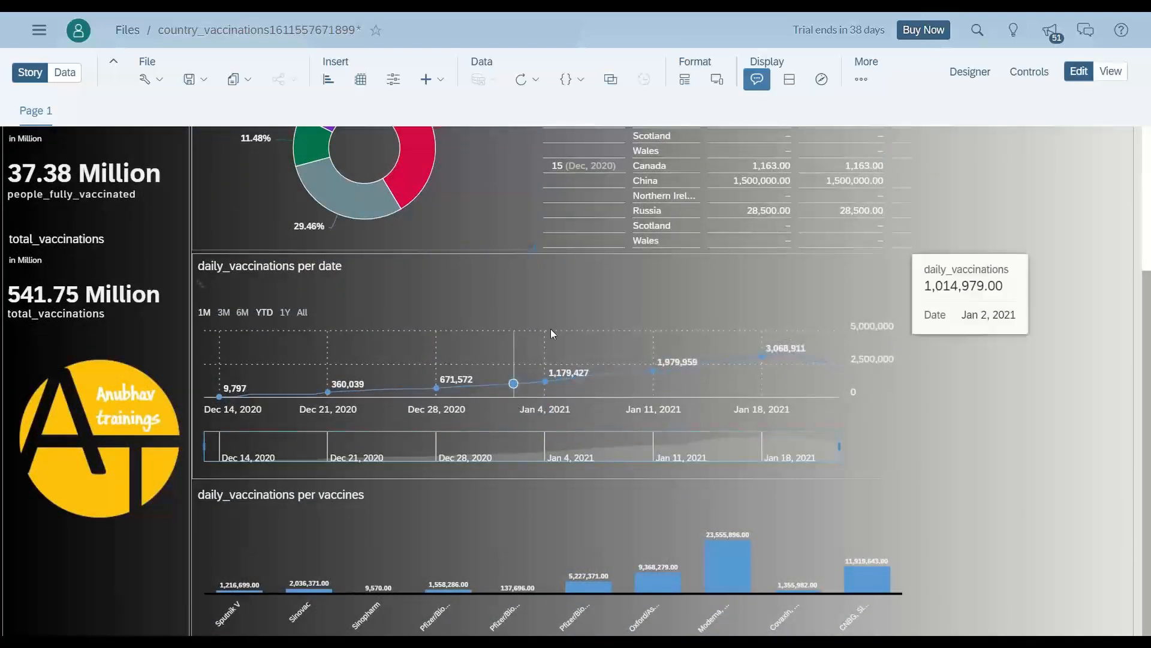
{"action": "left_click", "coordinate": [582, 538]}
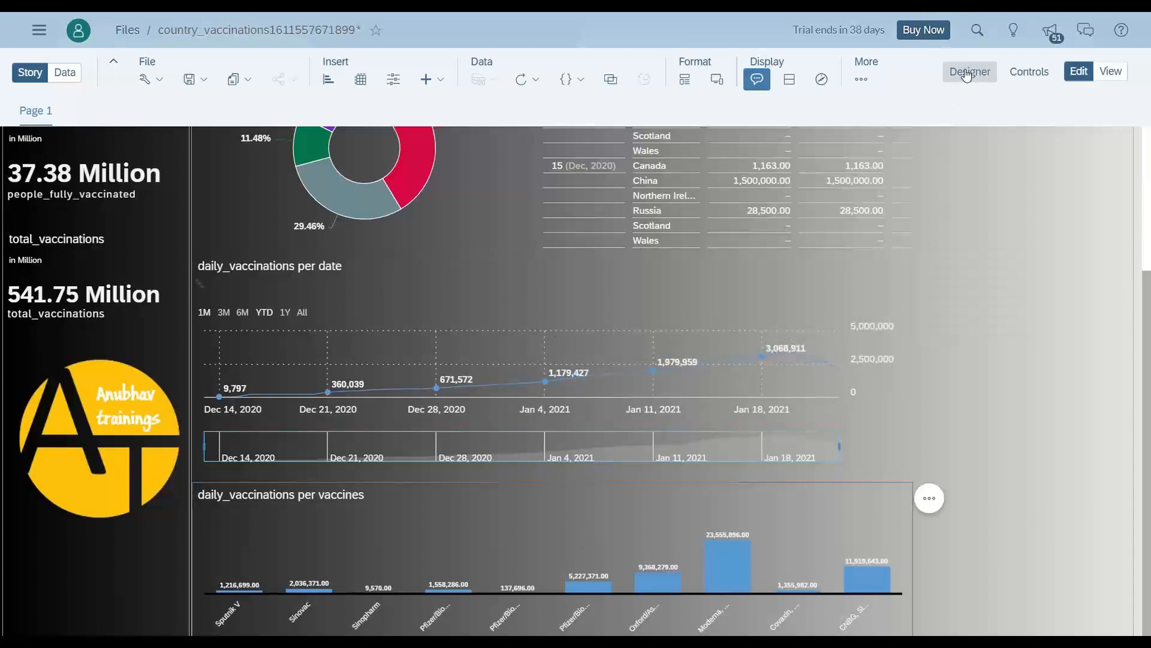
{"action": "left_click", "coordinate": [967, 73]}
{"action": "scroll", "coordinate": [1066, 510], "scroll_direction": "down", "scroll_amount": 2}
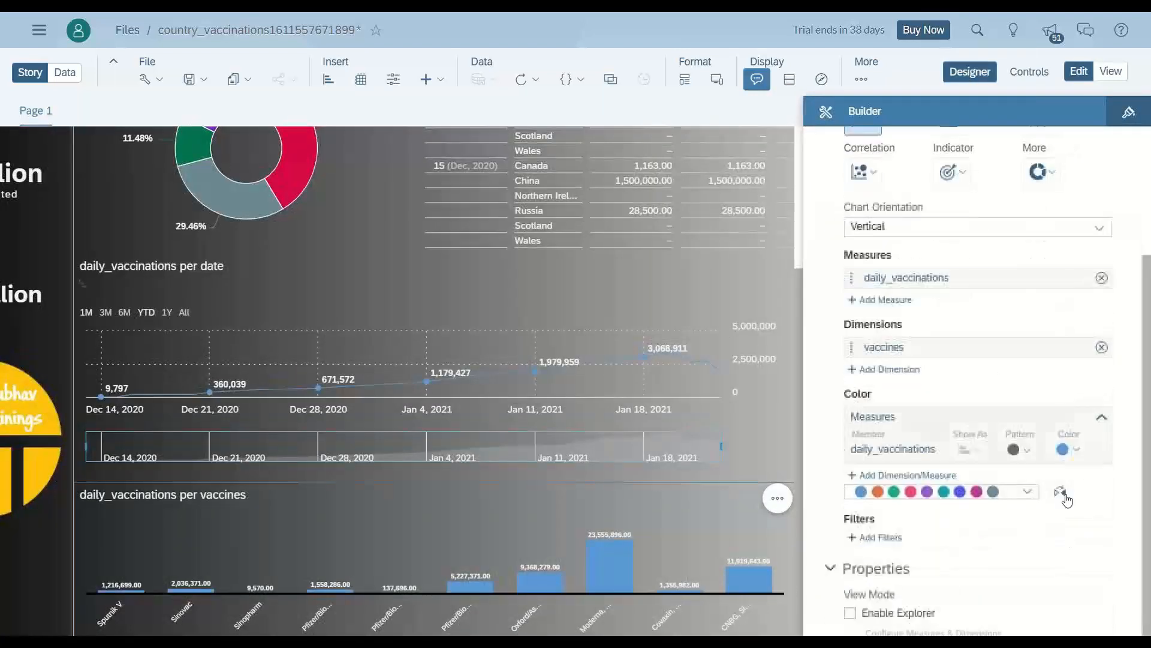
{"action": "left_click", "coordinate": [1066, 450]}
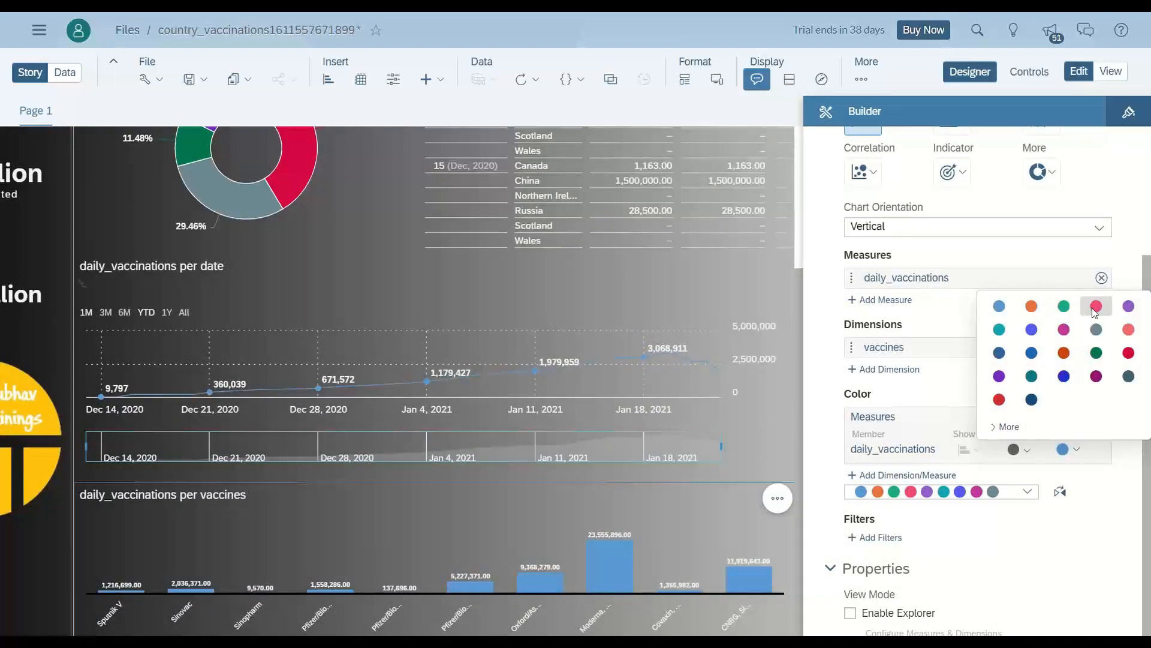
{"action": "left_click", "coordinate": [1064, 329]}
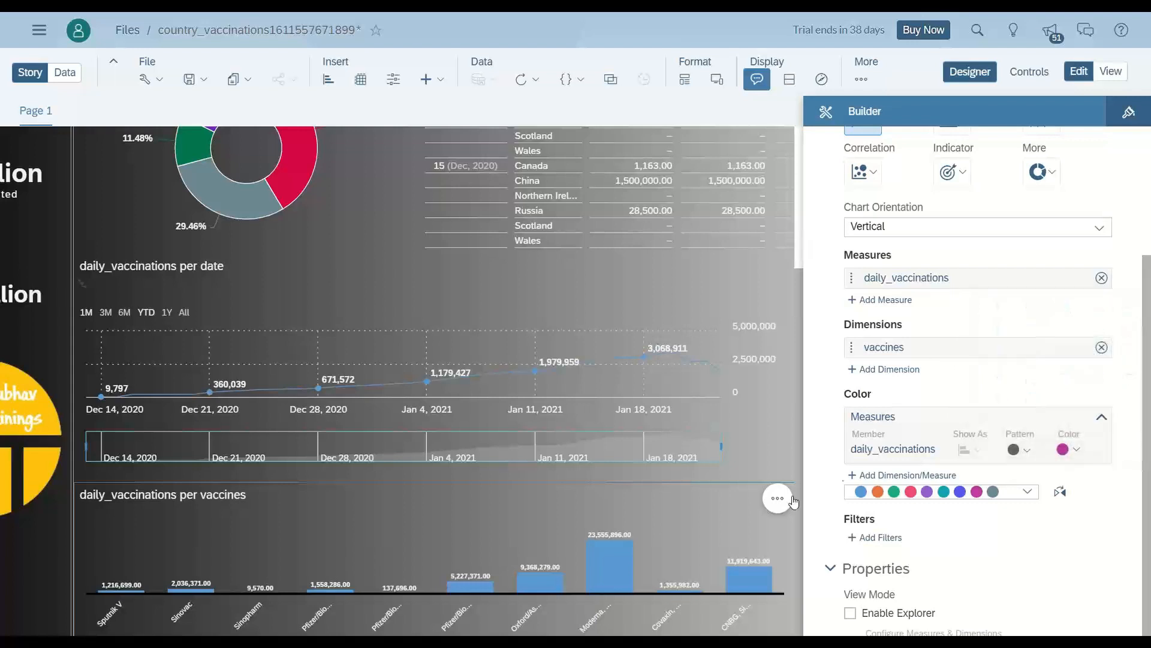
- Apply the standard palette starting with purple, magenta and red to the daily_vaccinations per vaccines chart, and close the Designer
{"action": "left_click", "coordinate": [1019, 497]}
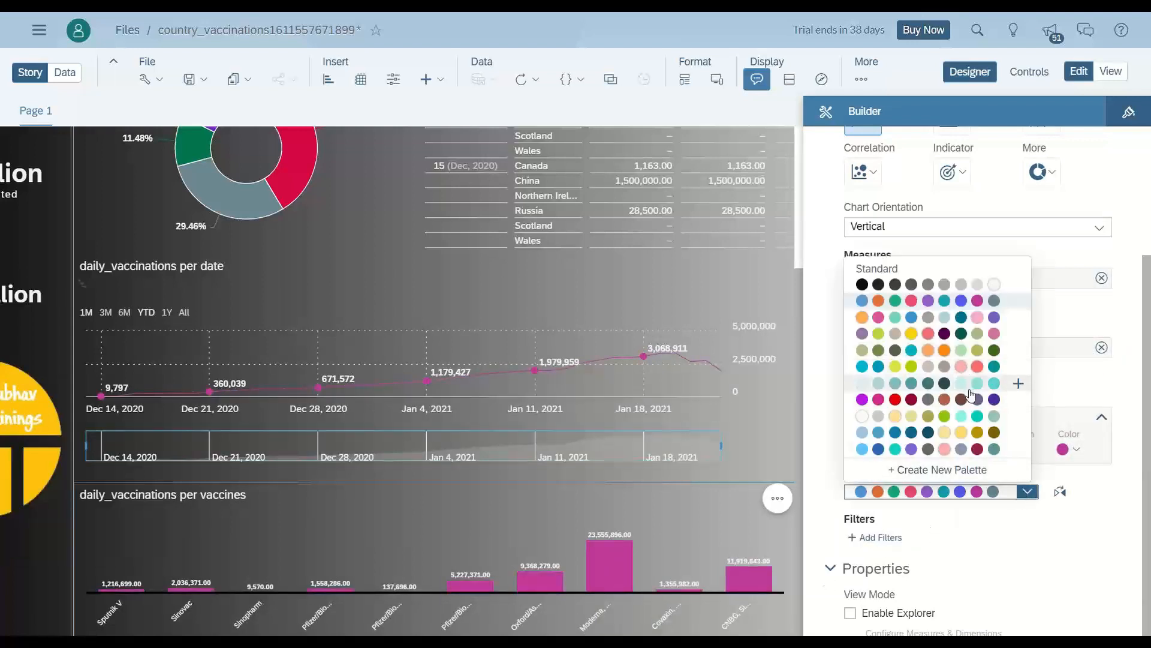
{"action": "left_click", "coordinate": [970, 399]}
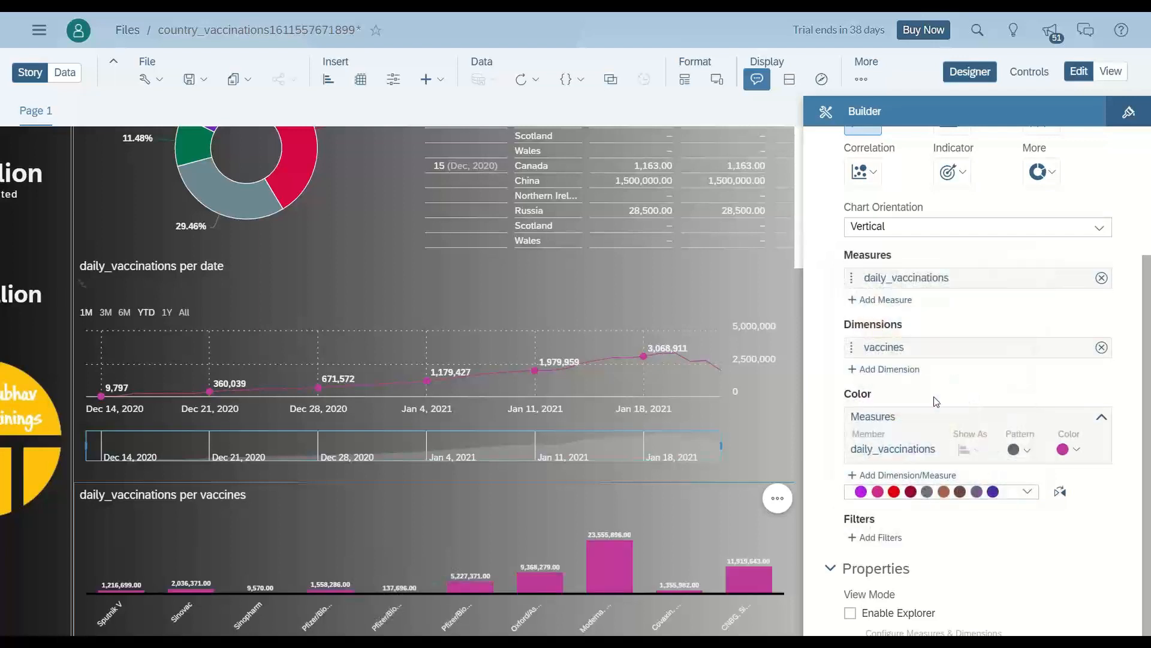
{"action": "left_click", "coordinate": [700, 282]}
{"action": "scroll", "coordinate": [587, 310], "scroll_direction": "up", "scroll_amount": 3}
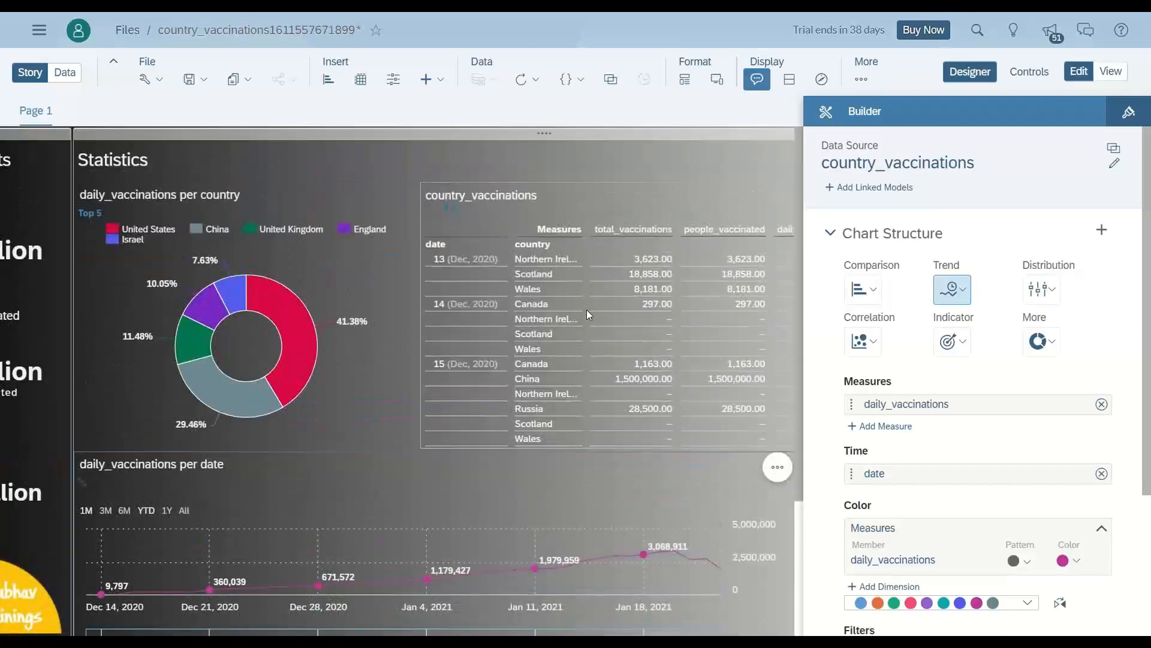
{"action": "left_click", "coordinate": [968, 73]}
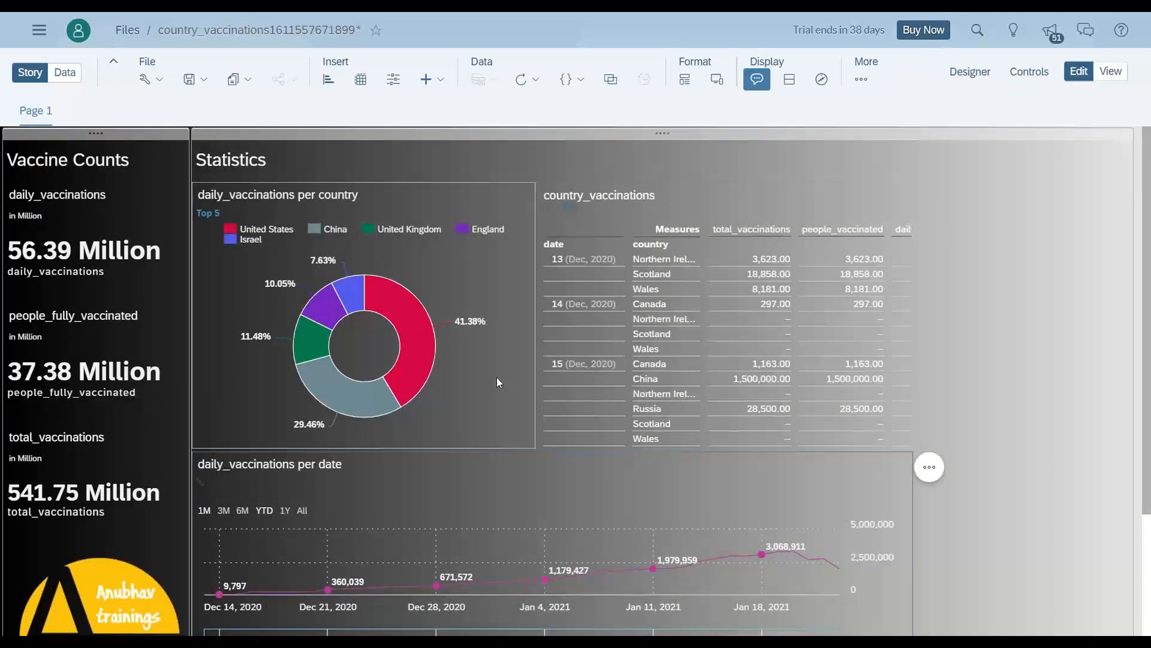
{"action": "scroll", "coordinate": [494, 380], "scroll_direction": "down", "scroll_amount": 3}
{"action": "scroll", "coordinate": [494, 381], "scroll_direction": "up", "scroll_amount": 3}
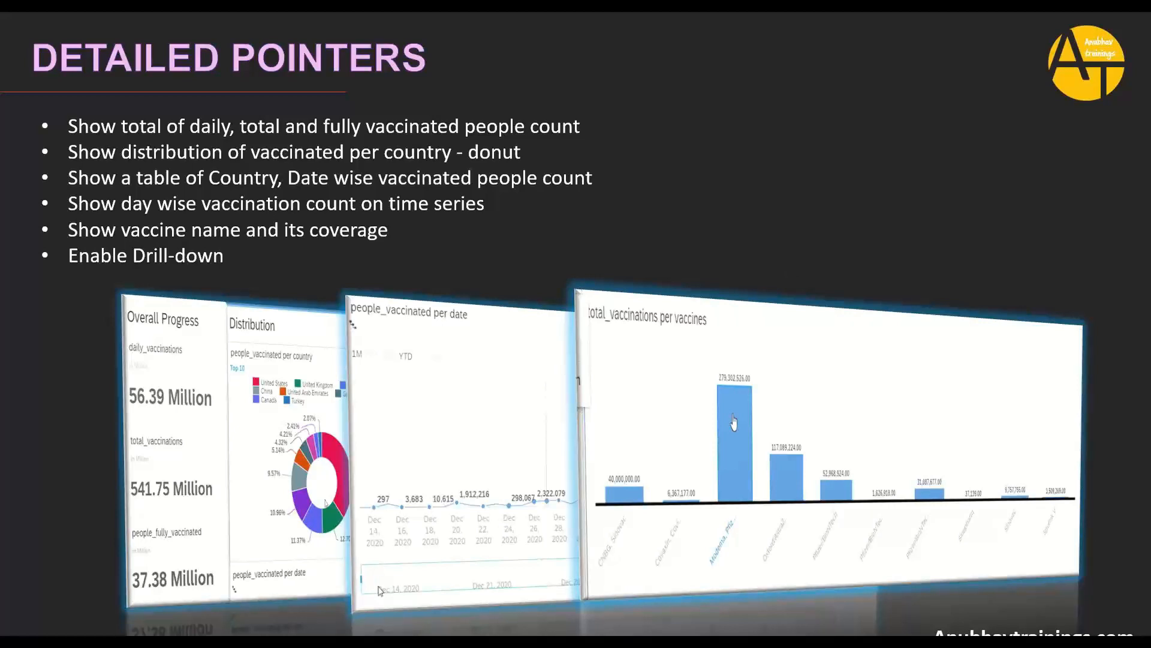
{"action": "left_click", "coordinate": [822, 281]}
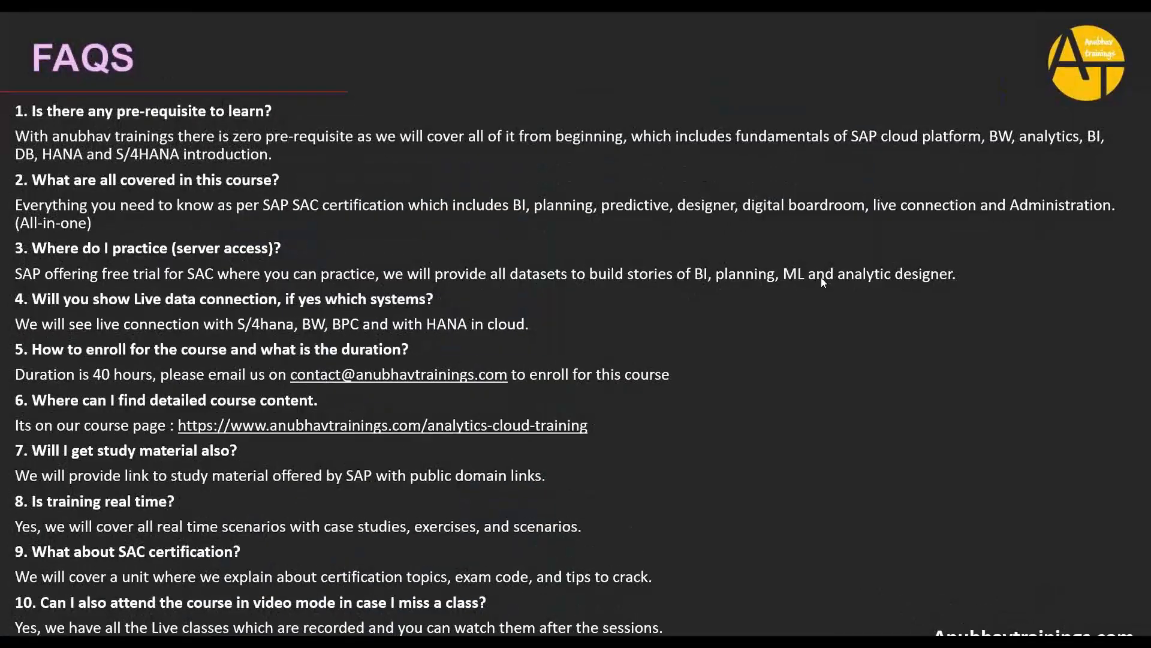